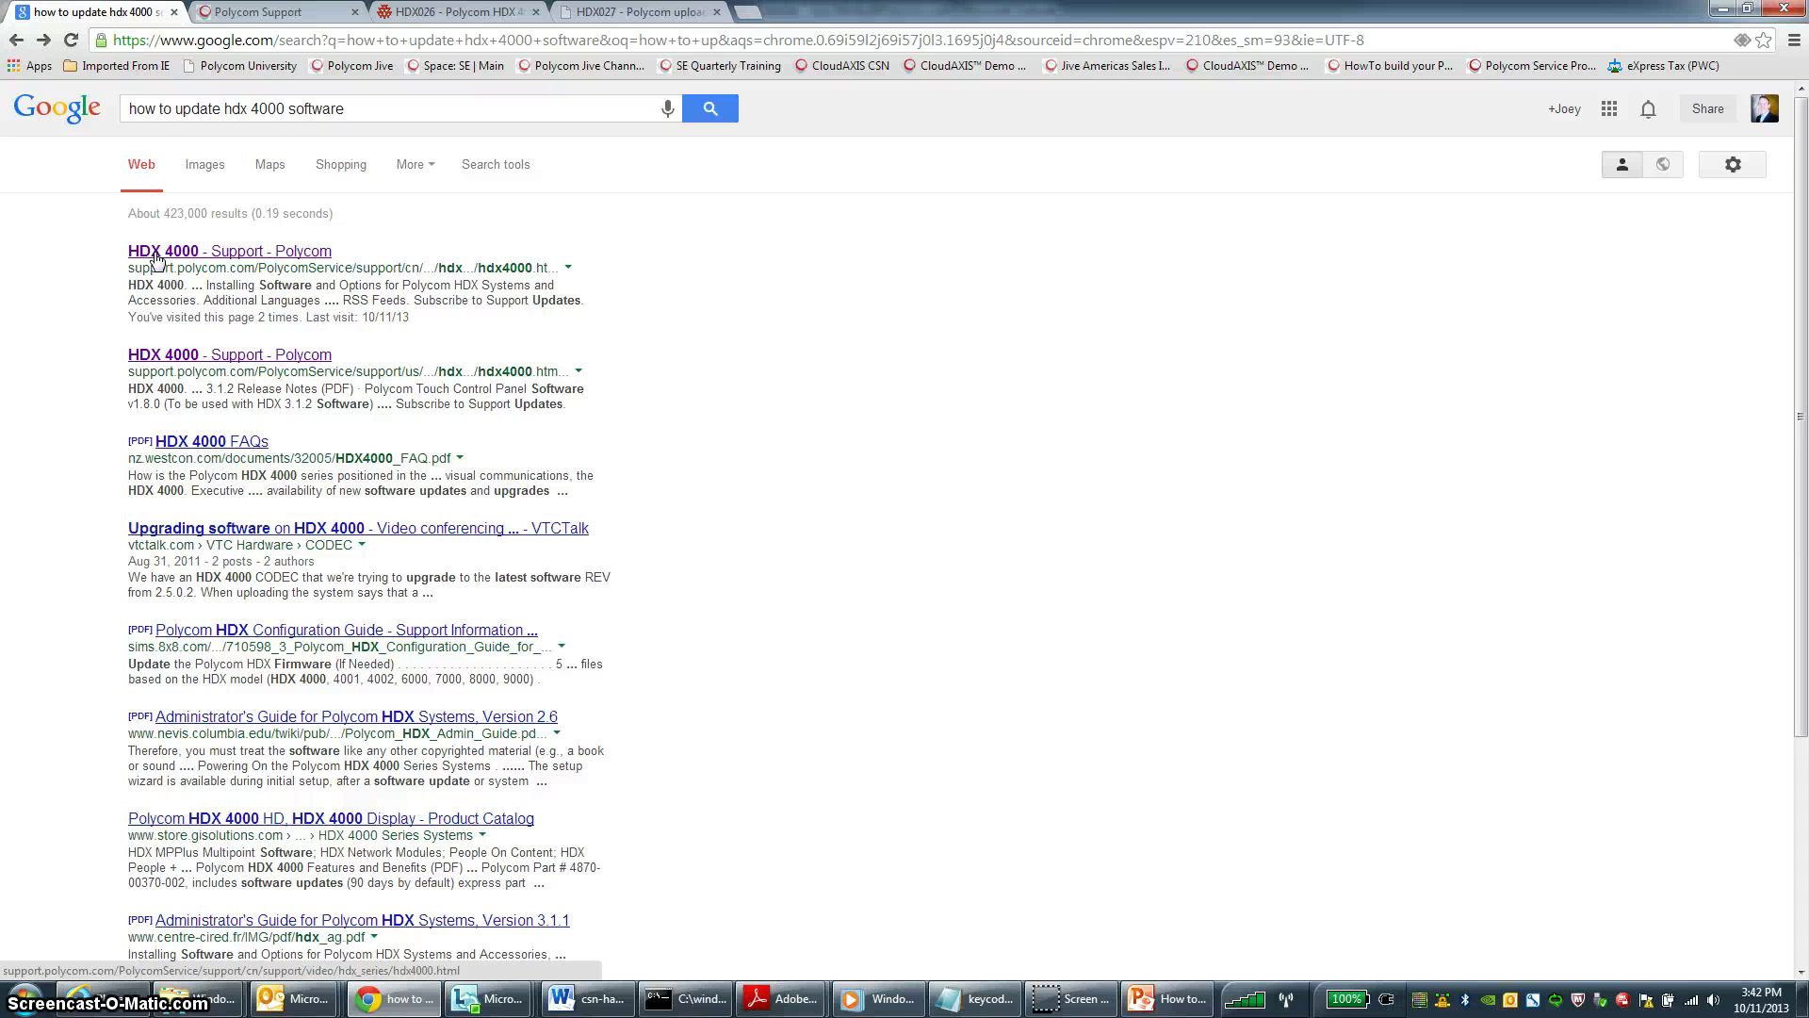
Open the first HDX 4000 Polycom support page from the Google search results
left_click(54, 289)
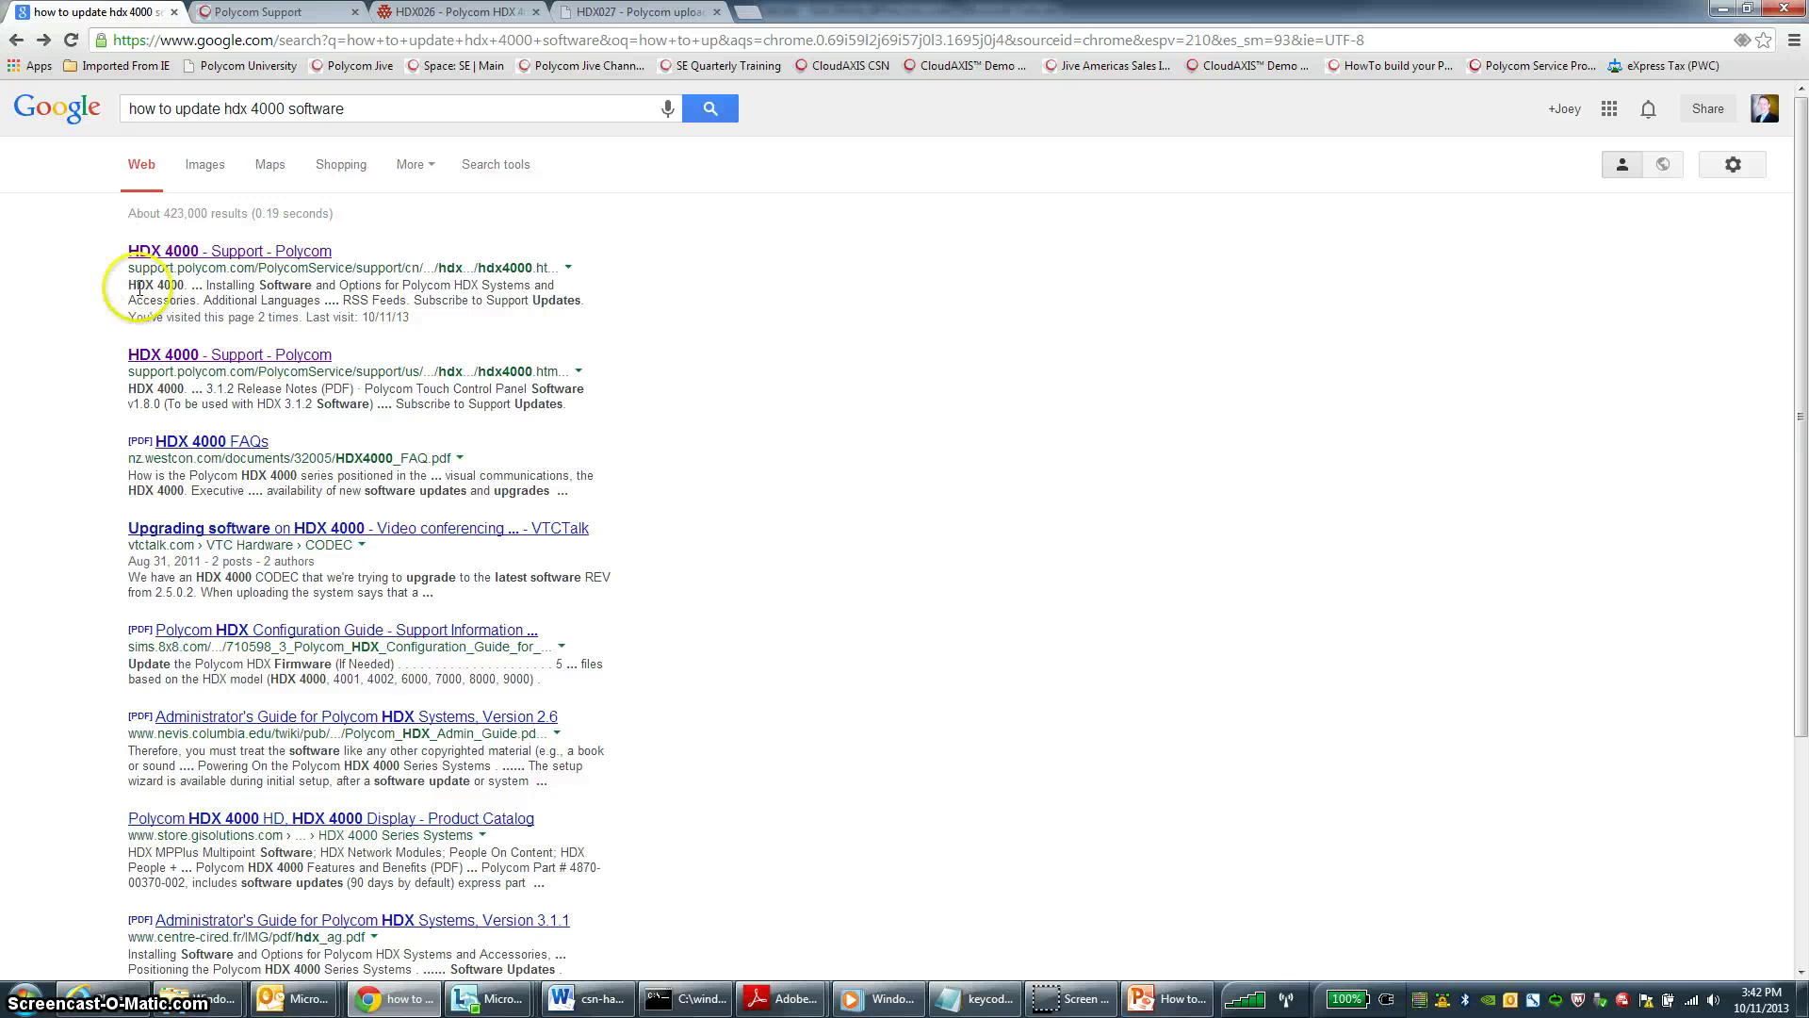
left_click(192, 252)
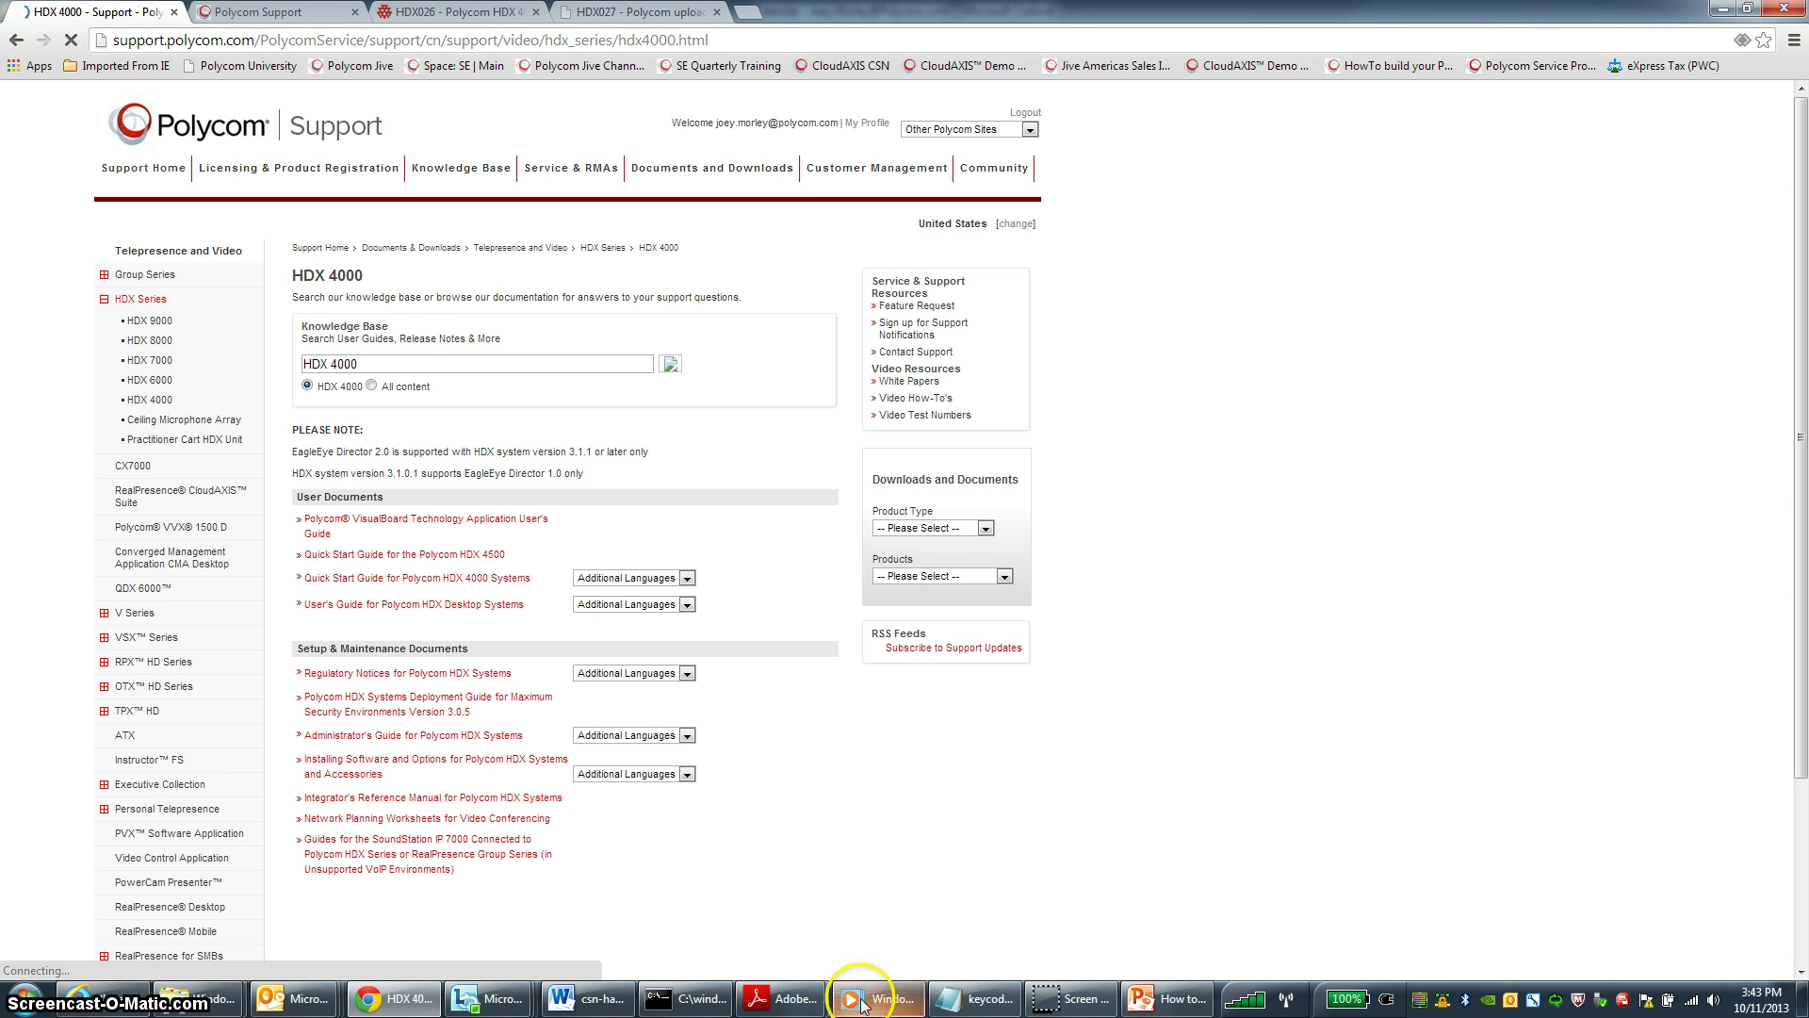
Switch to the HDX installation guide in Adobe Reader and read the first page's step on collecting license and serial numbers
left_click(888, 901)
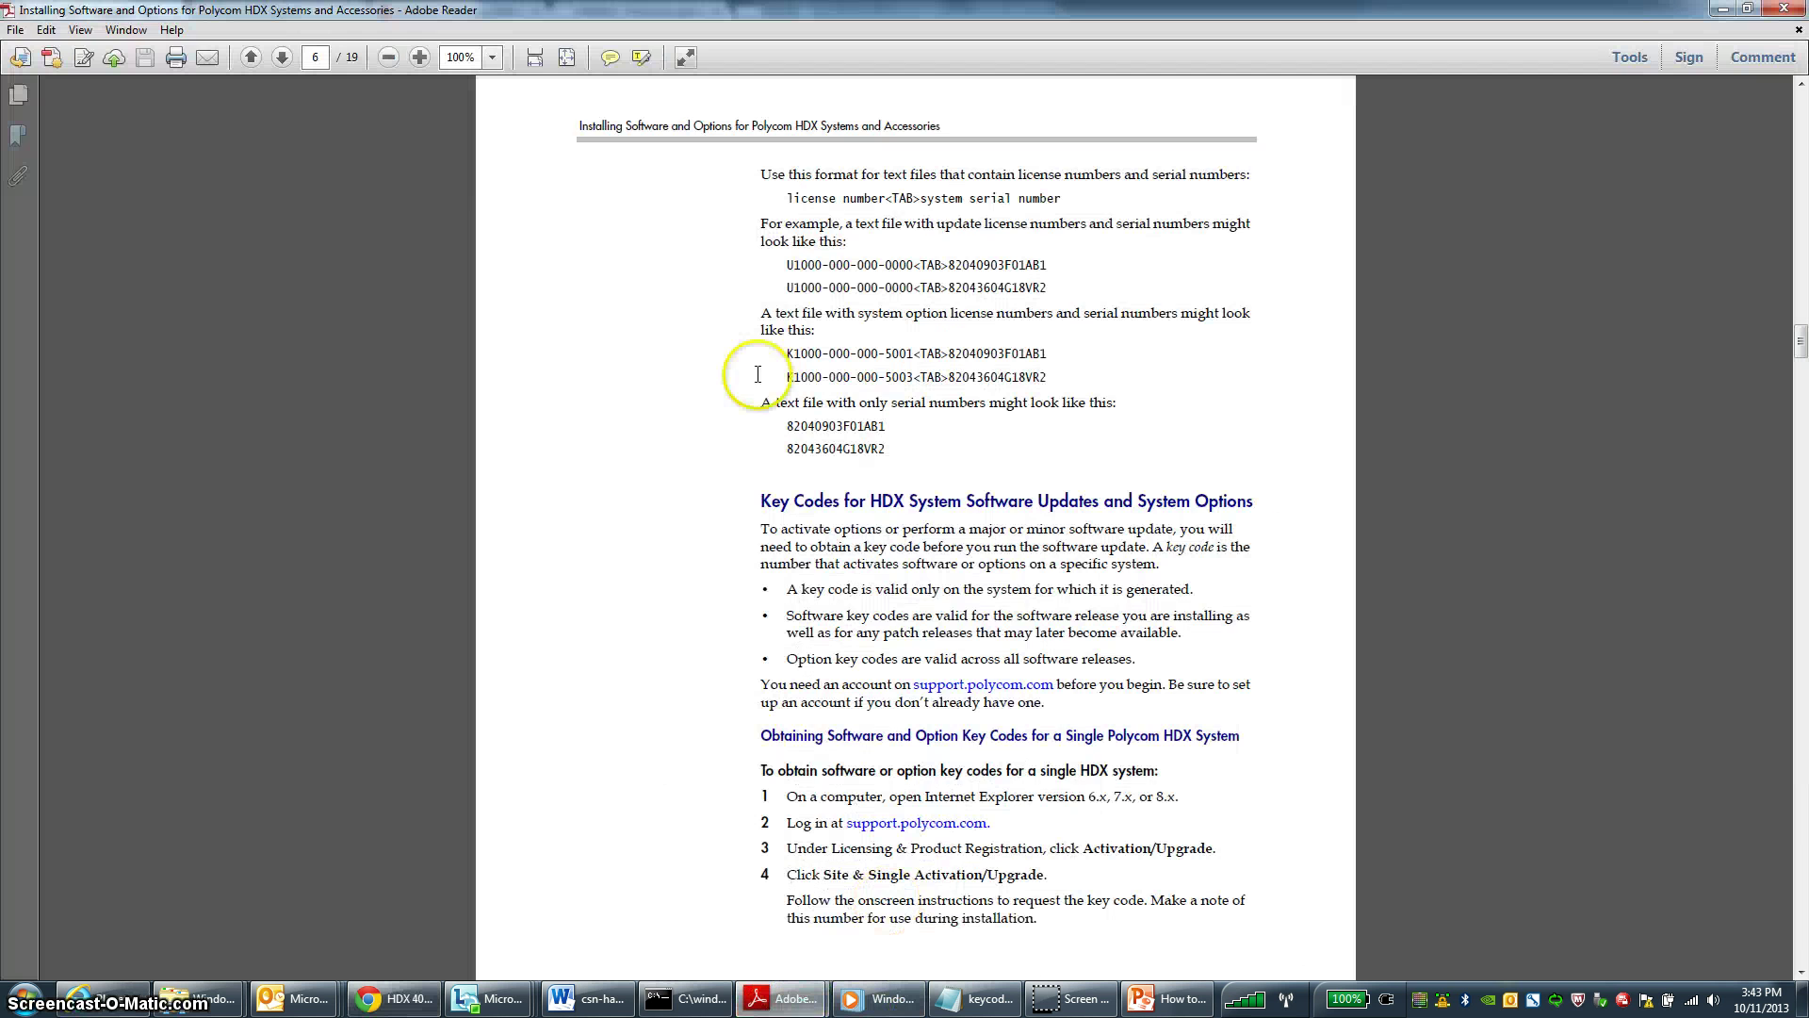
key("Home")
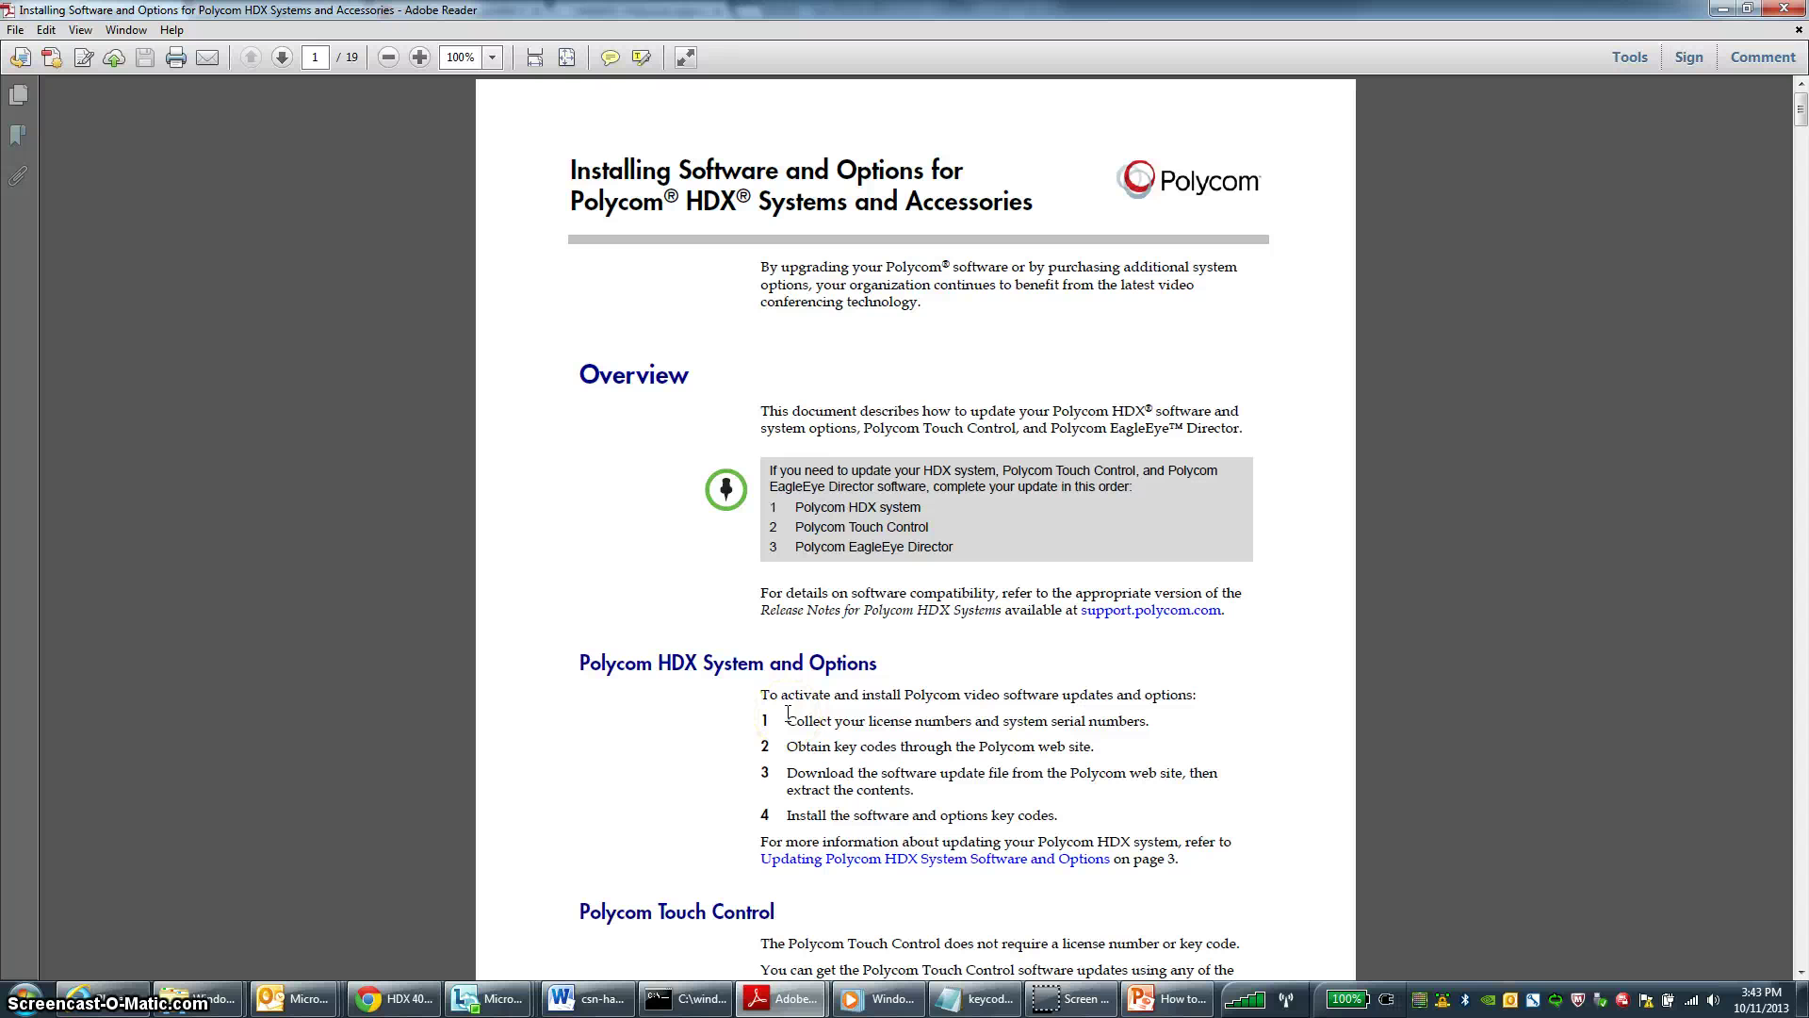
left_click_drag(790, 714, 1143, 721)
left_click(1145, 721)
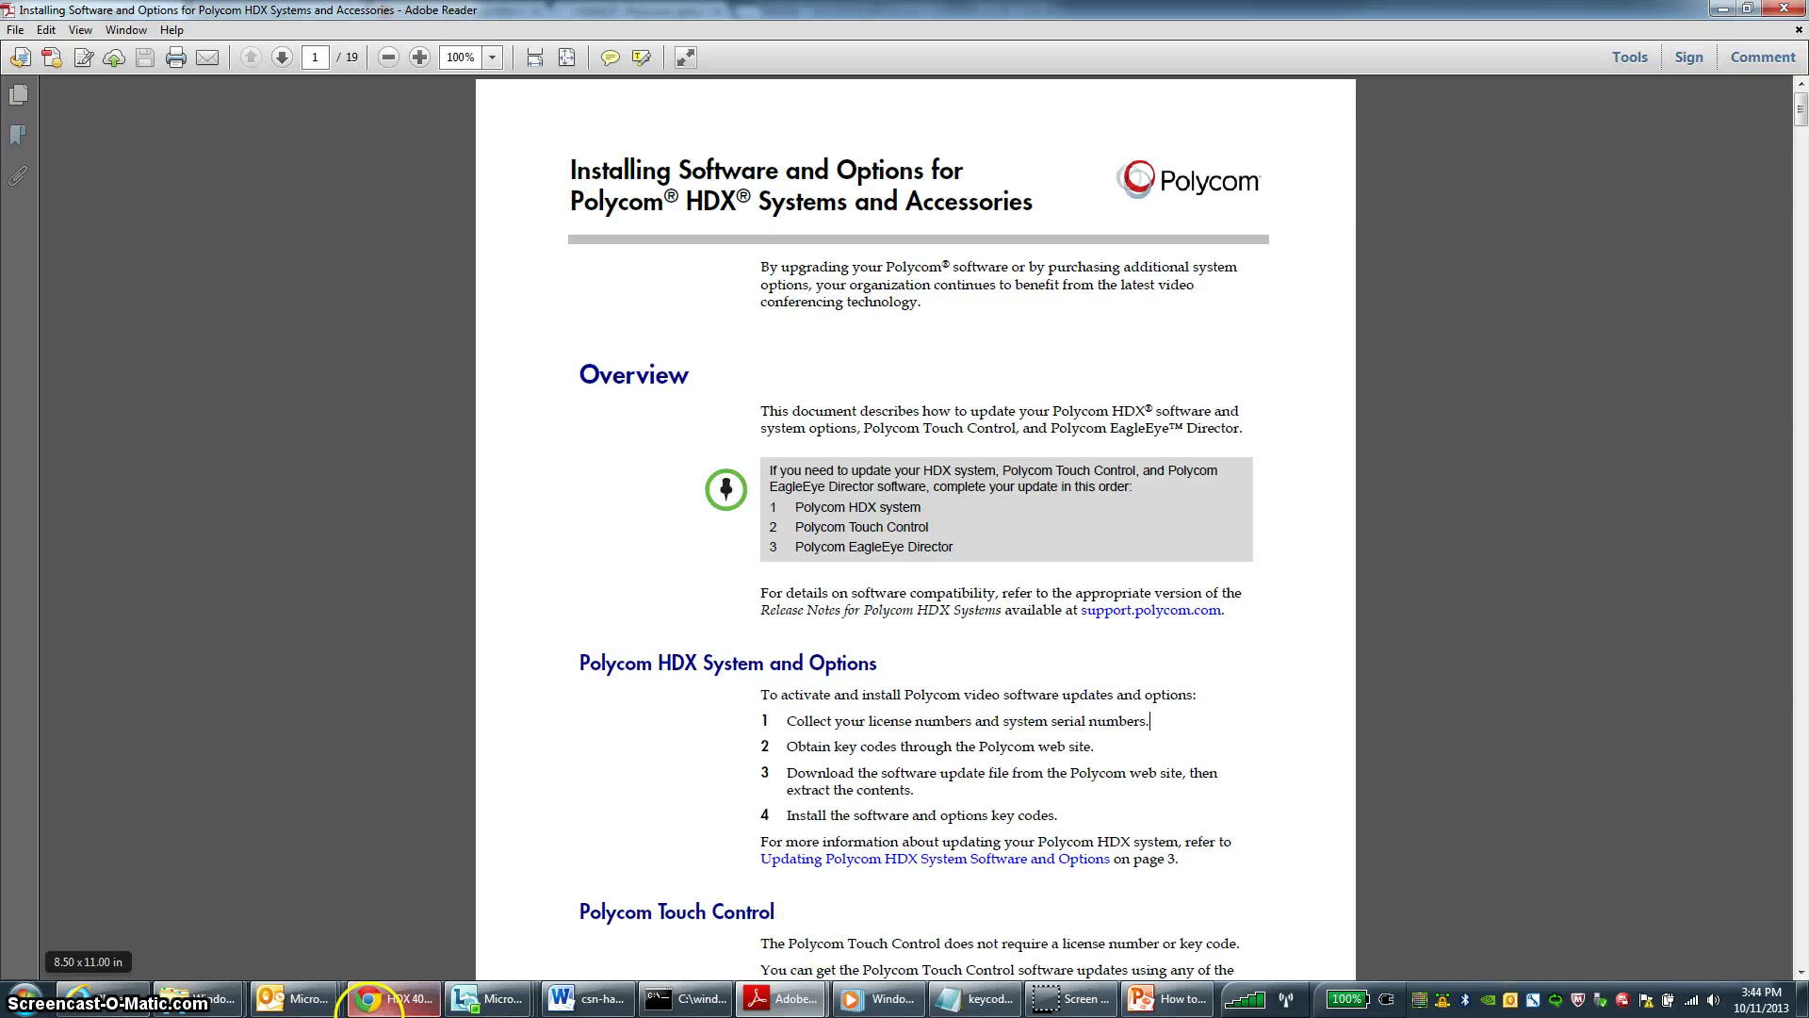
Switch to Chrome and look up the serial number in the System Information of the HDX026 web interface
mouse_move(383, 1009)
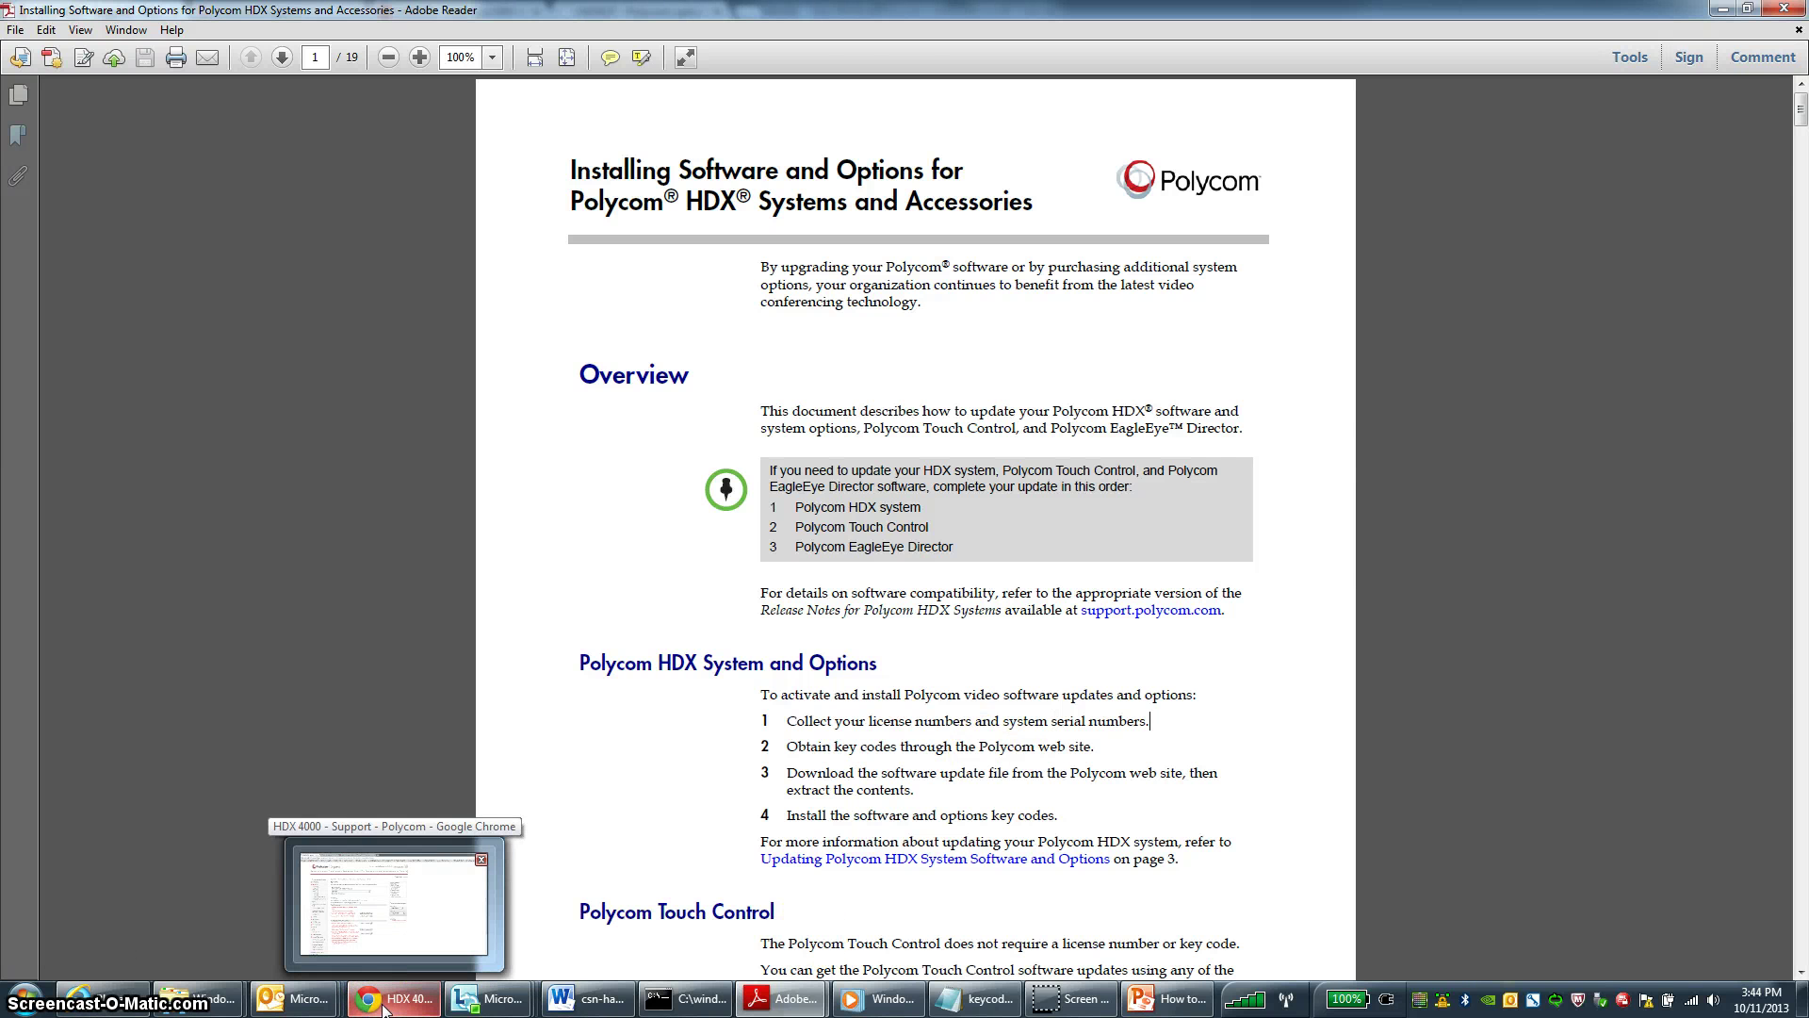
left_click(383, 1010)
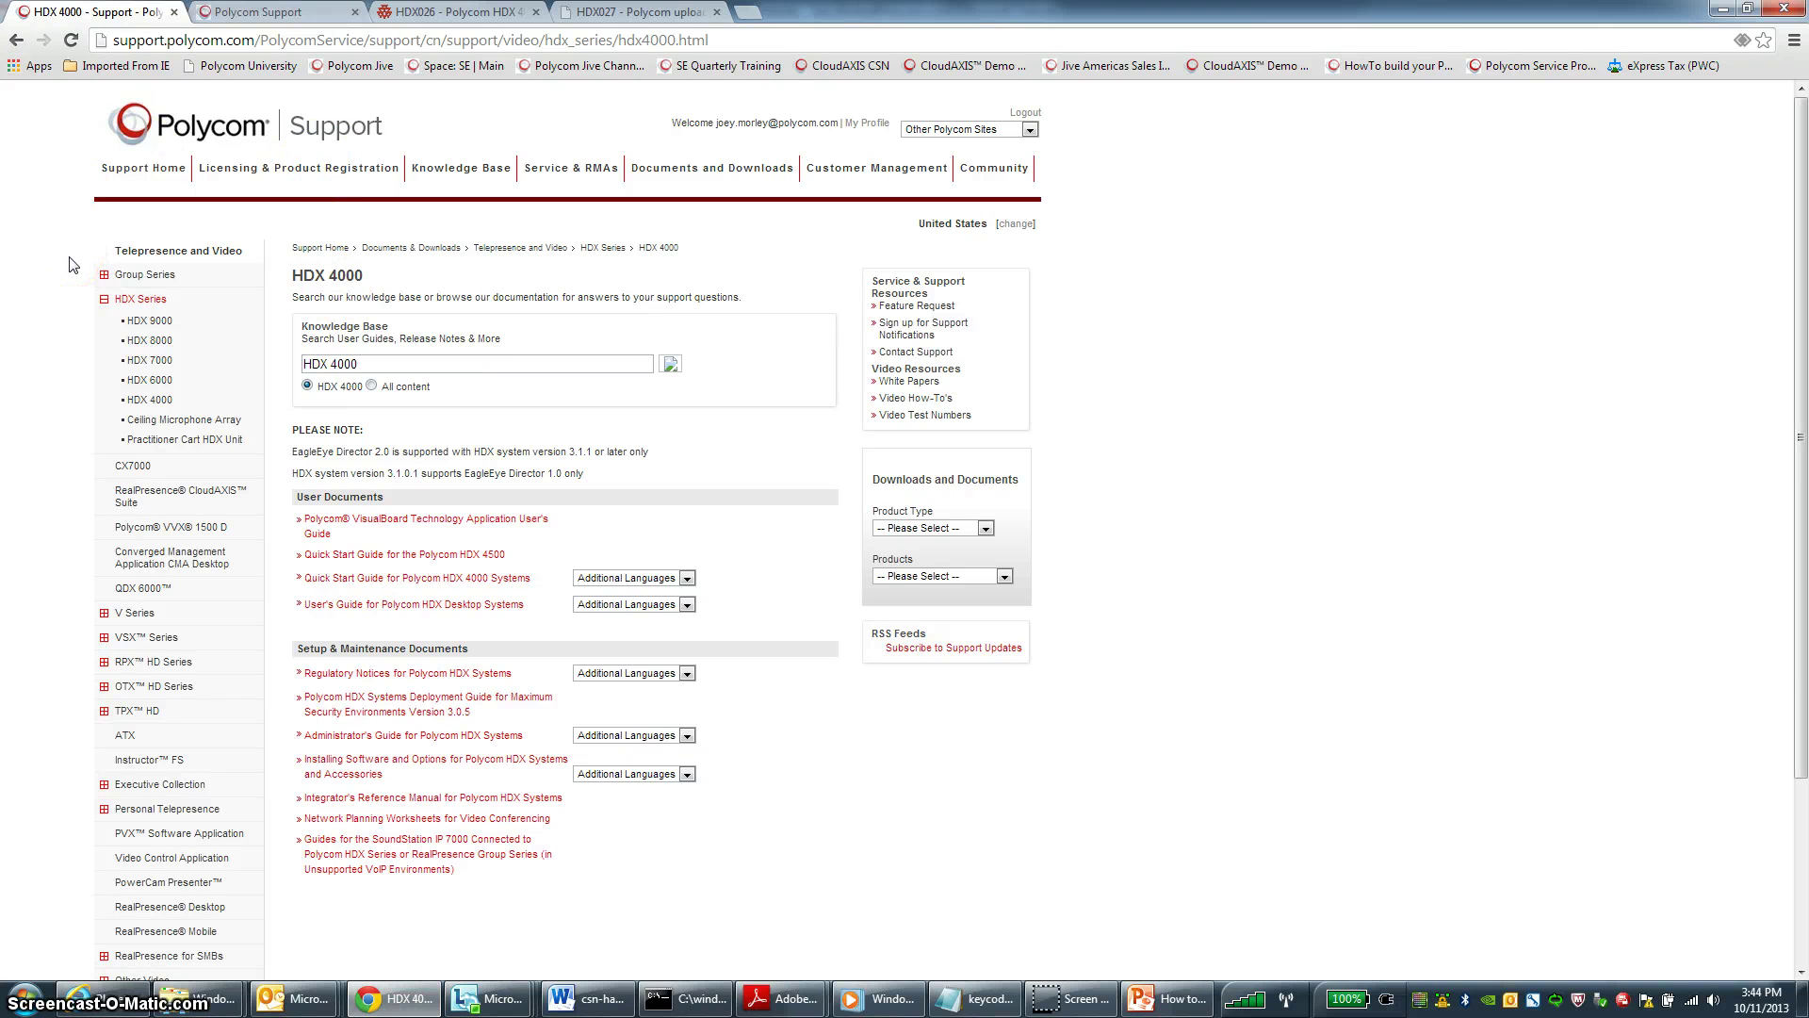
left_click(243, 19)
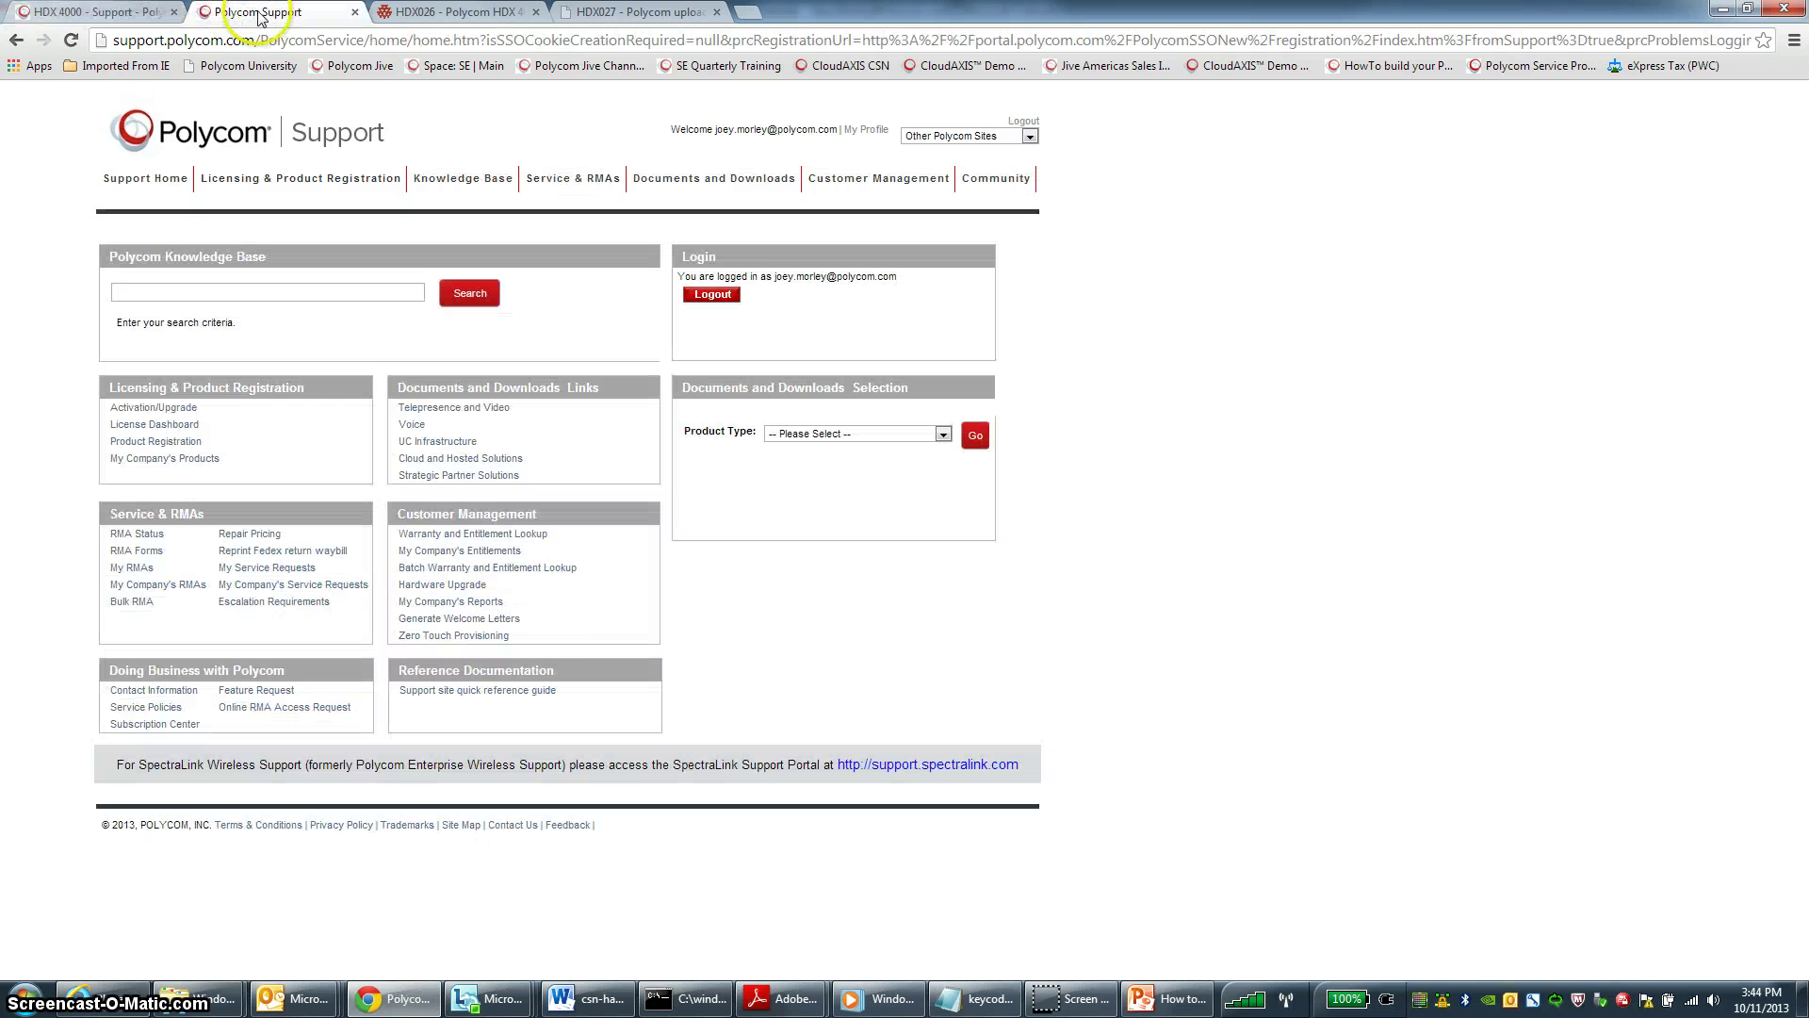
left_click(422, 11)
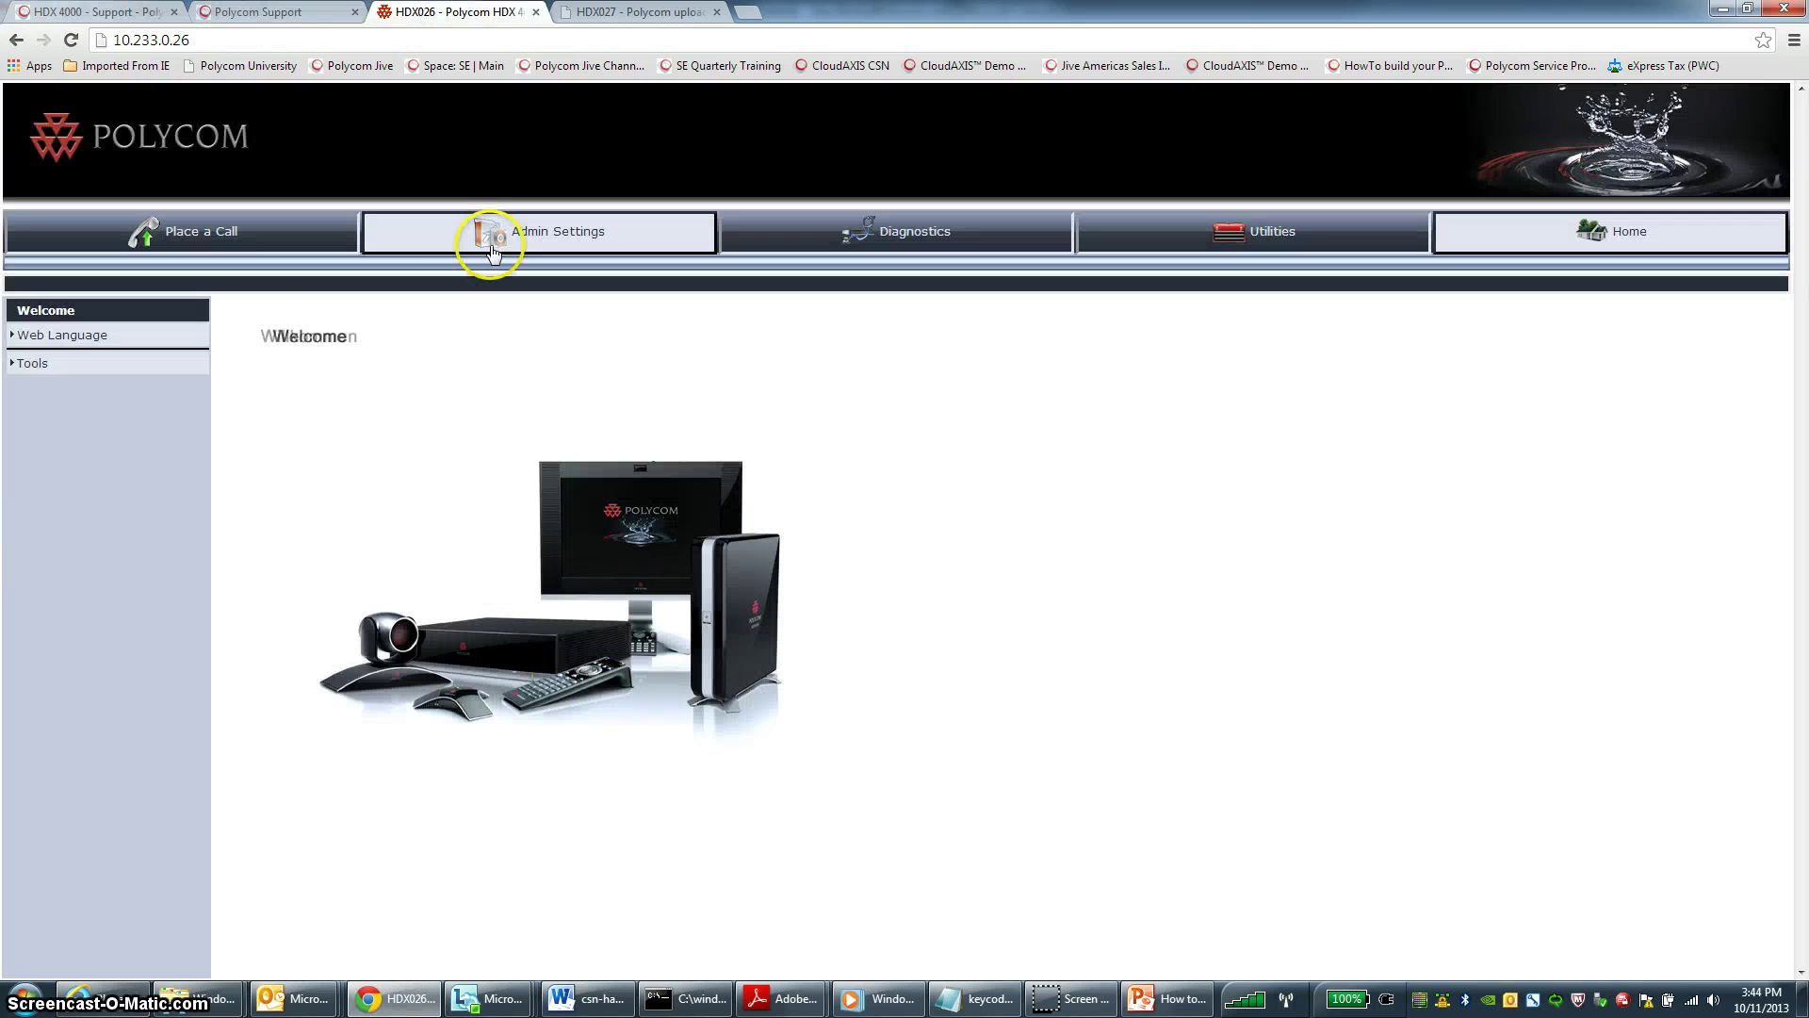
left_click(250, 633)
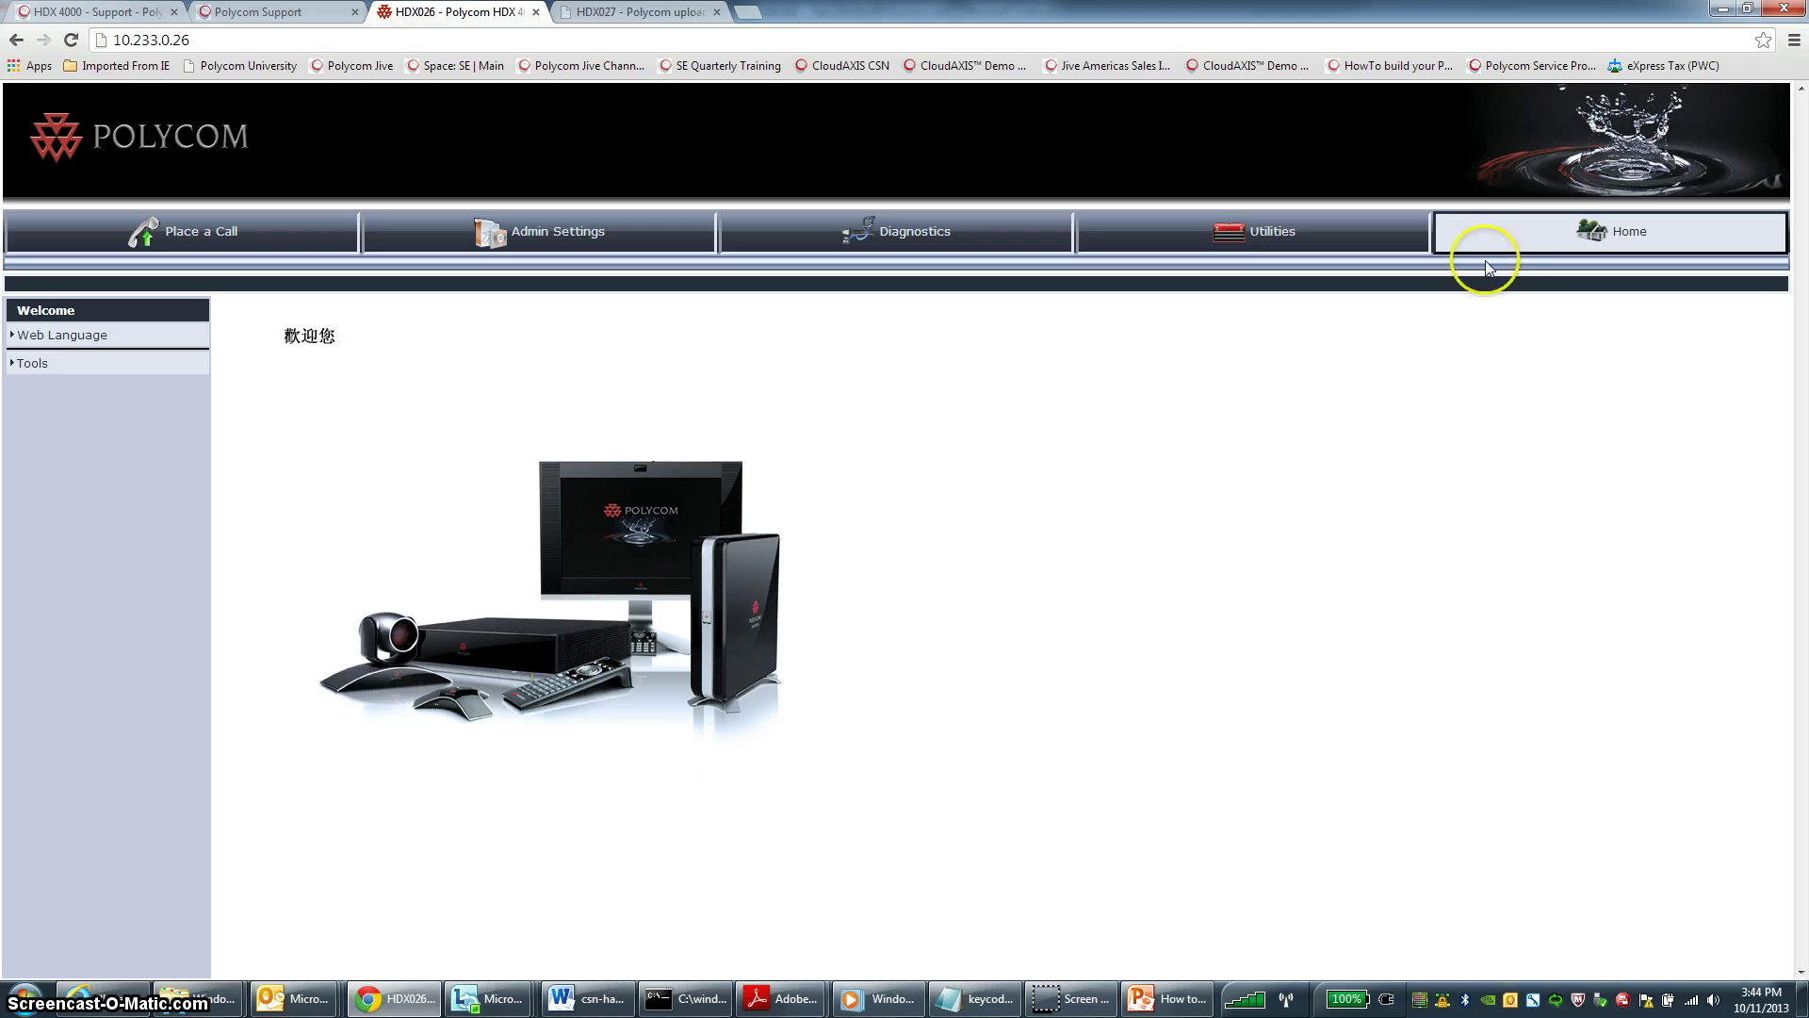
left_click(14, 369)
left_click(43, 392)
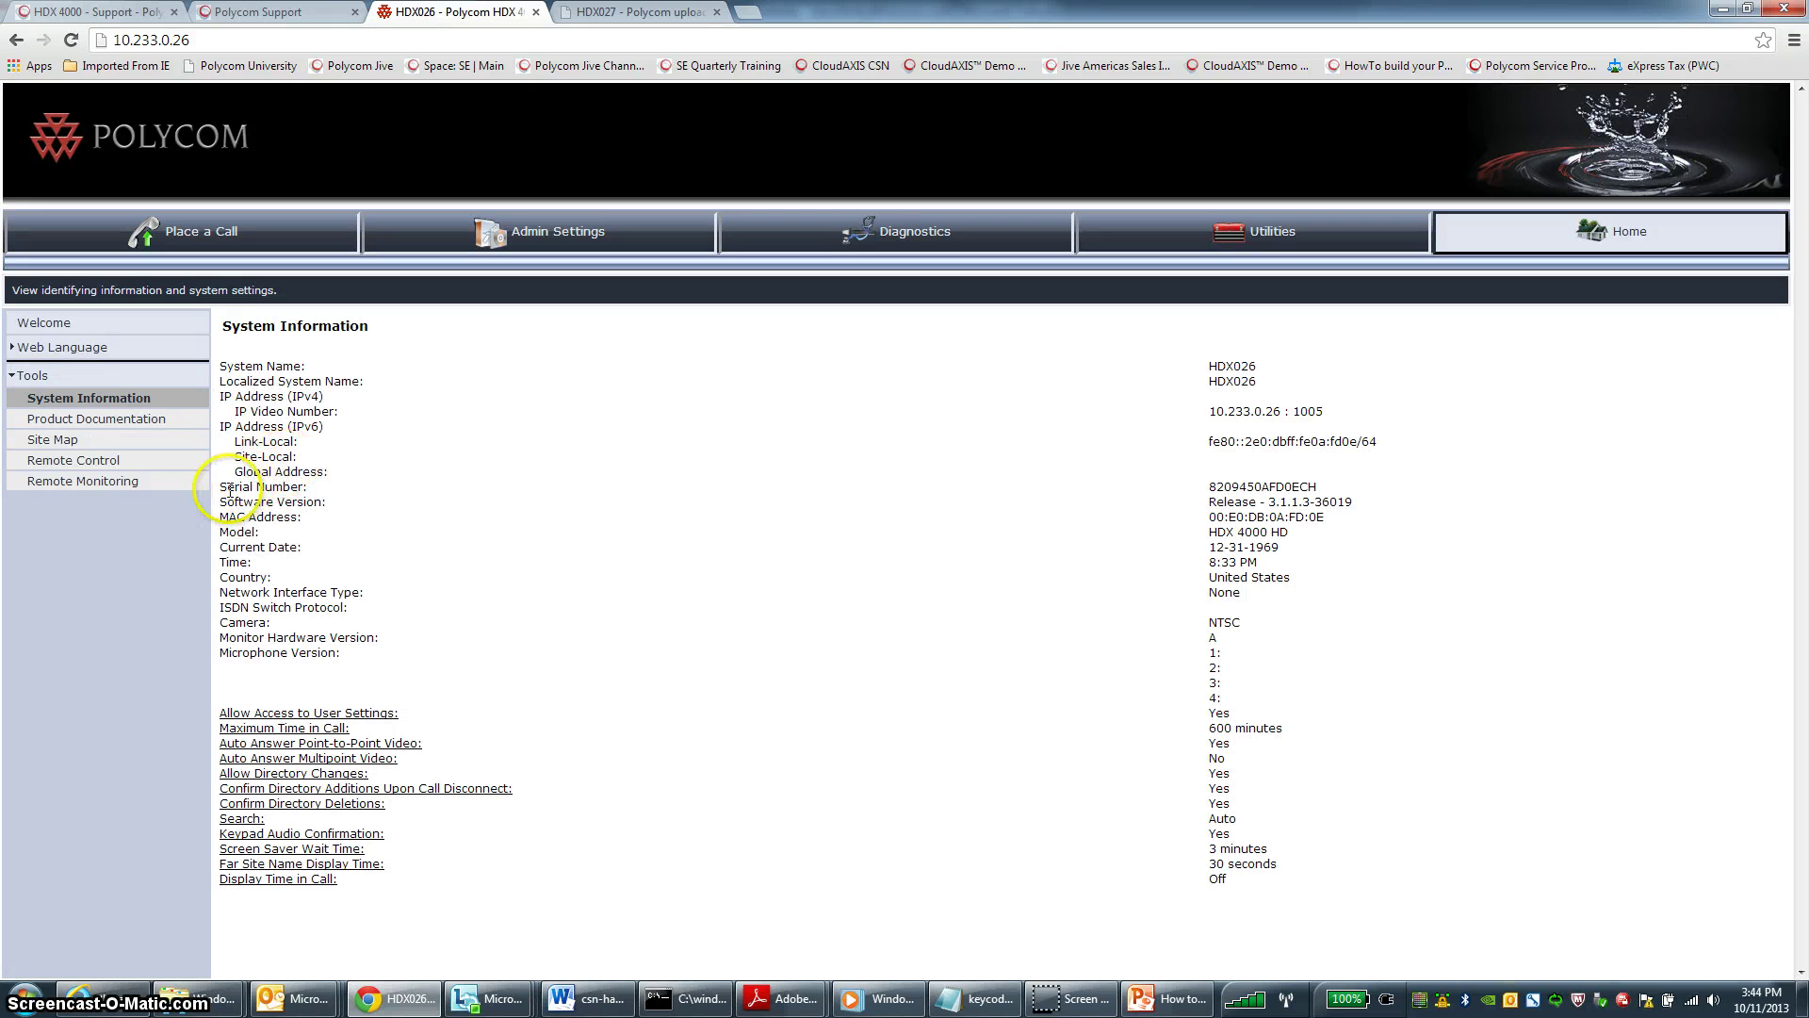
left_click_drag(223, 489, 1332, 488)
left_click(1332, 487)
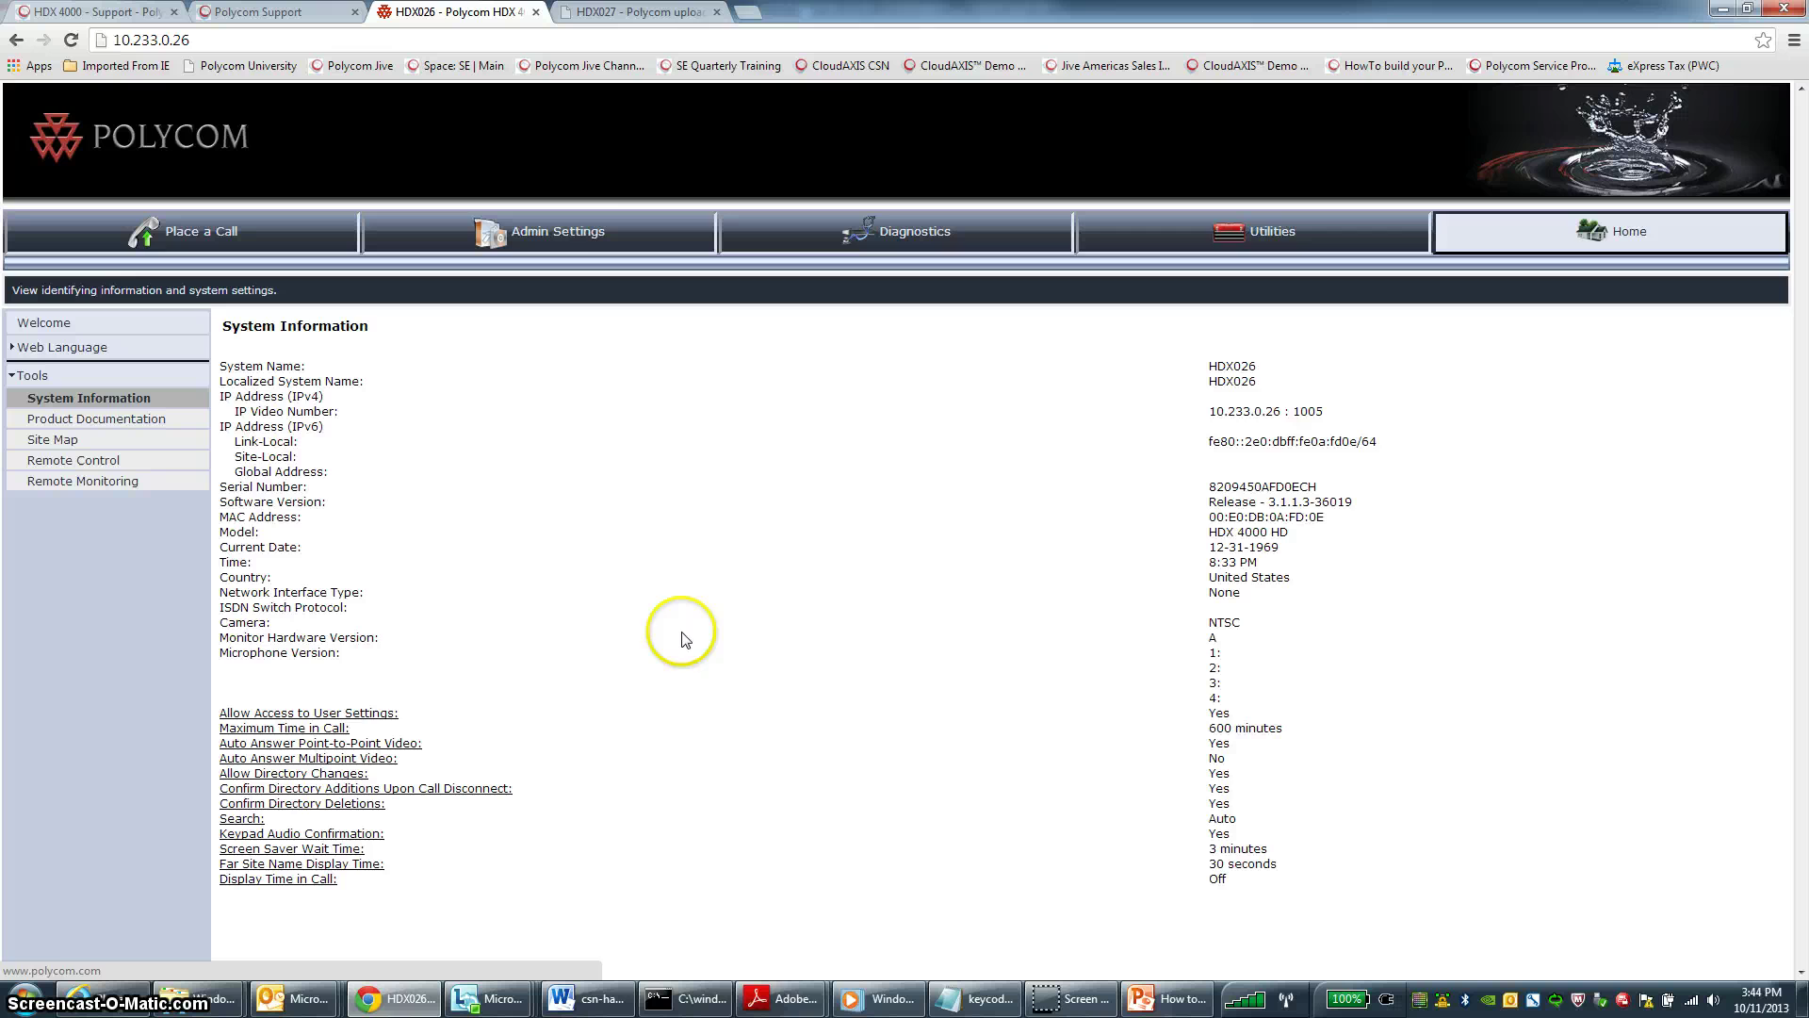
Check the activation steps in the Adobe Reader installation guide, then return to the browser
mouse_move(799, 997)
left_click(834, 915)
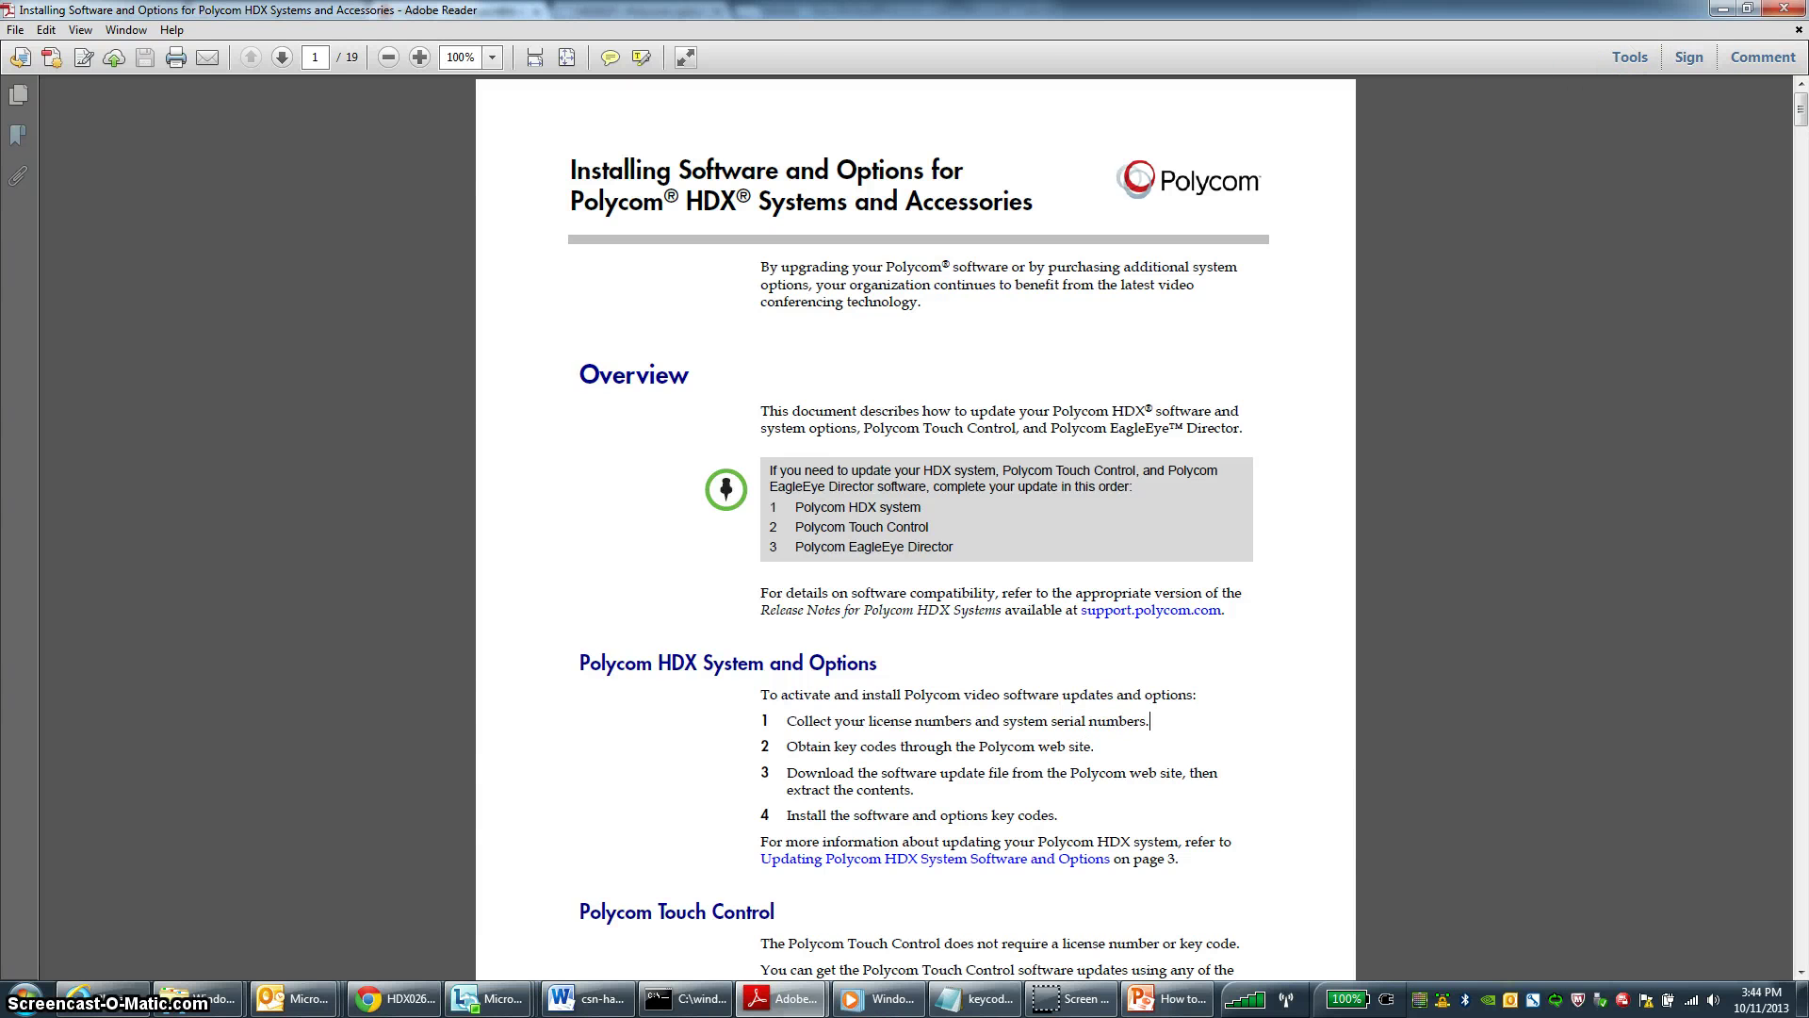
left_click(1722, 8)
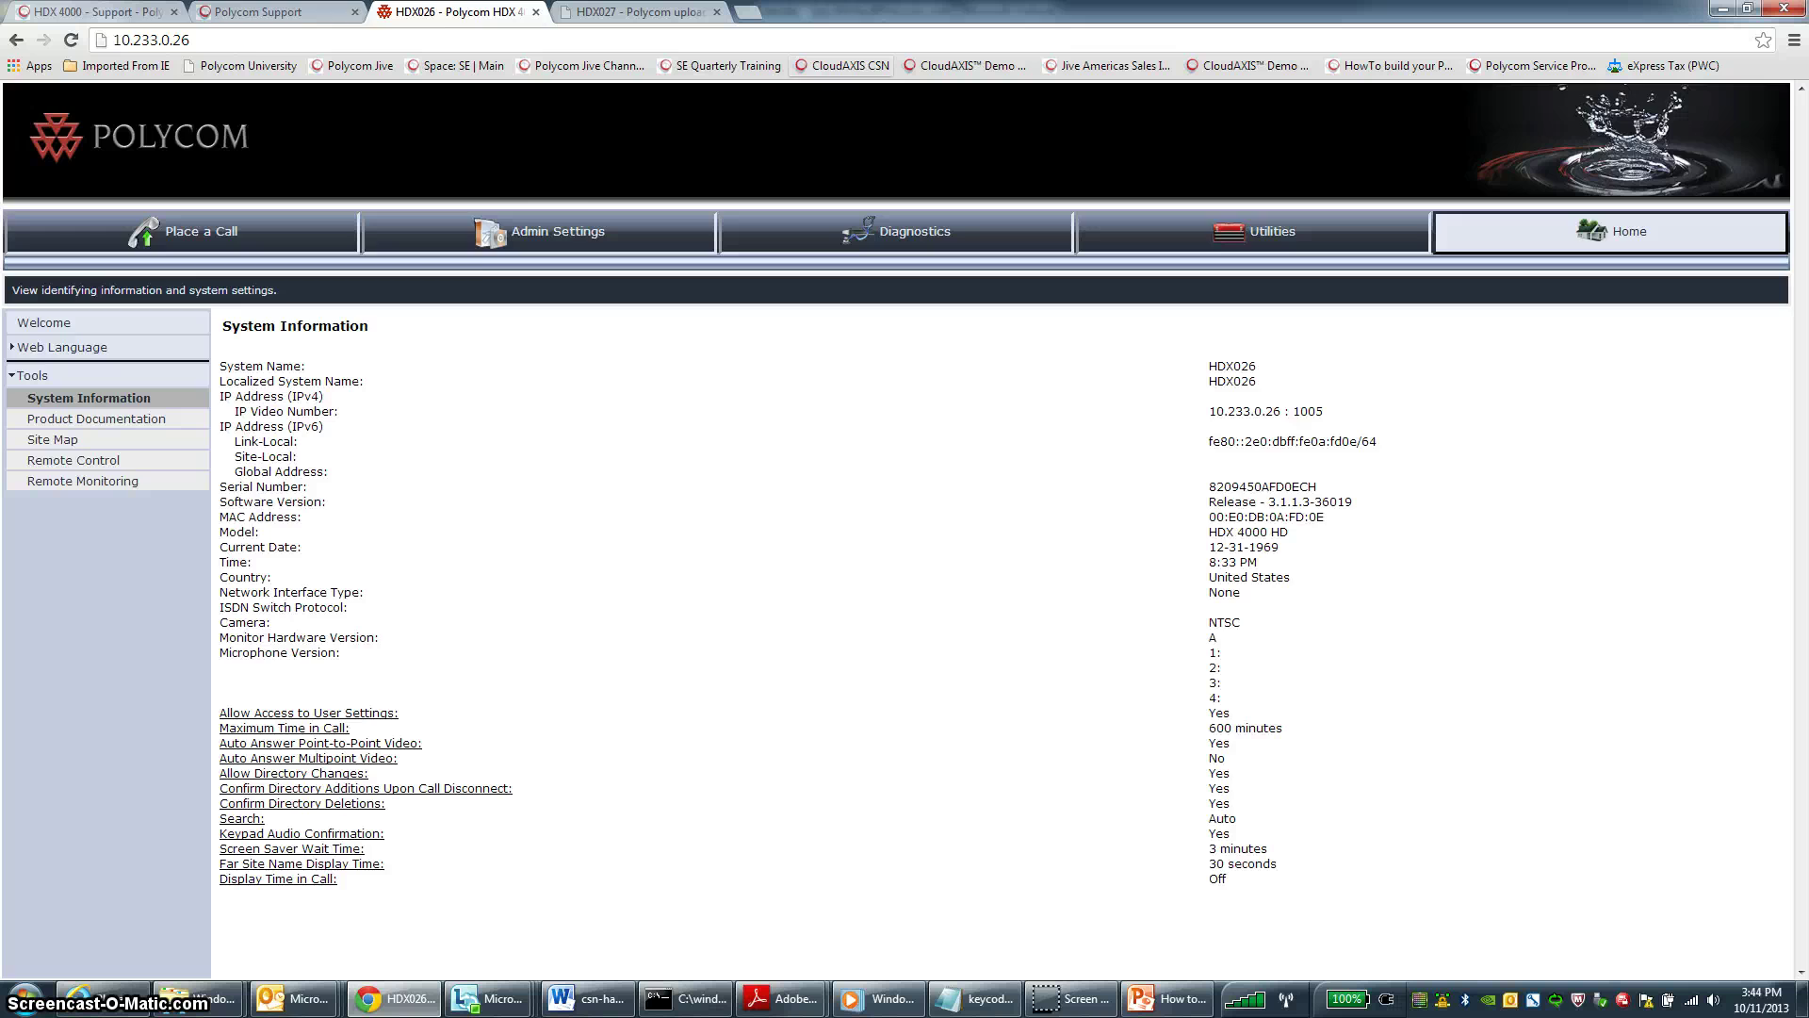
Open SITE & Single Activation / Upgrade for all other Polycom products on the Polycom Support site
left_click(241, 13)
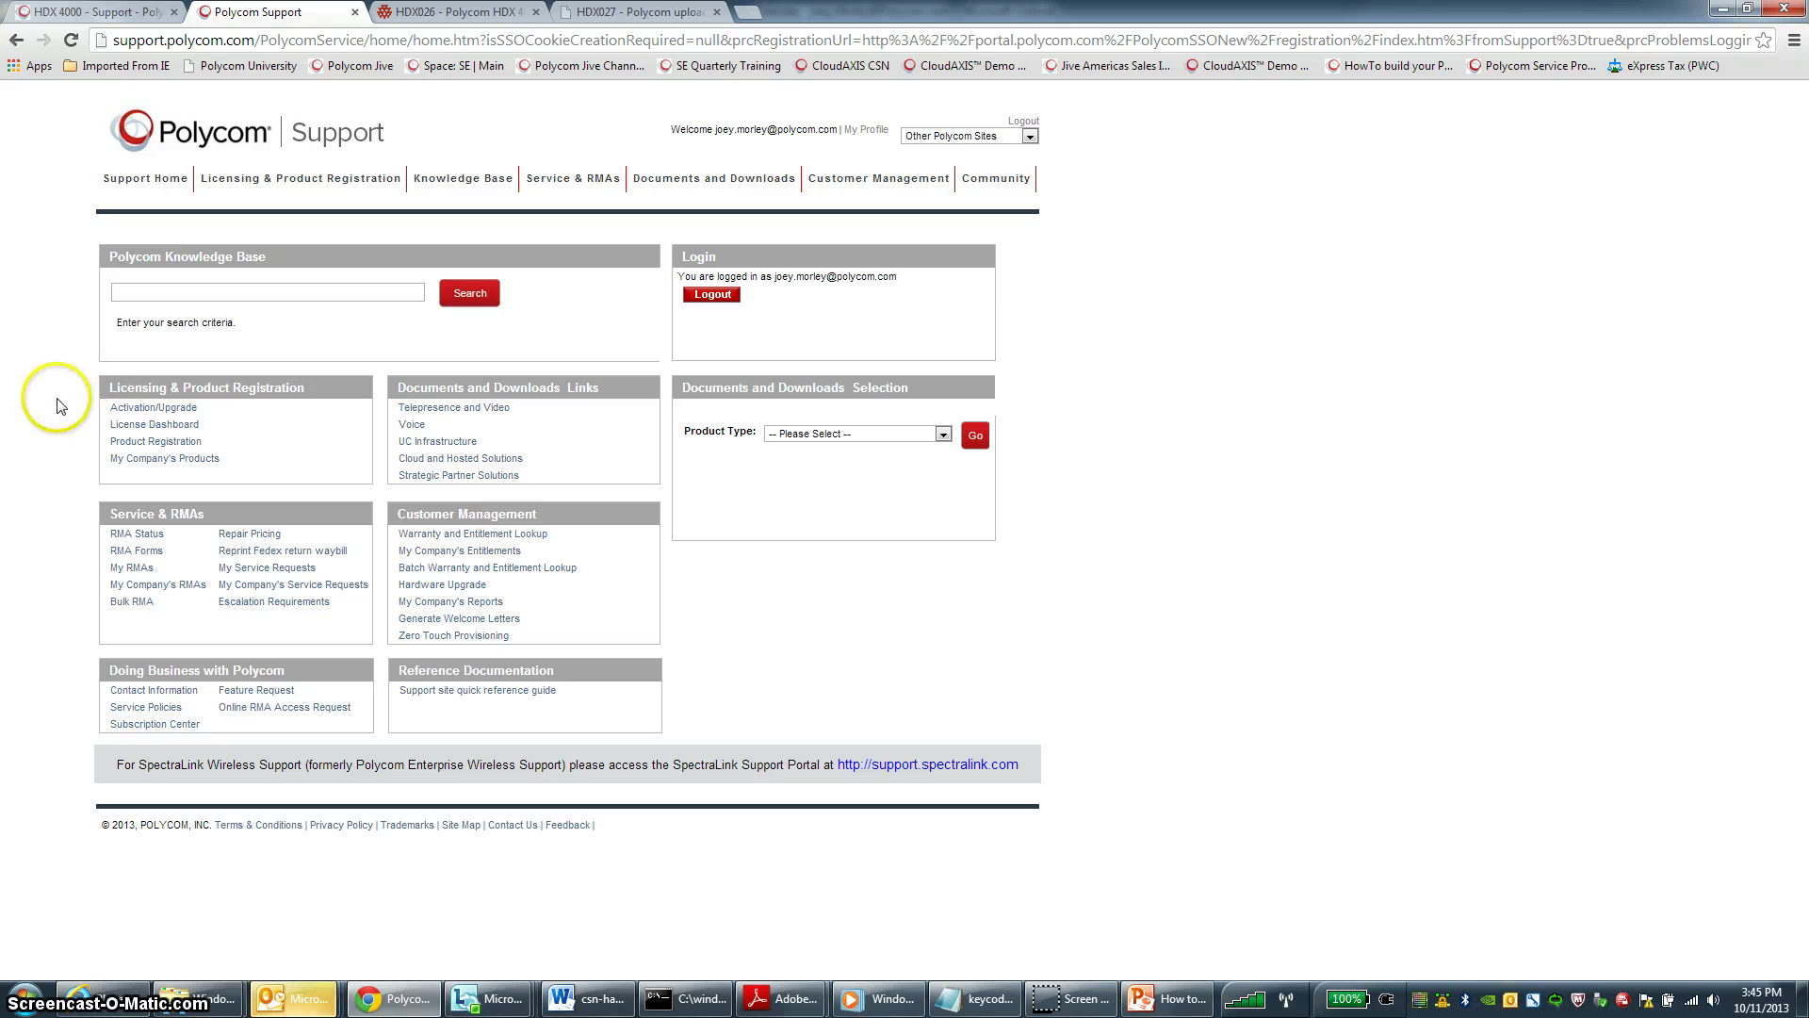
left_click(146, 411)
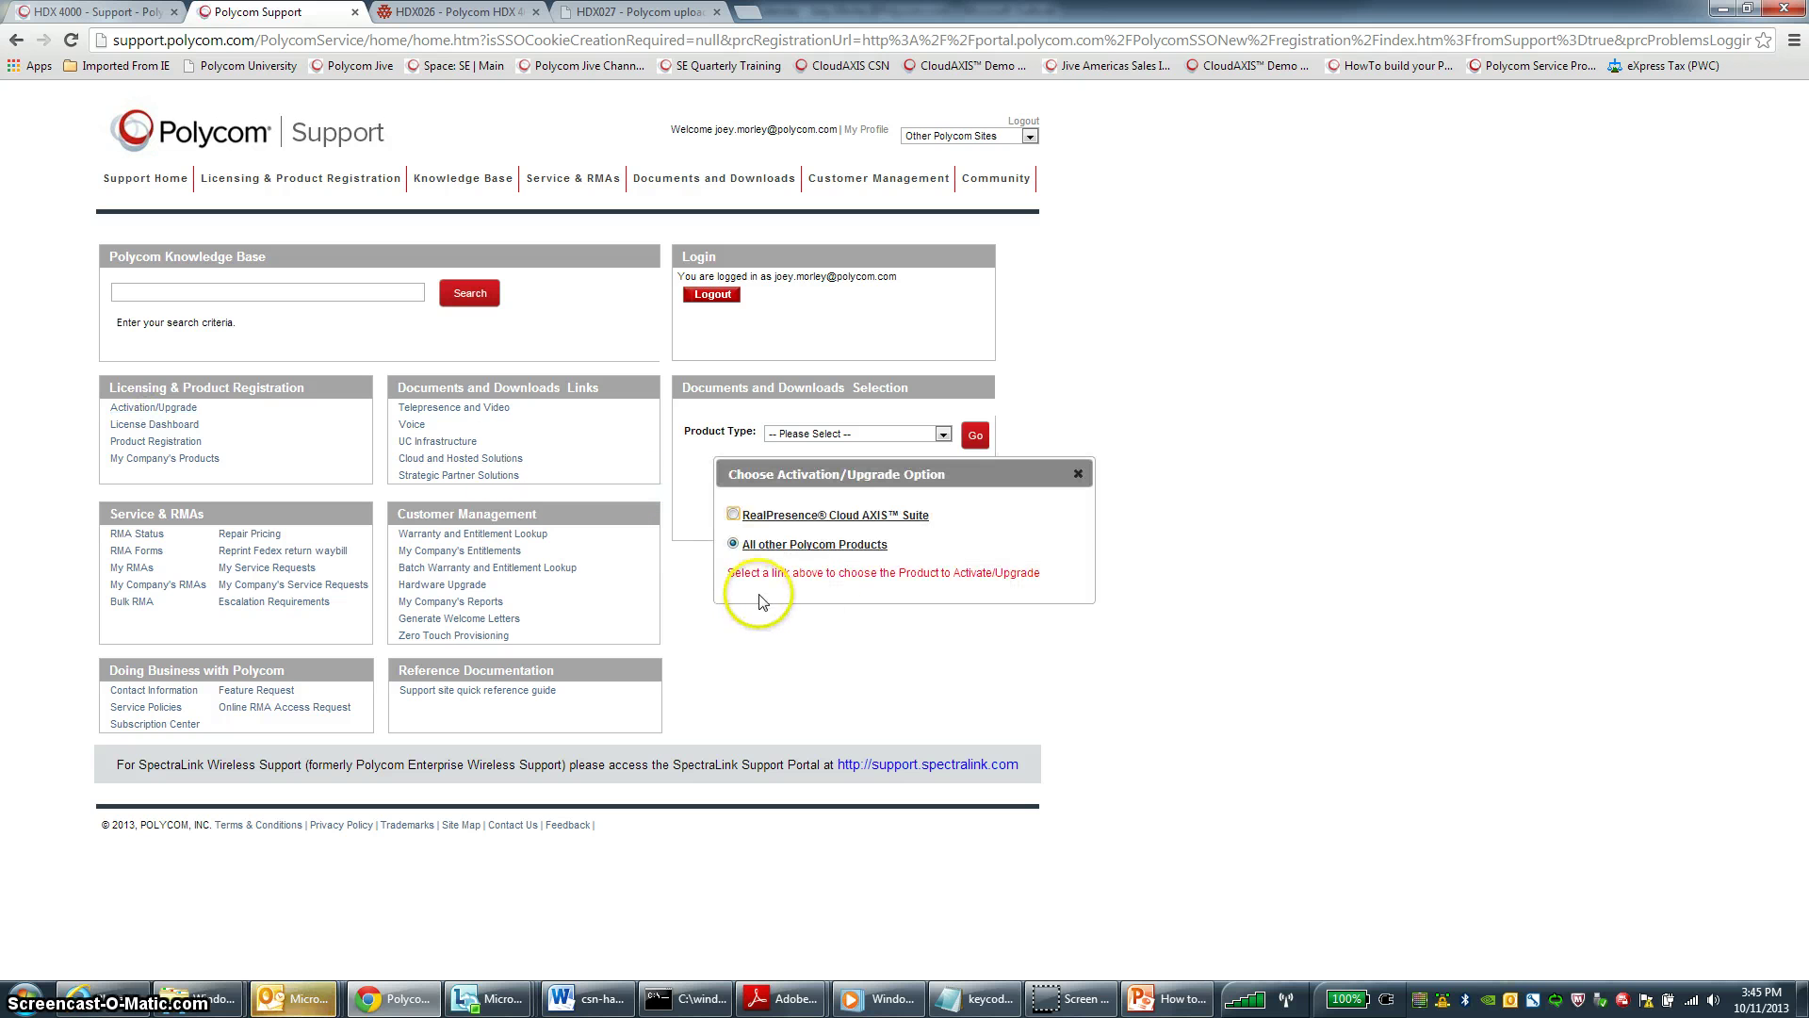
left_click(817, 547)
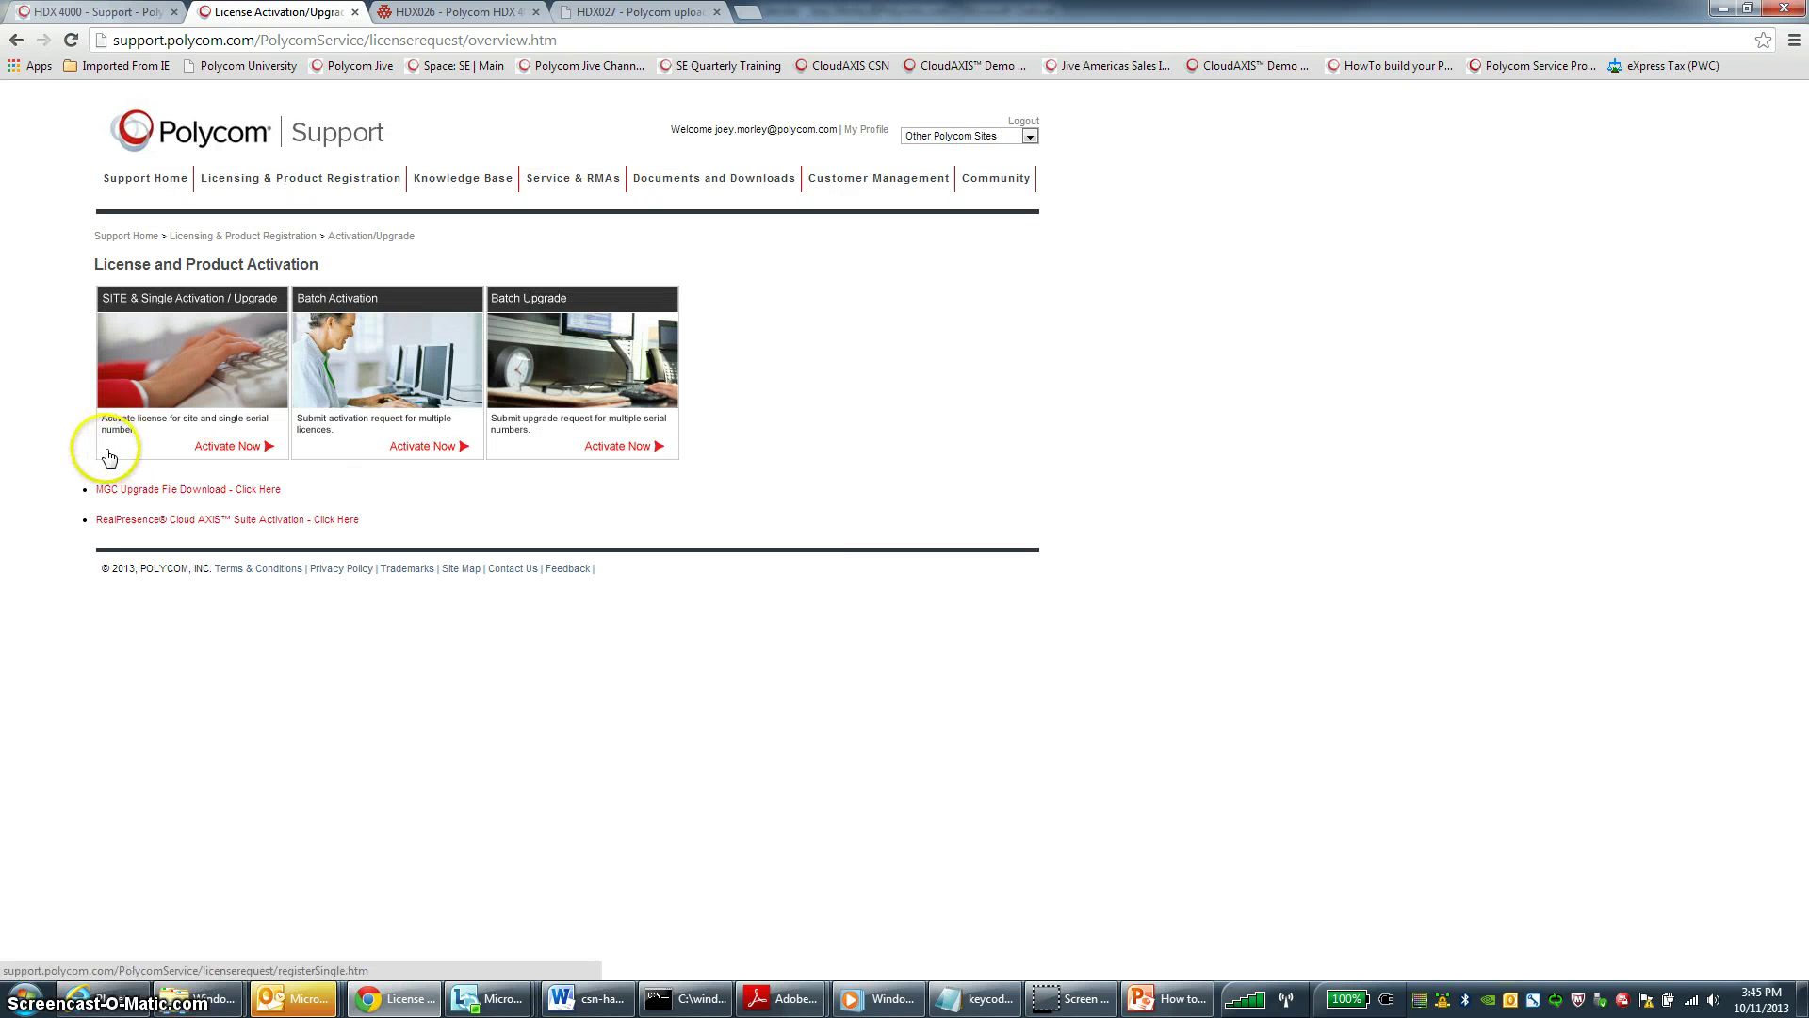
left_click(228, 448)
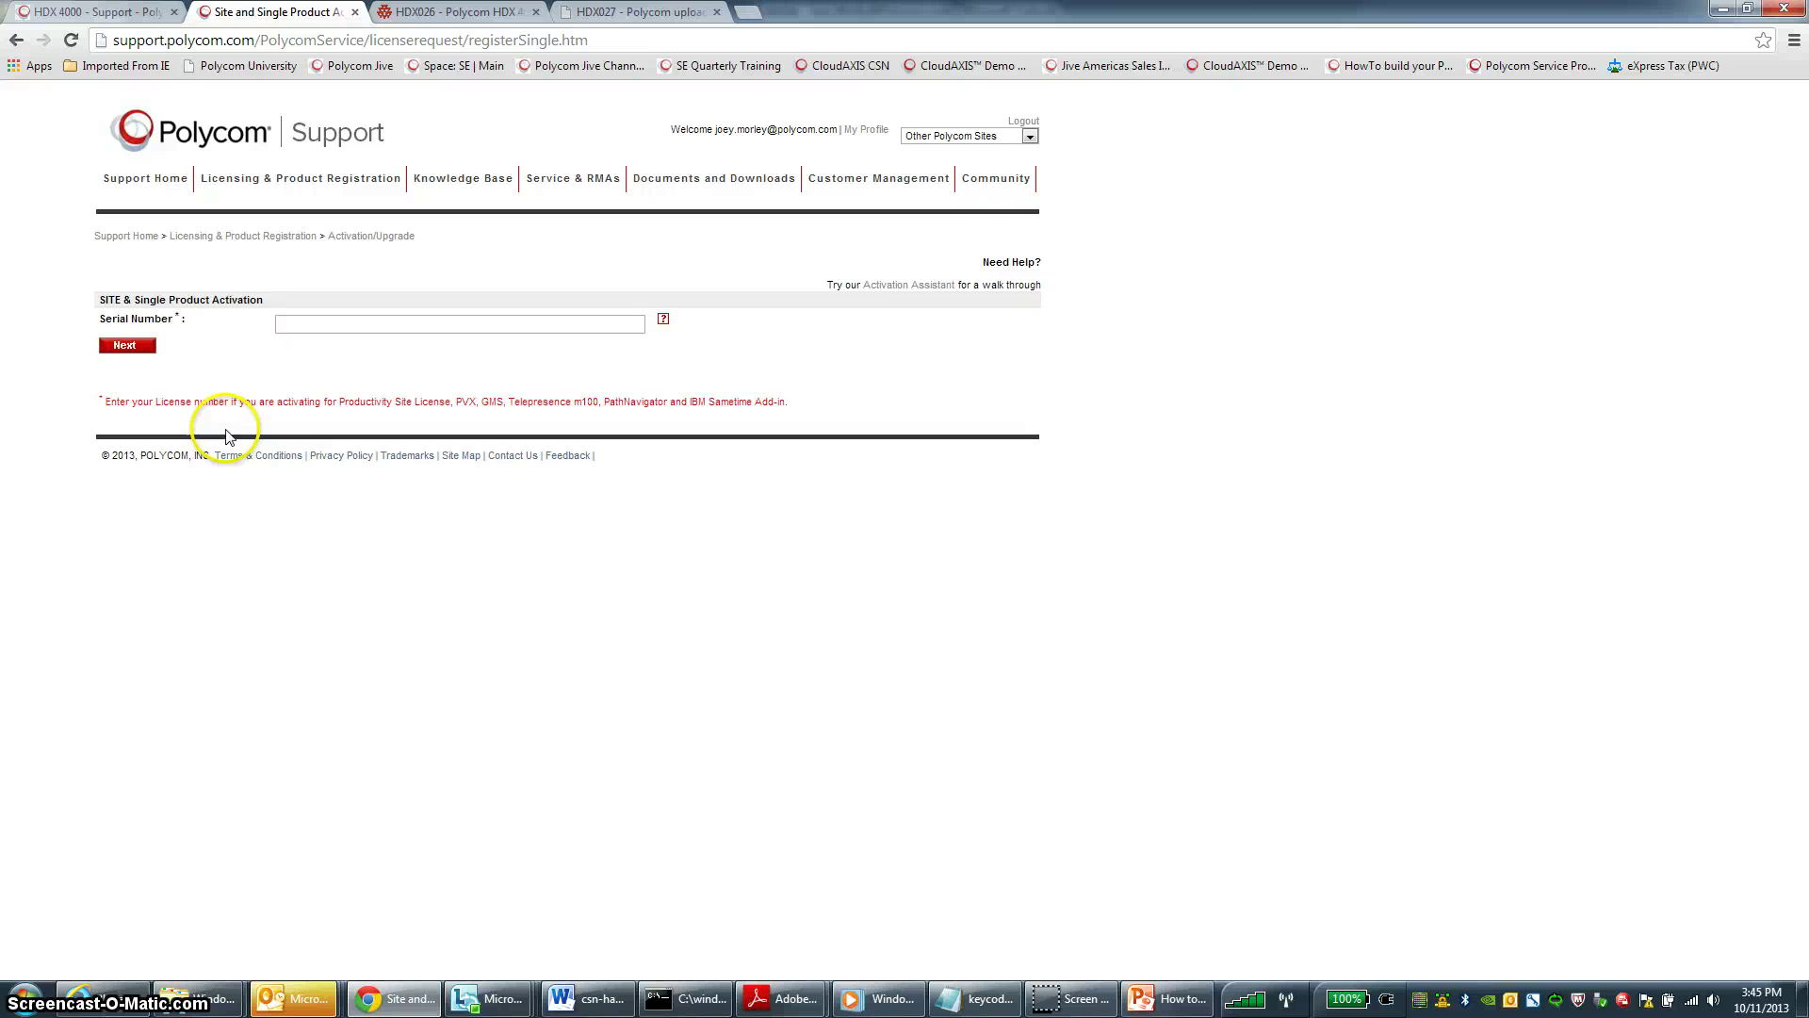
Paste the system's serial number into the single product activation form and submit it
left_click(303, 323)
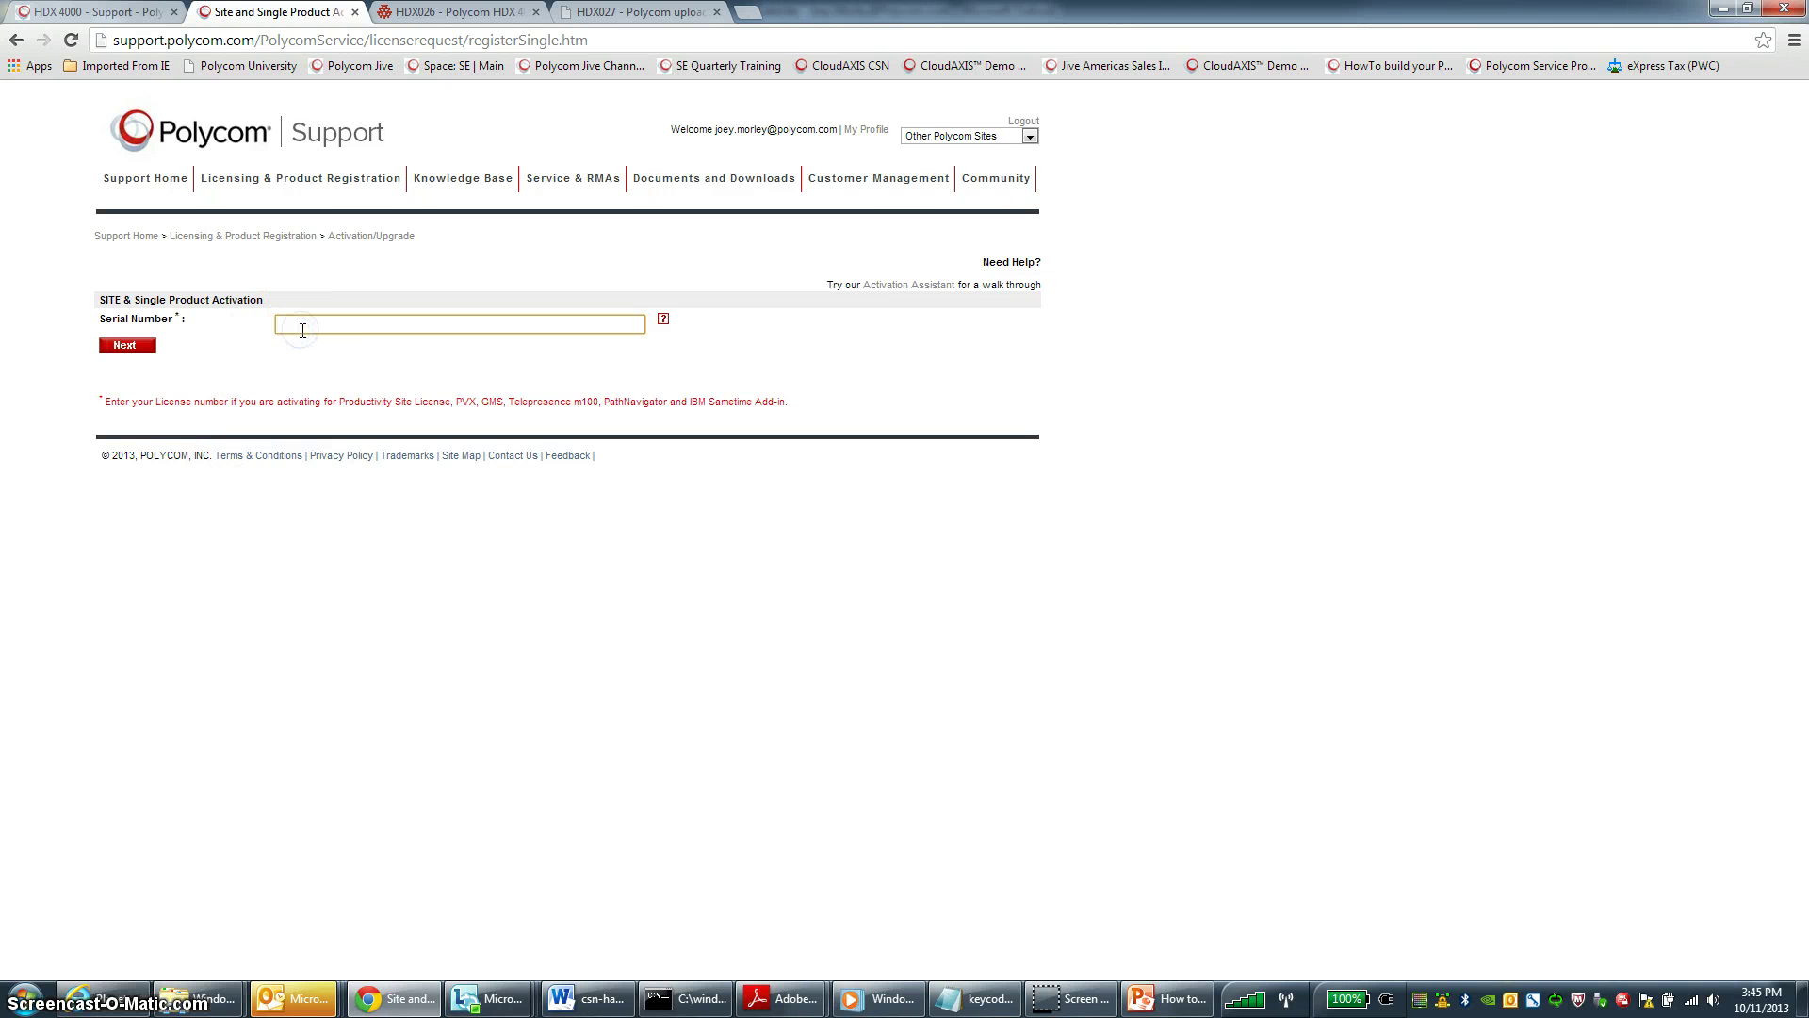
key("ctrl+v")
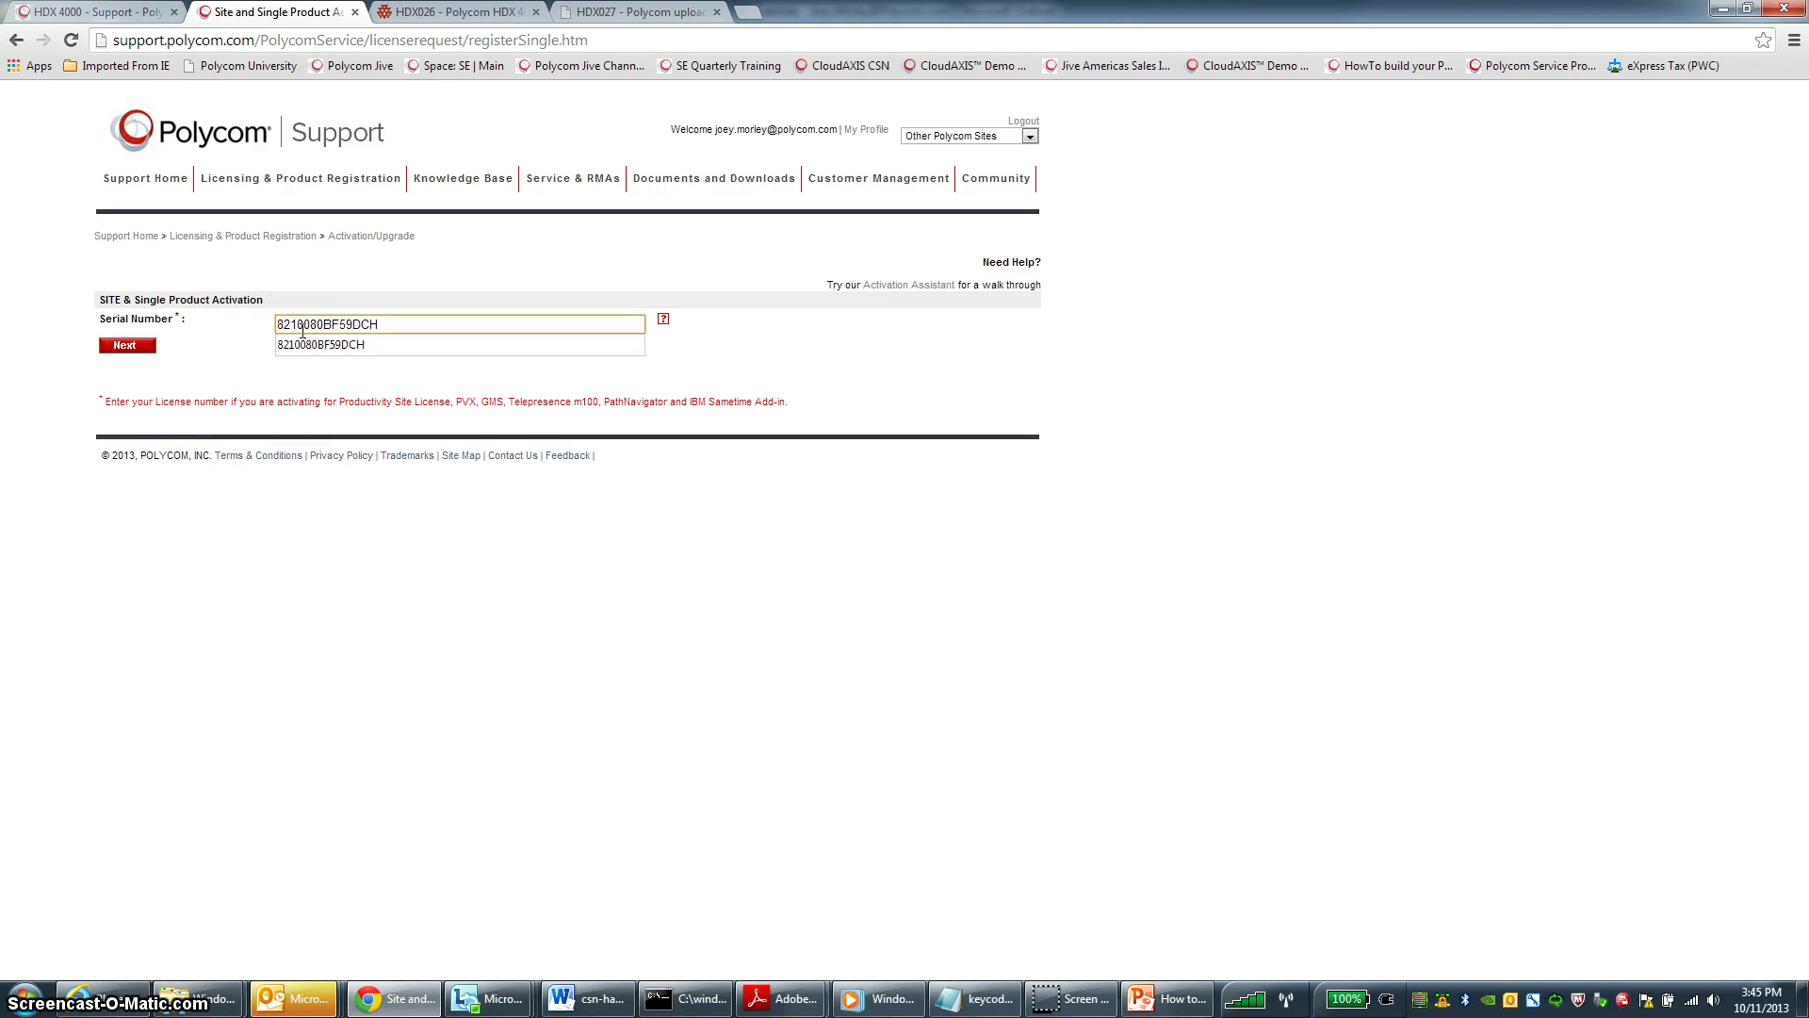
left_click(129, 347)
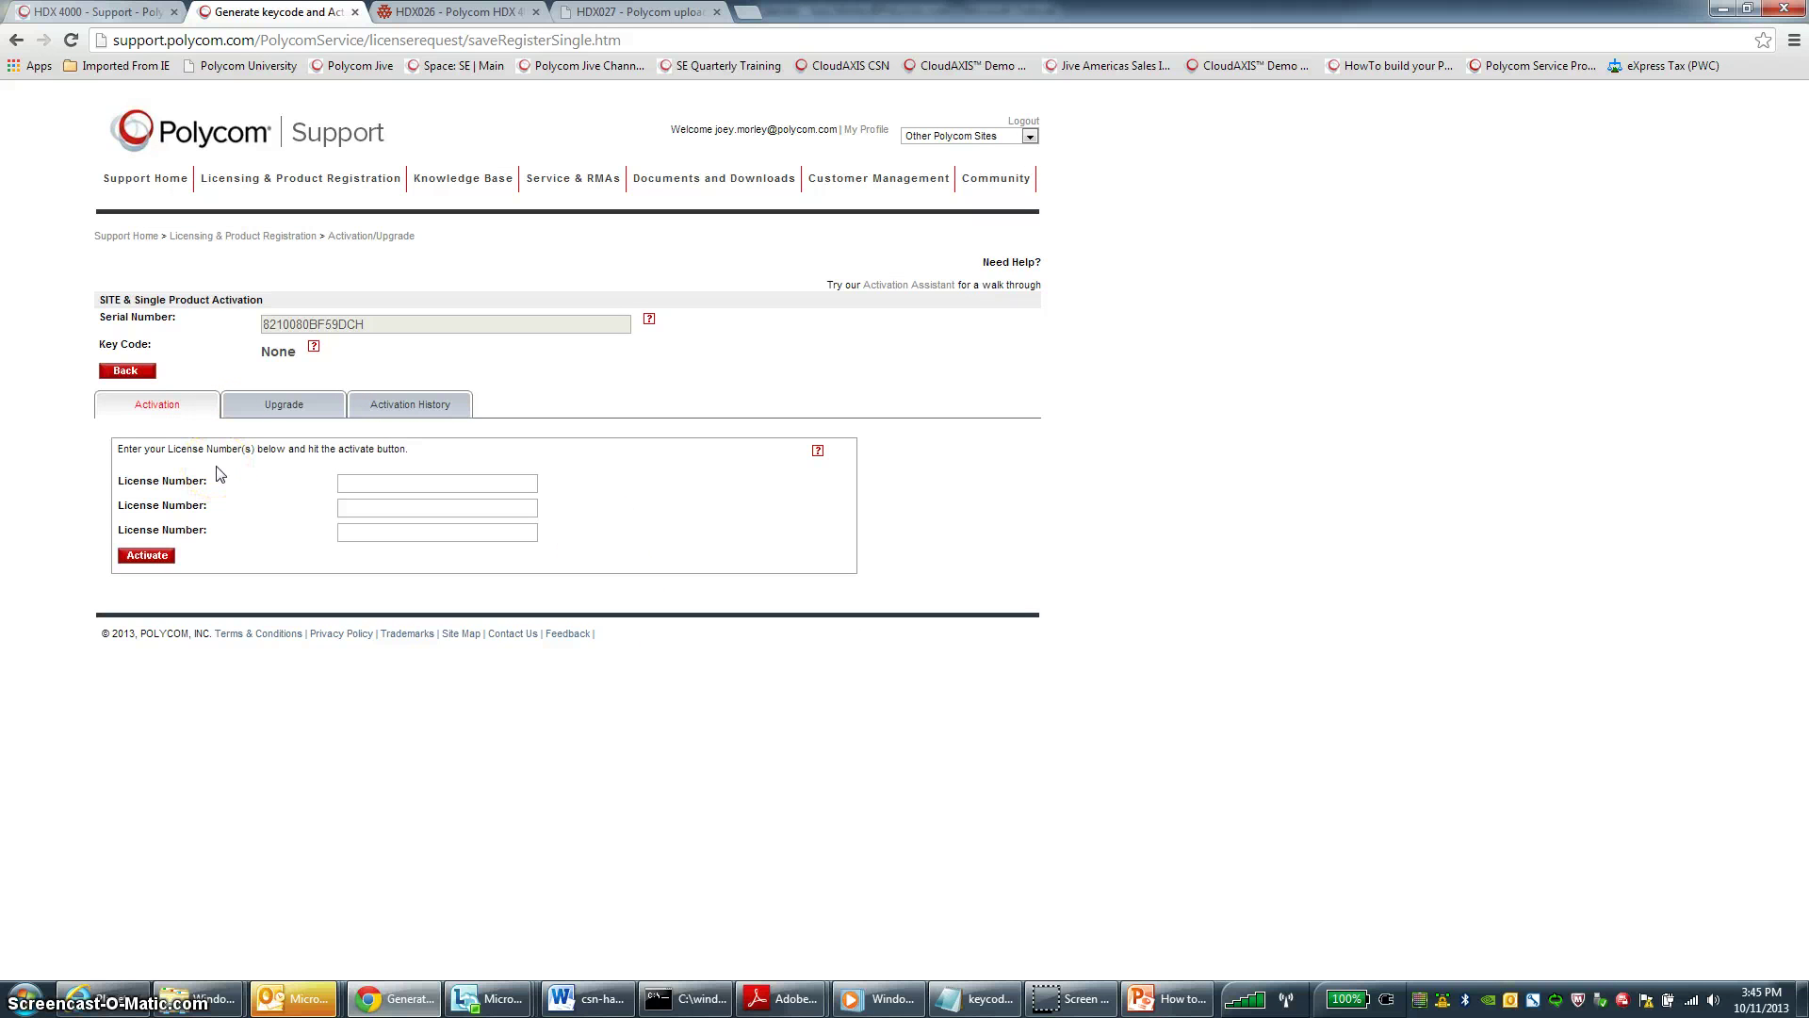
Display the available upgrades for the entered serial number and review the version numbers with their upgrade key codes
left_click(287, 442)
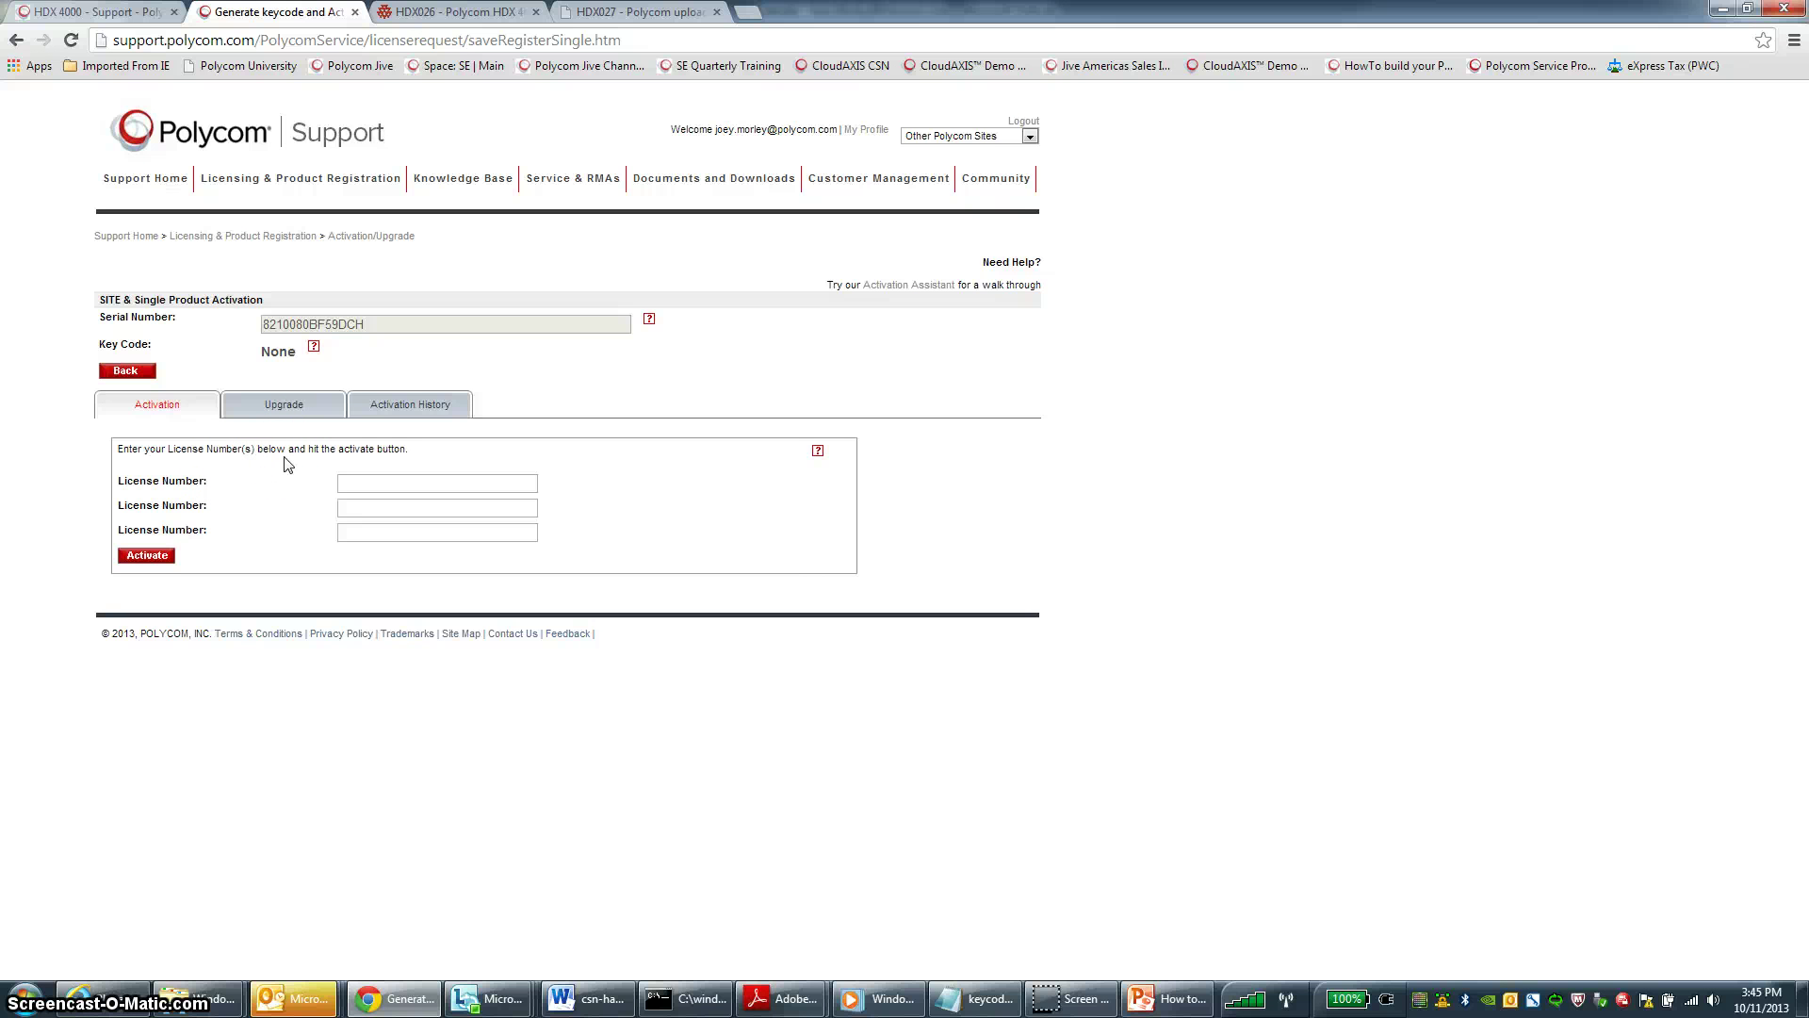
left_click(286, 466)
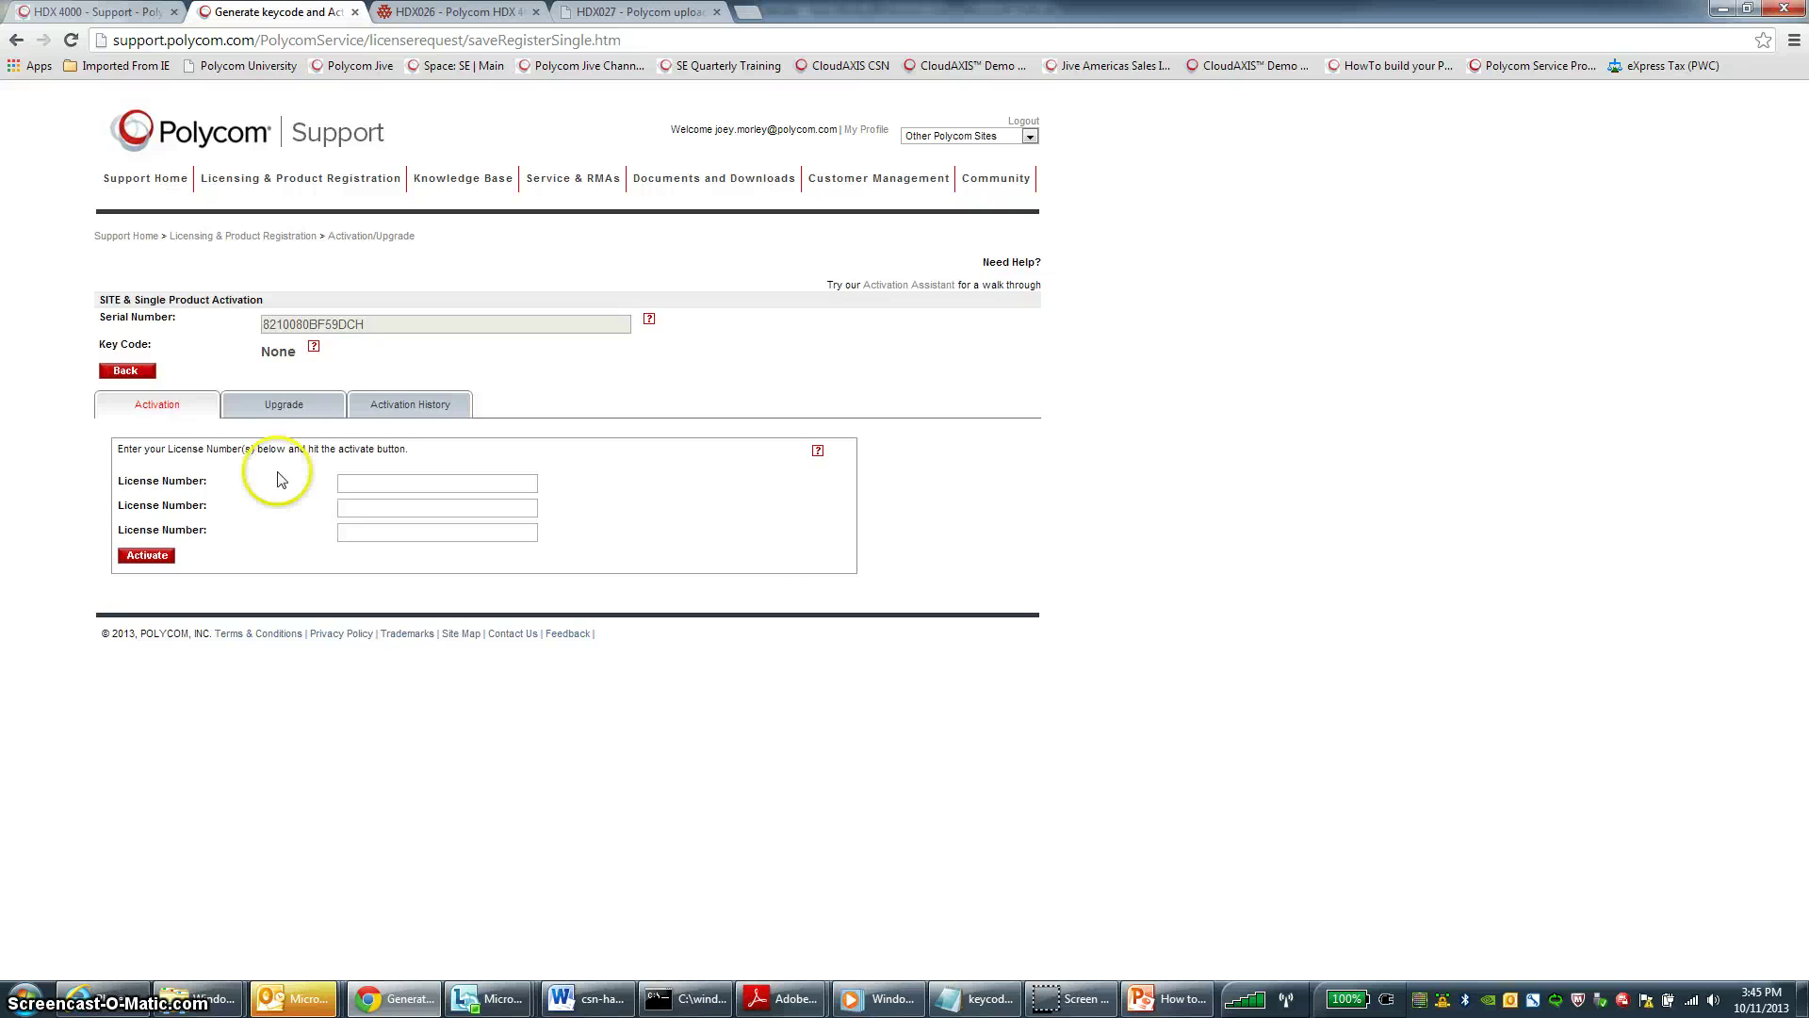
left_click(285, 412)
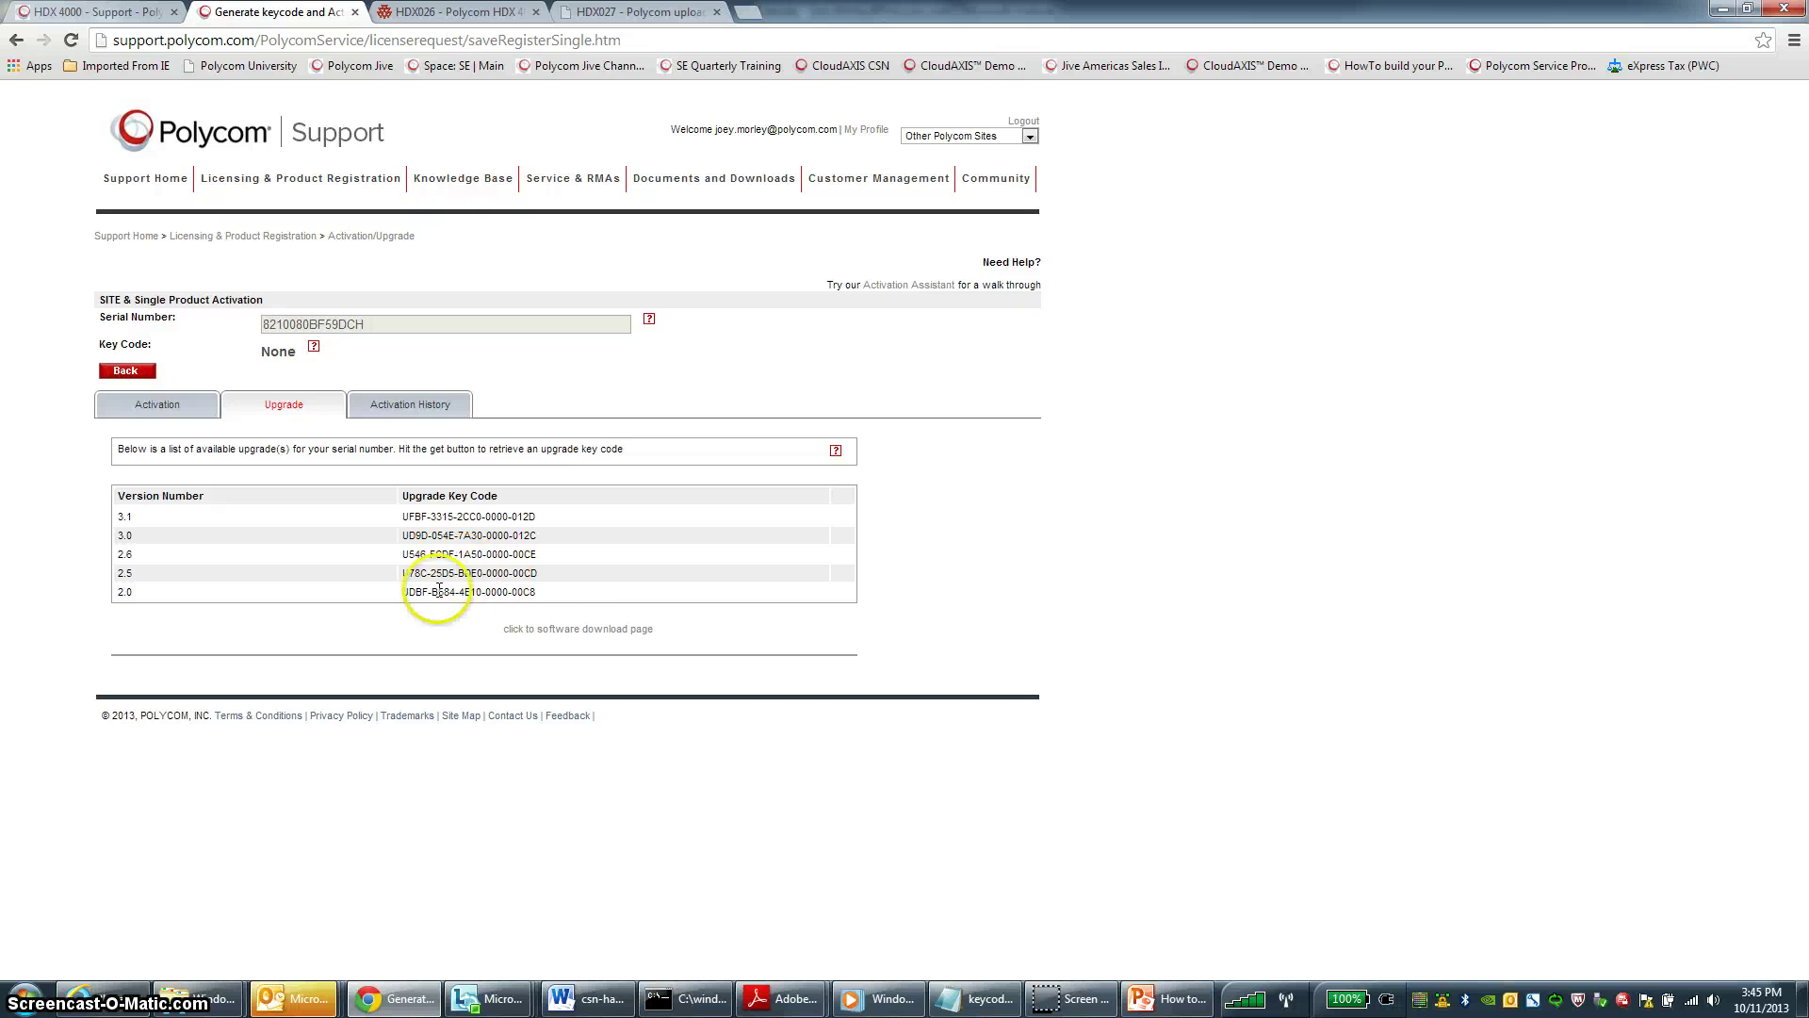
left_click(139, 598)
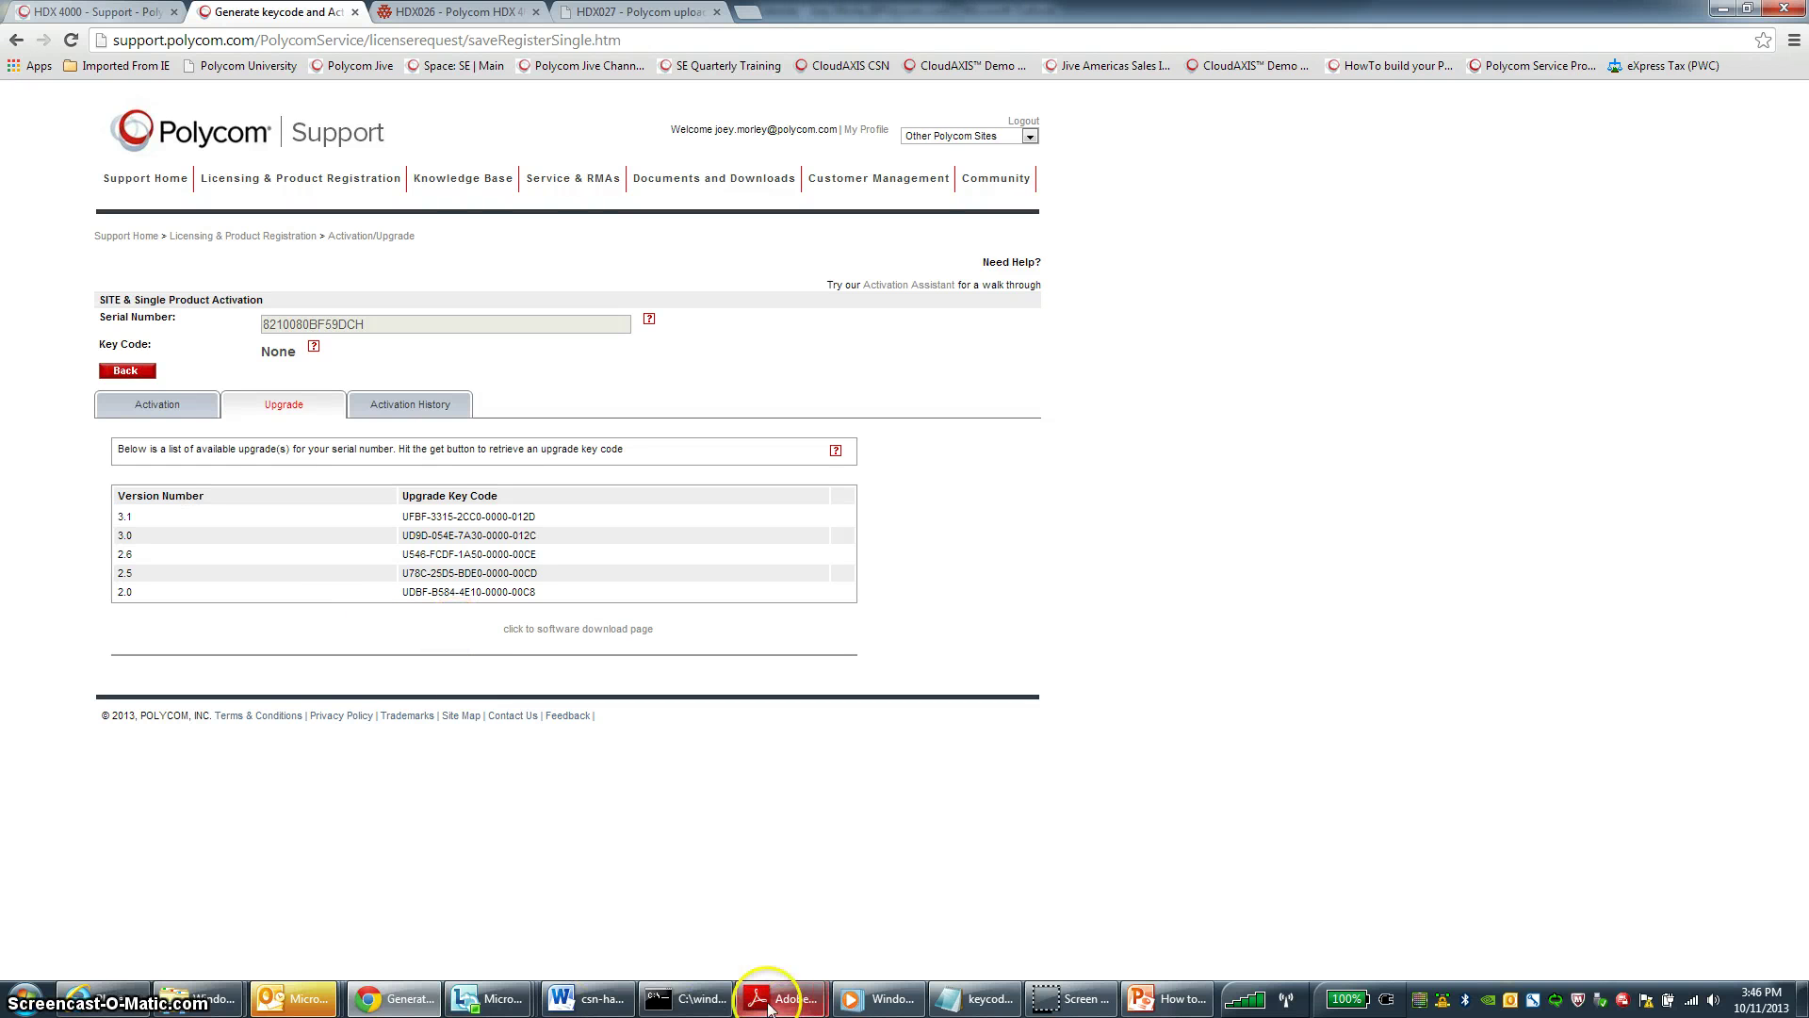
Consult the Adobe Reader guide's step on downloading the software update file, then return to the upgrade key code page
mouse_move(781, 999)
left_click(893, 914)
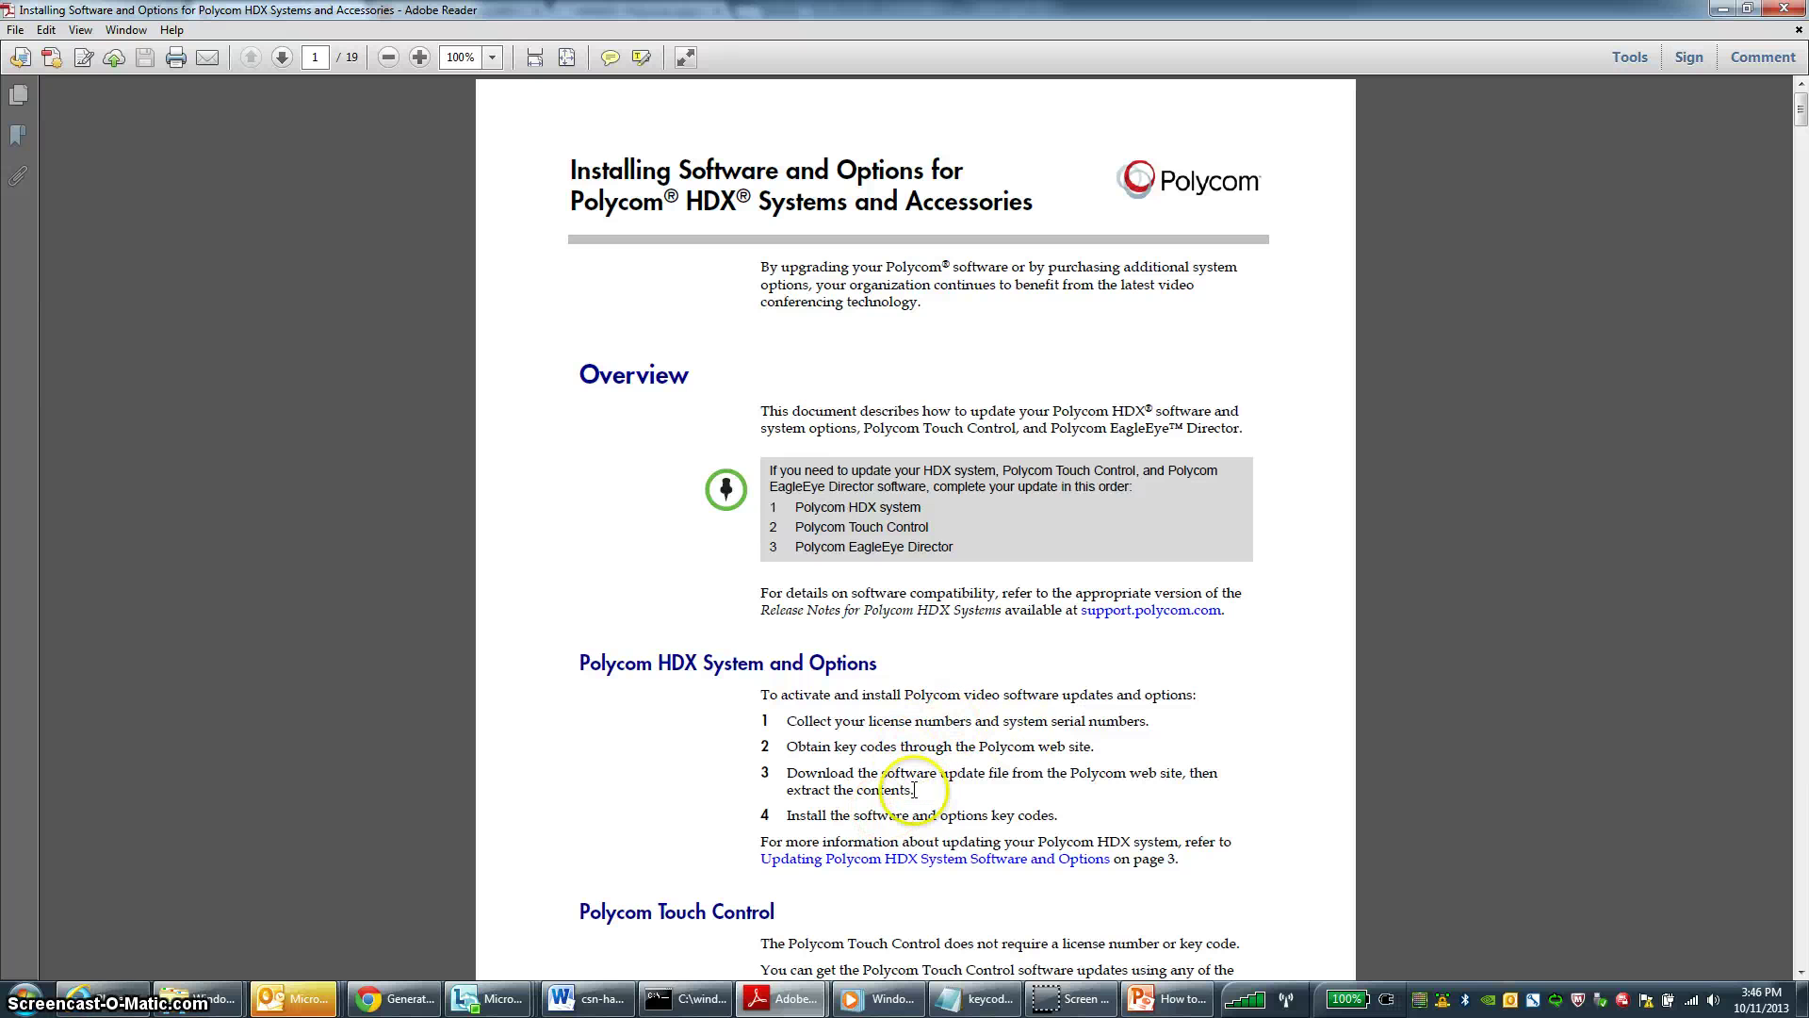
left_click(1721, 9)
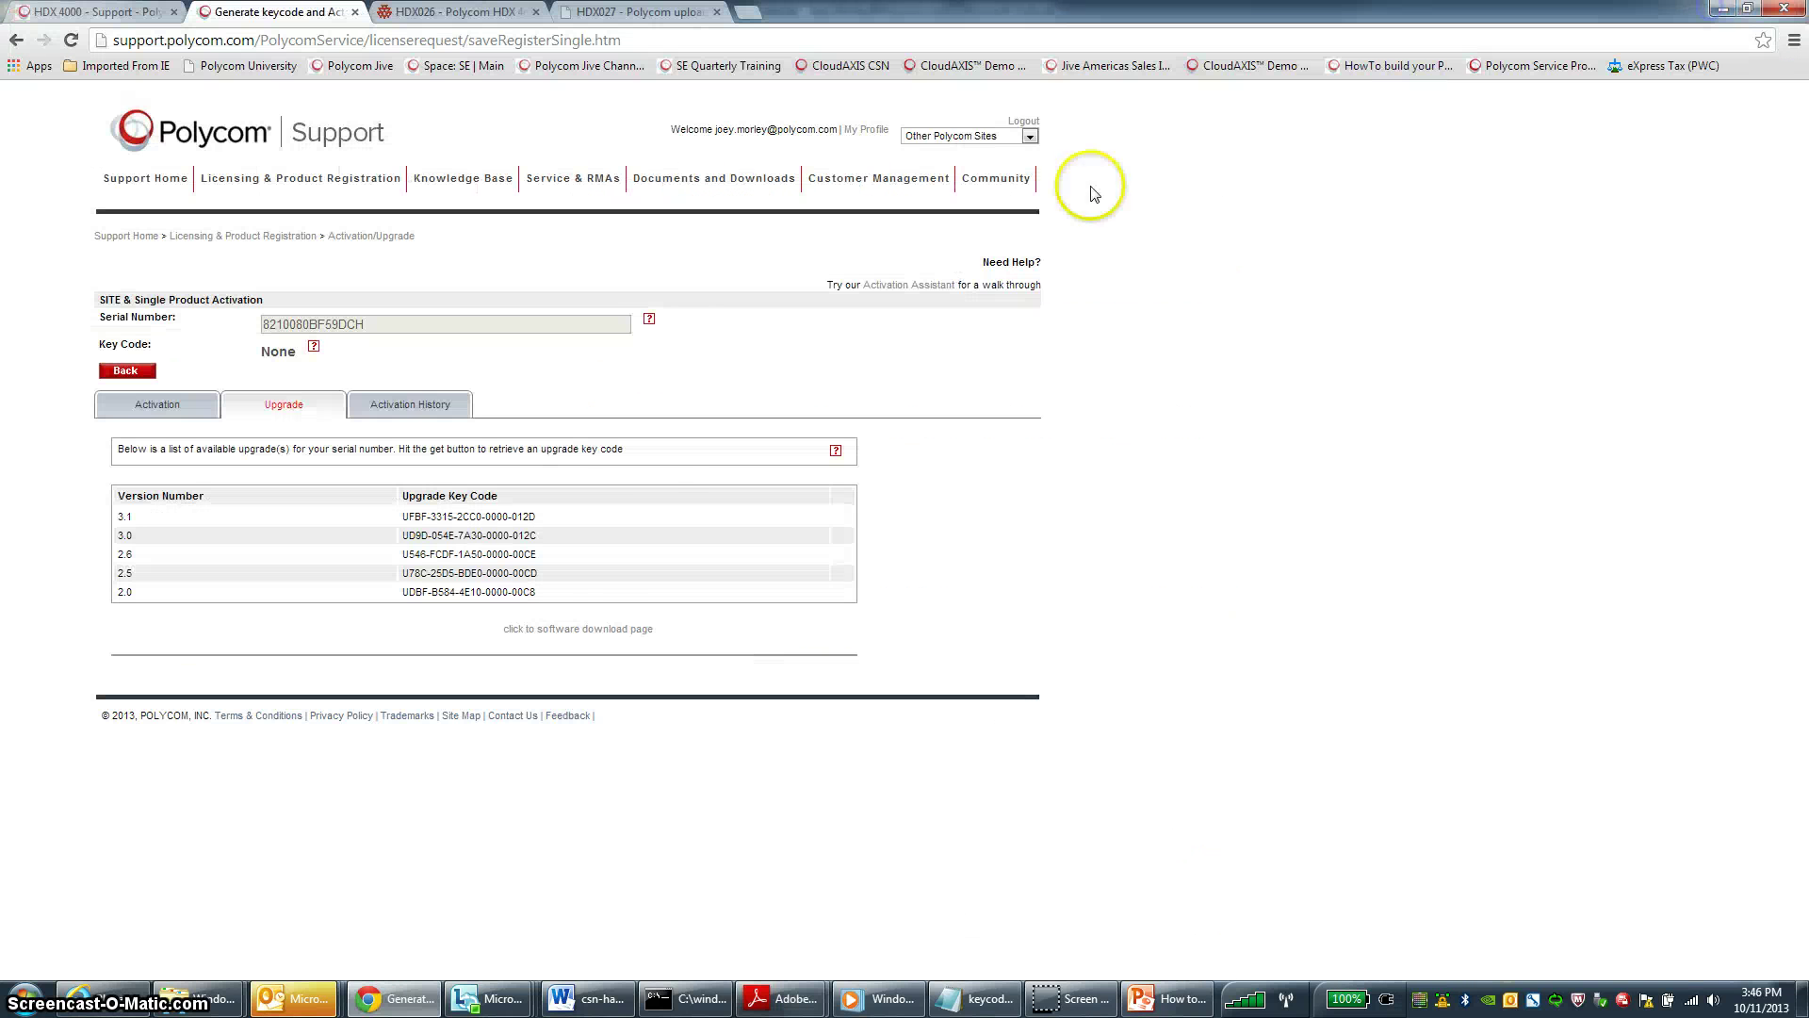
Go to the software download page and open the HDX 4000 support page
left_click(591, 633)
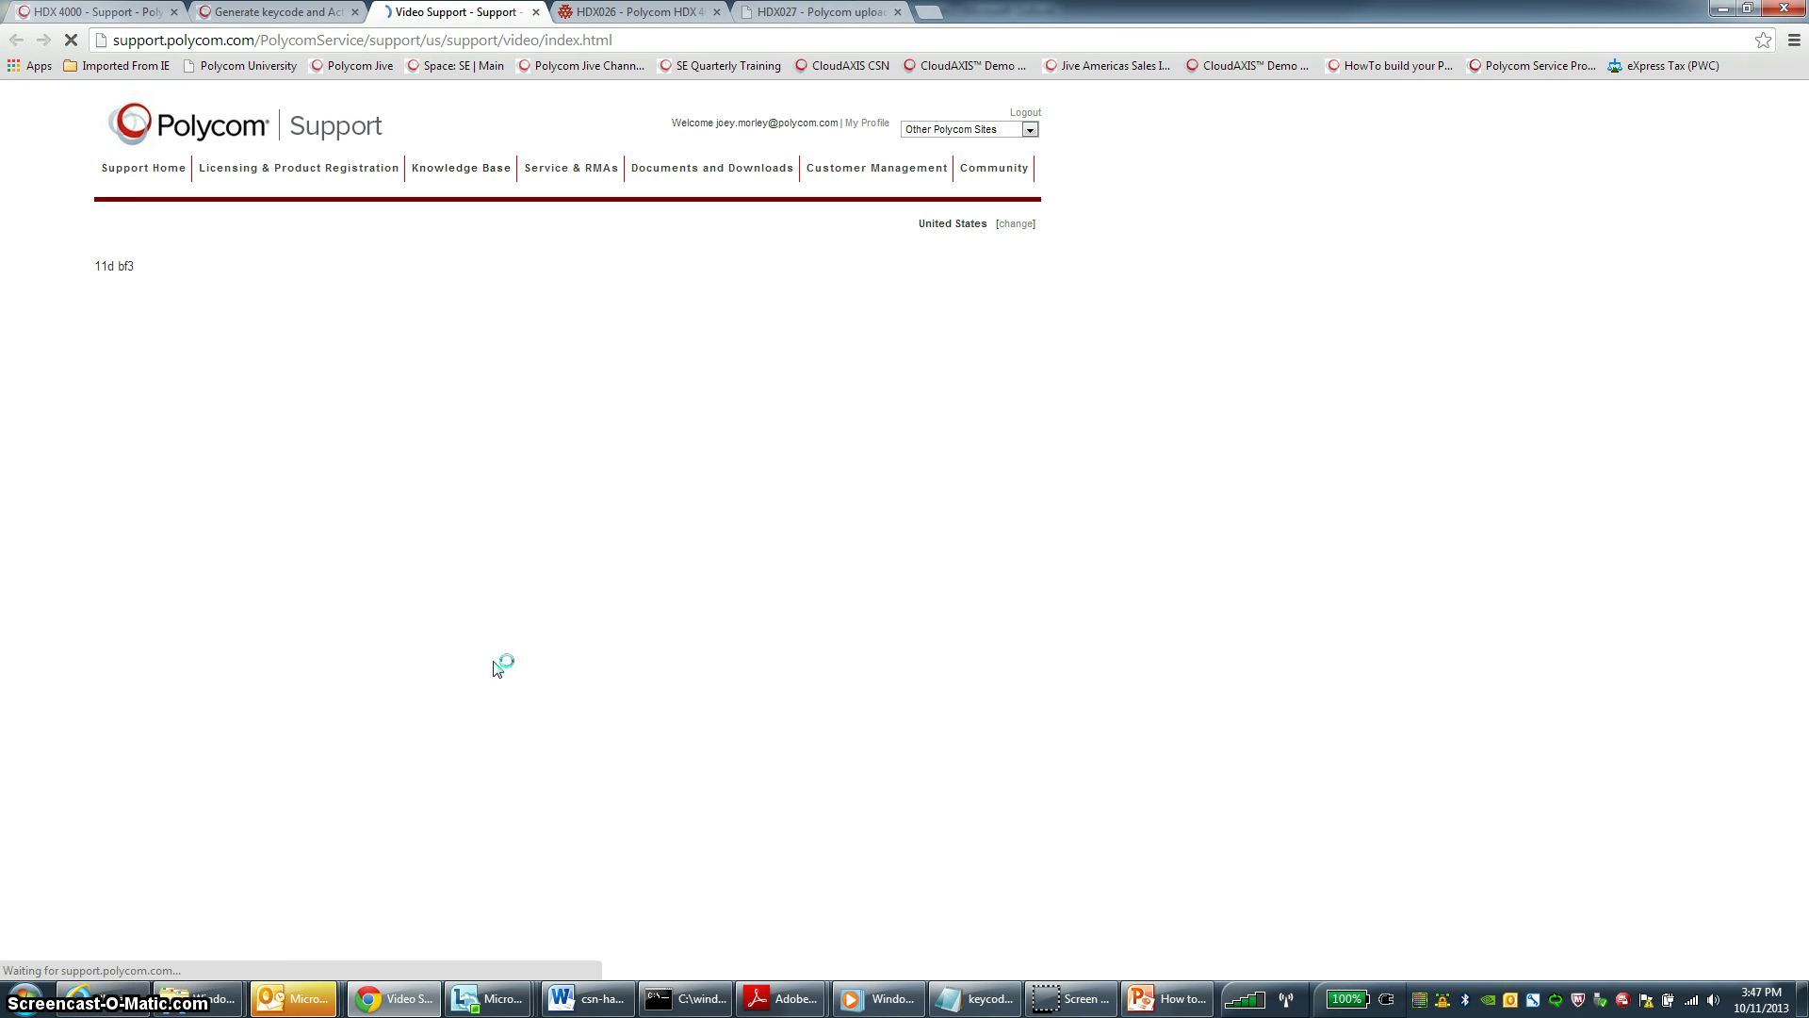
left_click(511, 542)
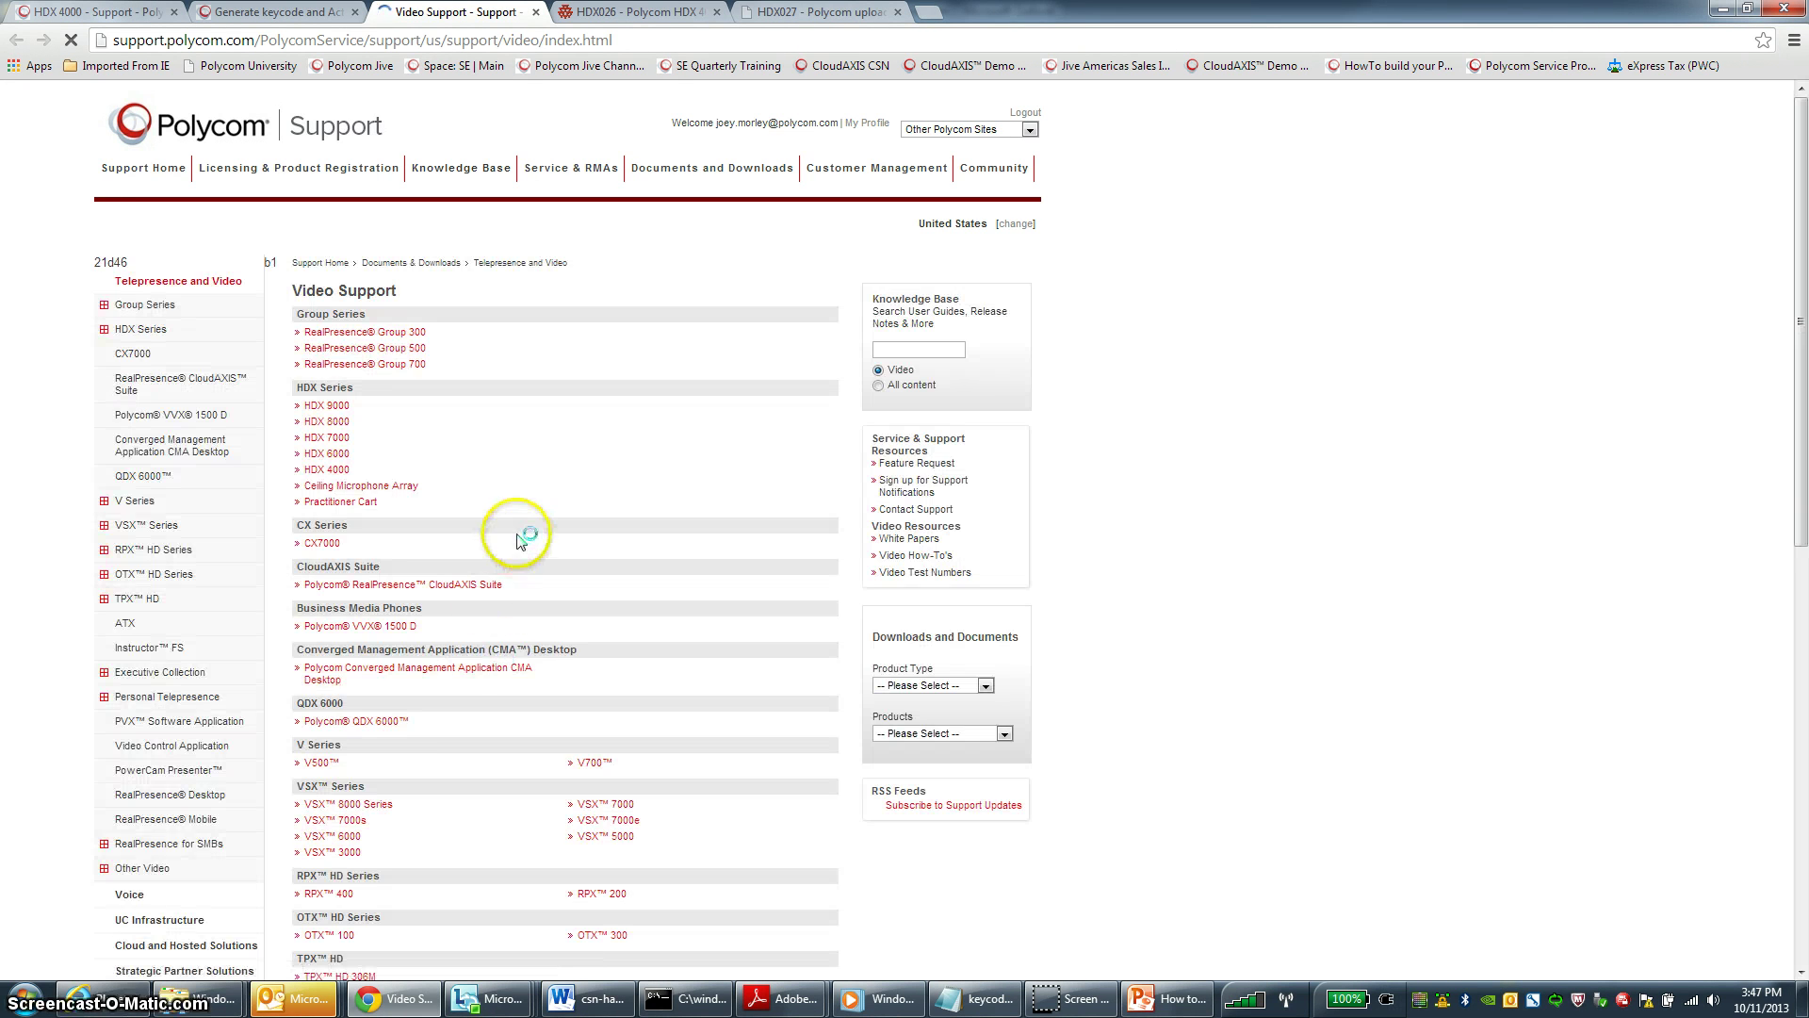
left_click(335, 471)
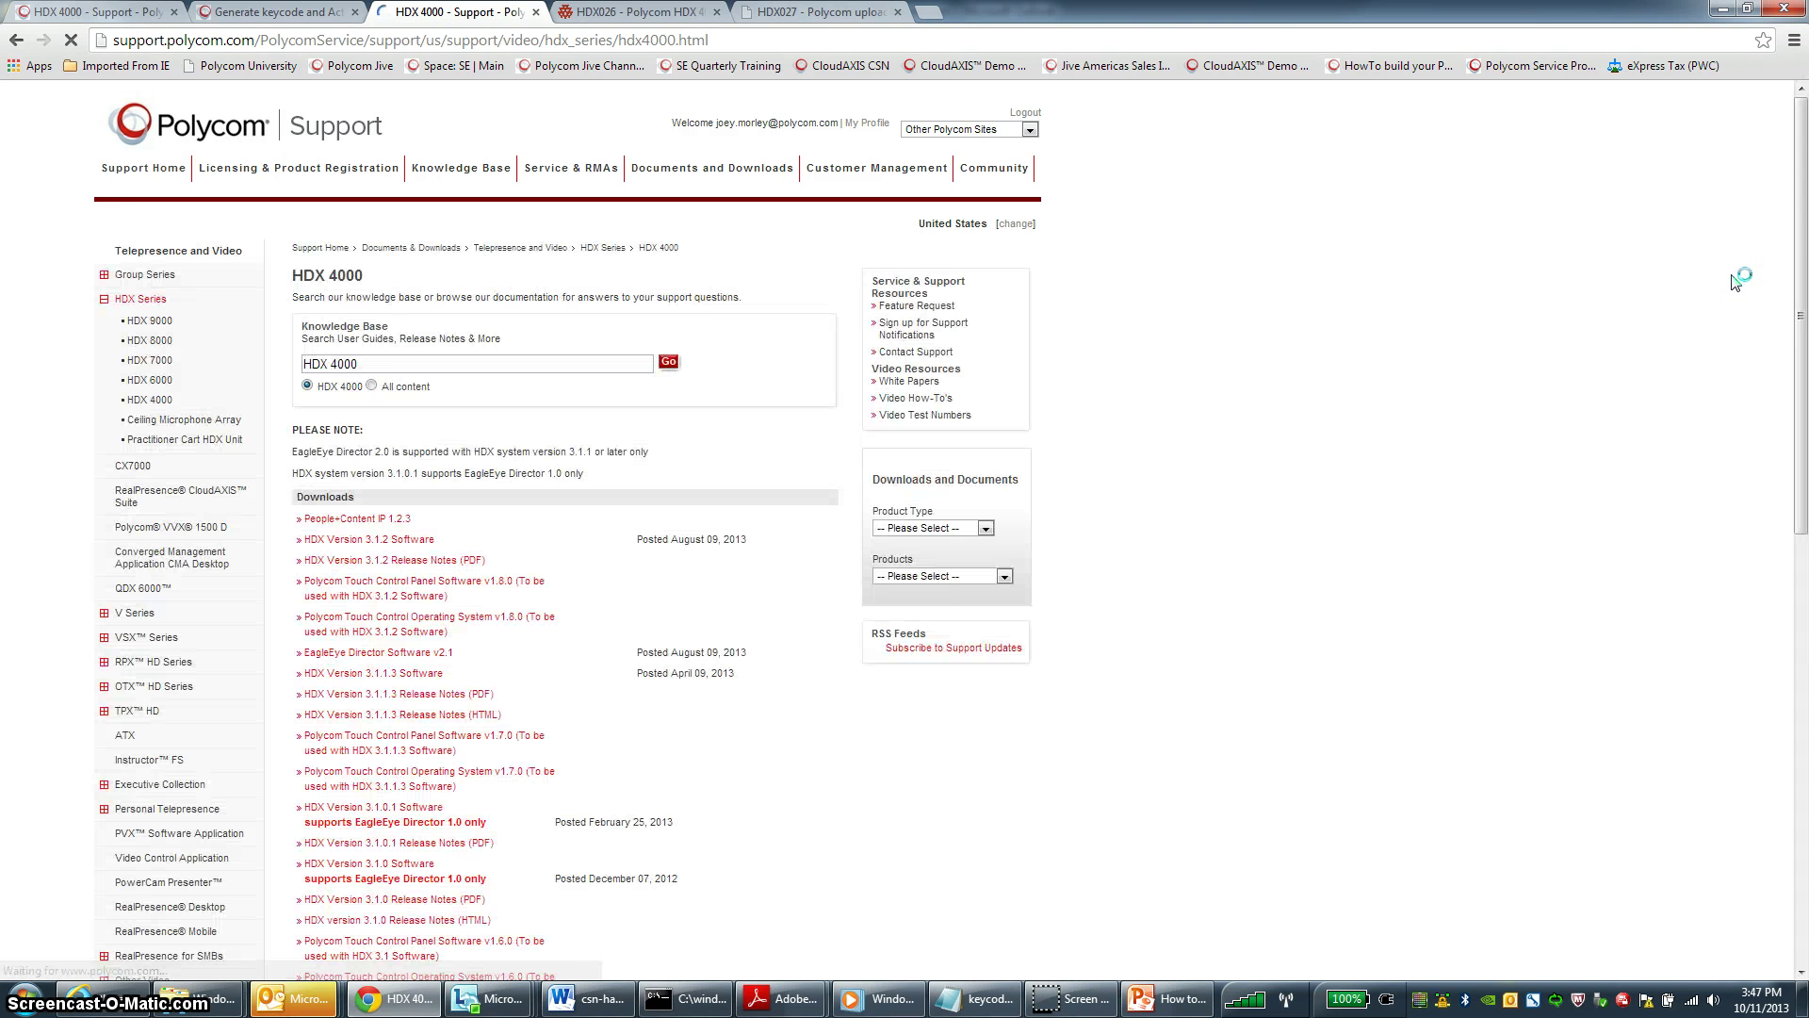
Look through the HDX 4000 software downloads and open the Previous HDX Software page
left_click(1780, 252)
left_click_drag(1802, 250, 1802, 400)
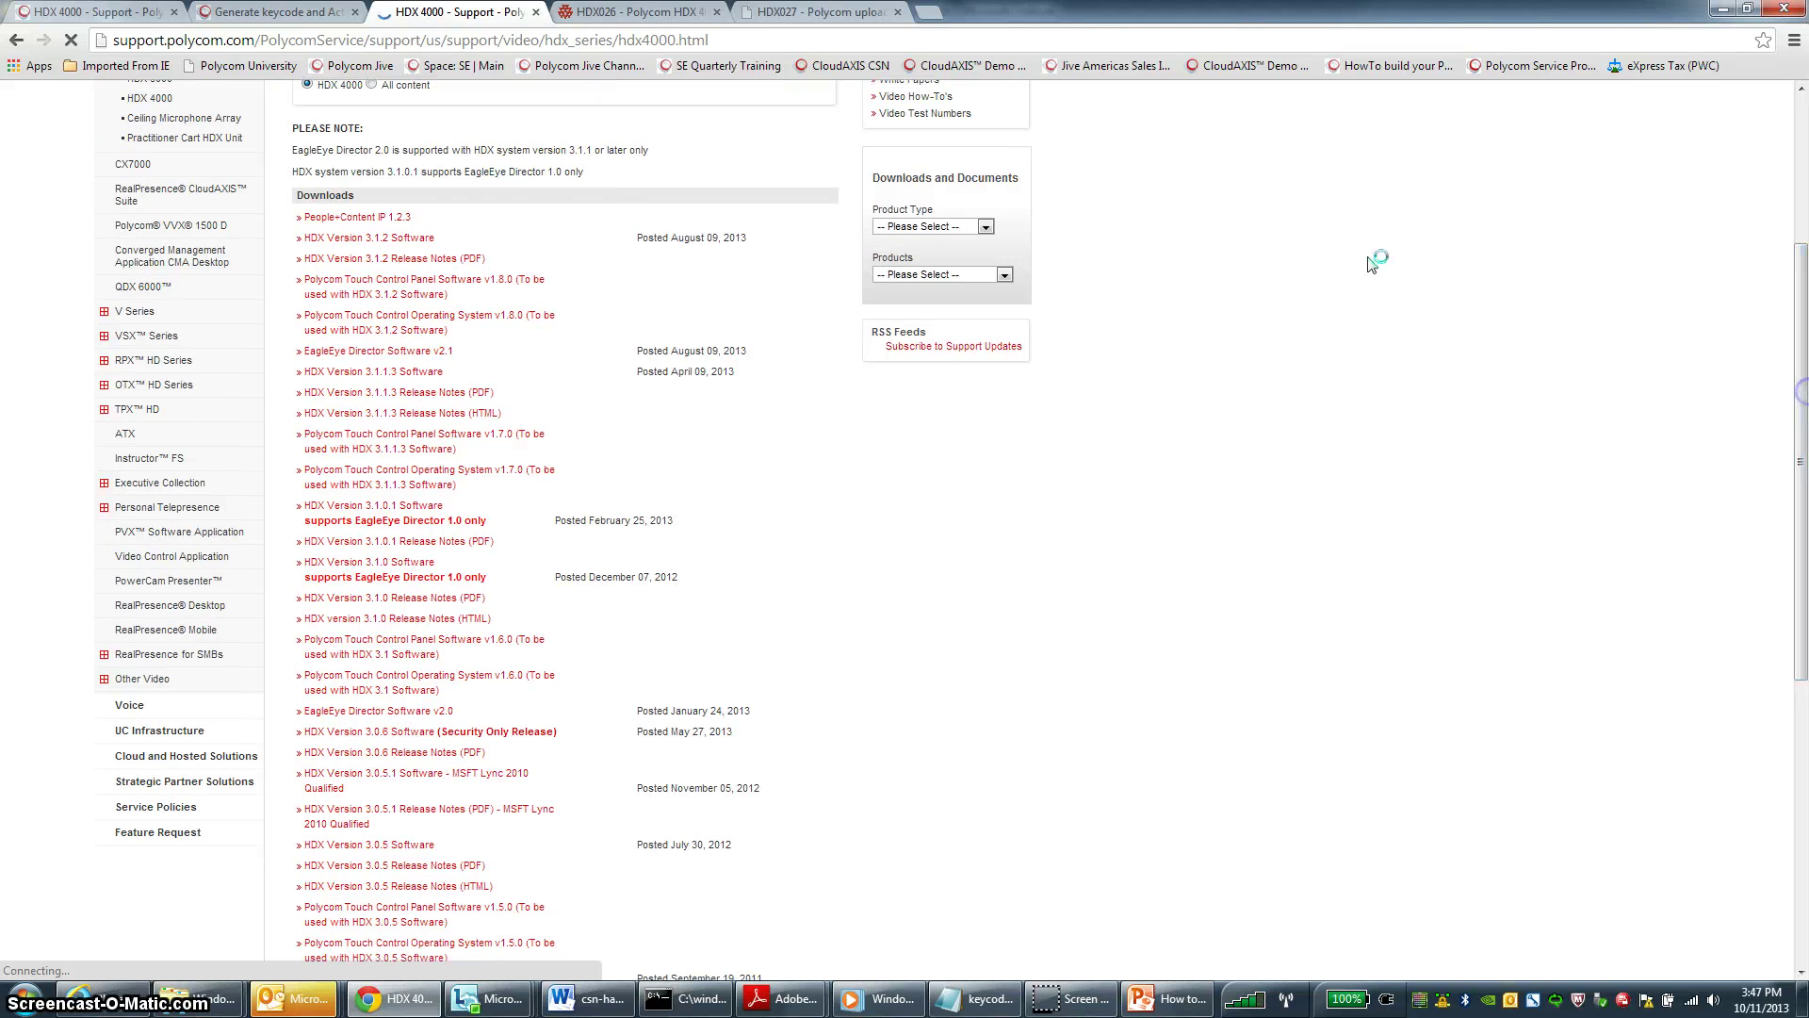
left_click(585, 239)
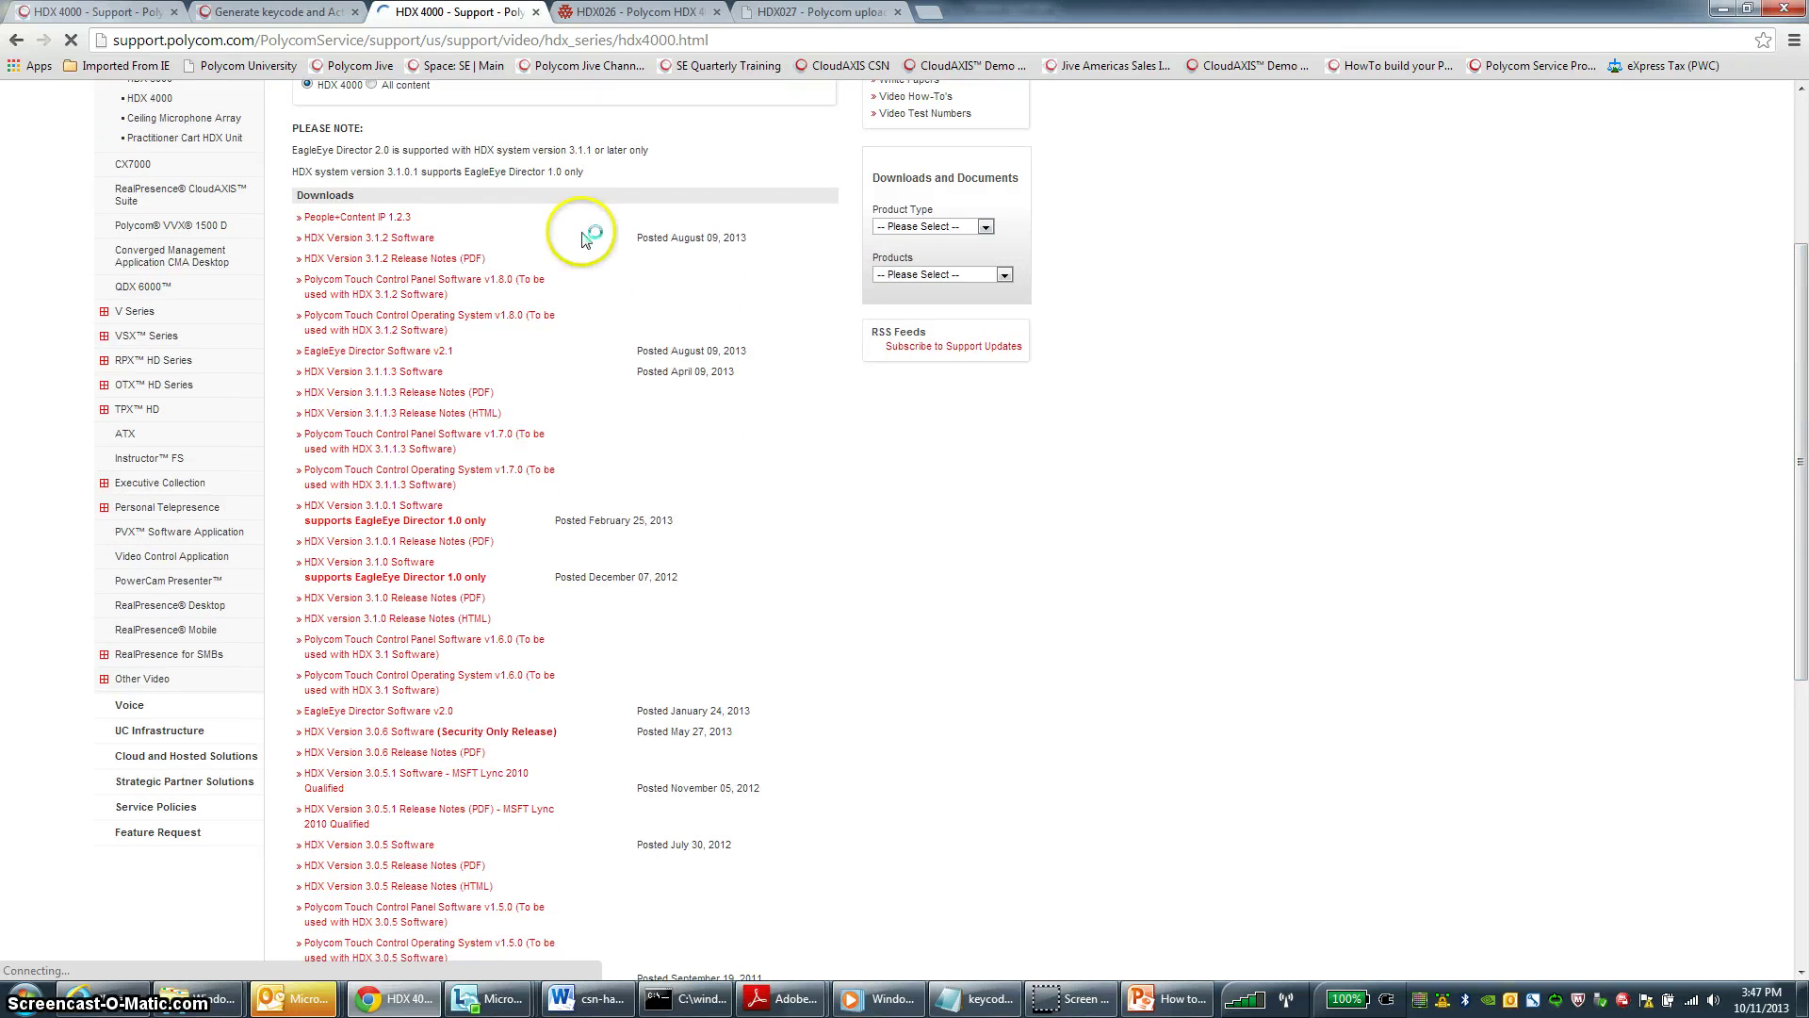
left_click(359, 247)
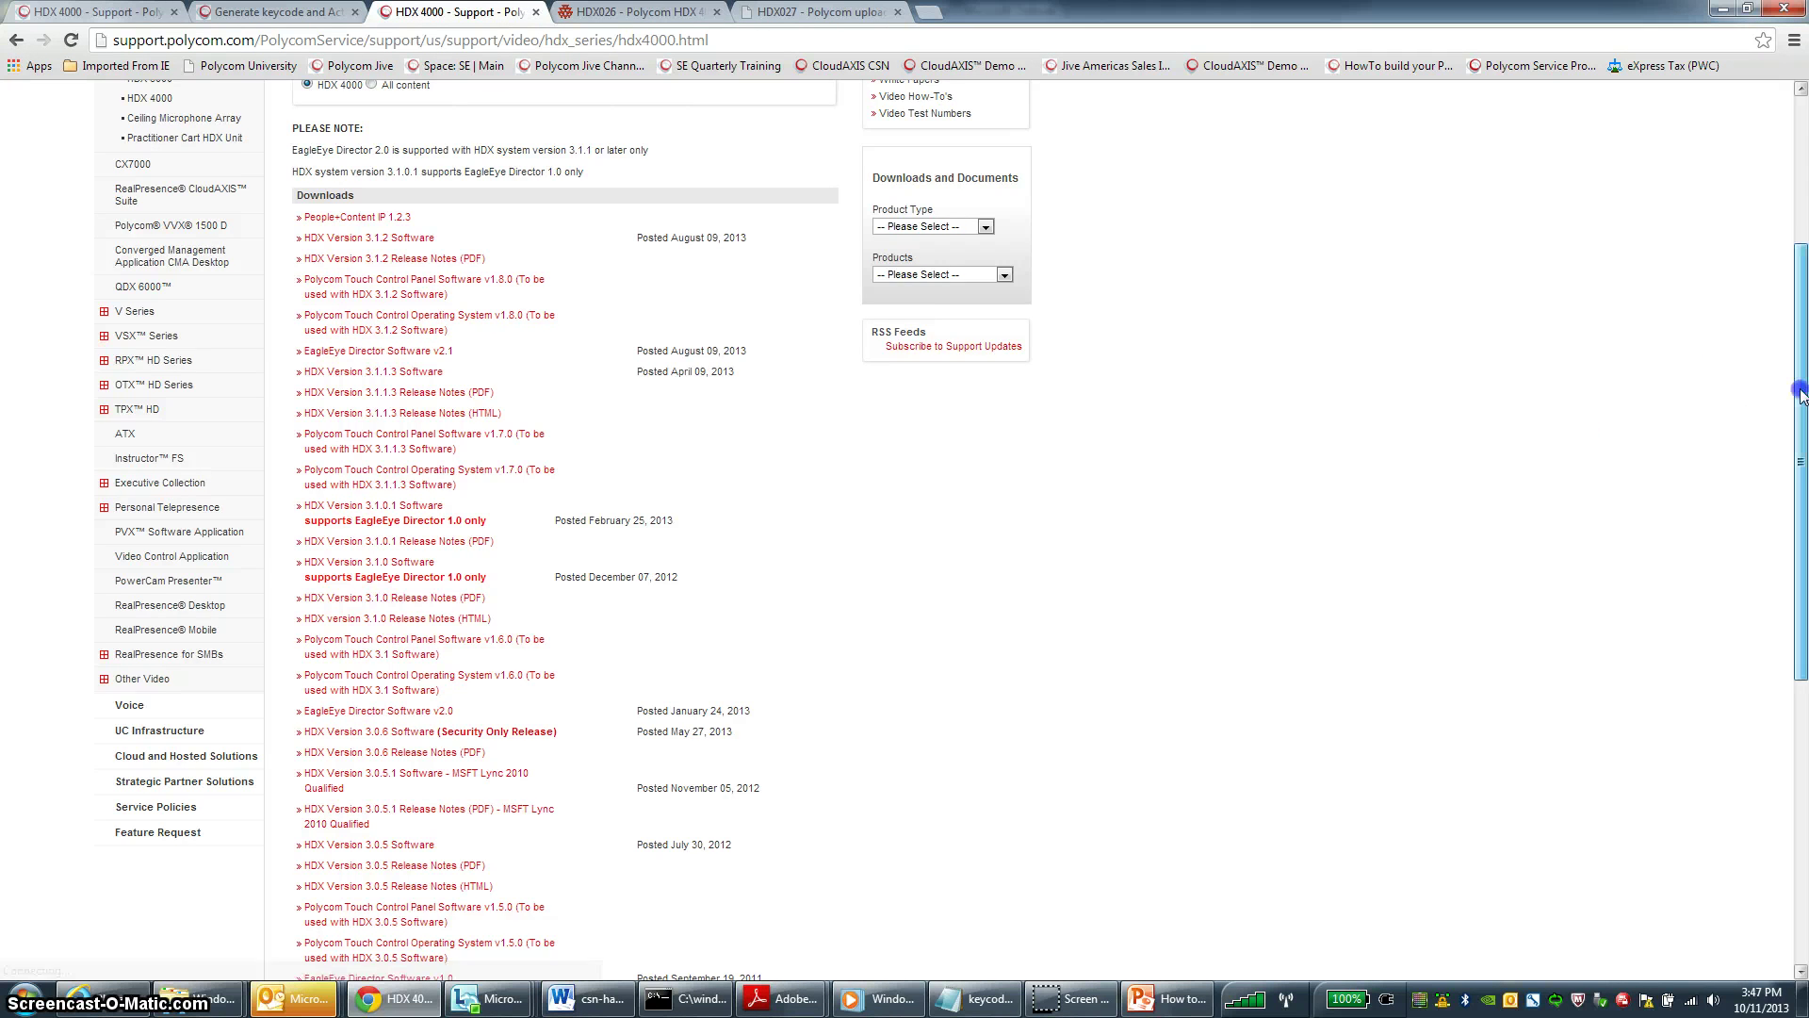
left_click_drag(1794, 384, 1802, 552)
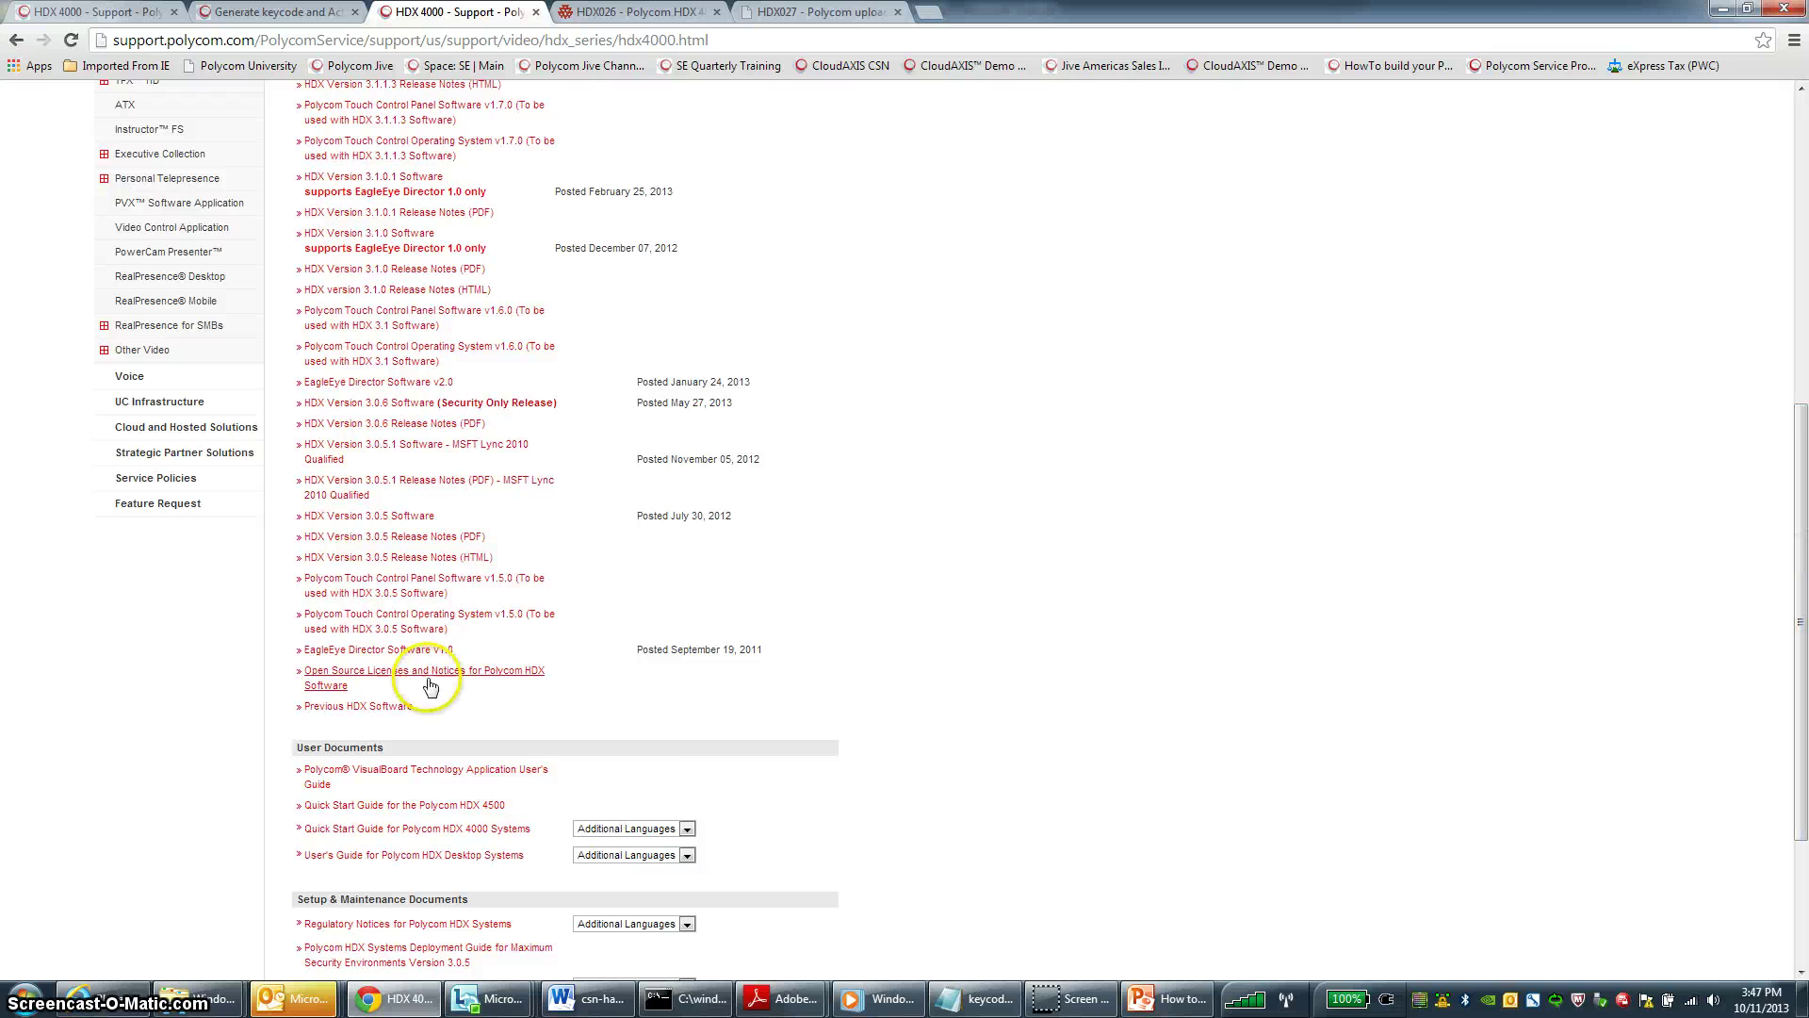
left_click(387, 709)
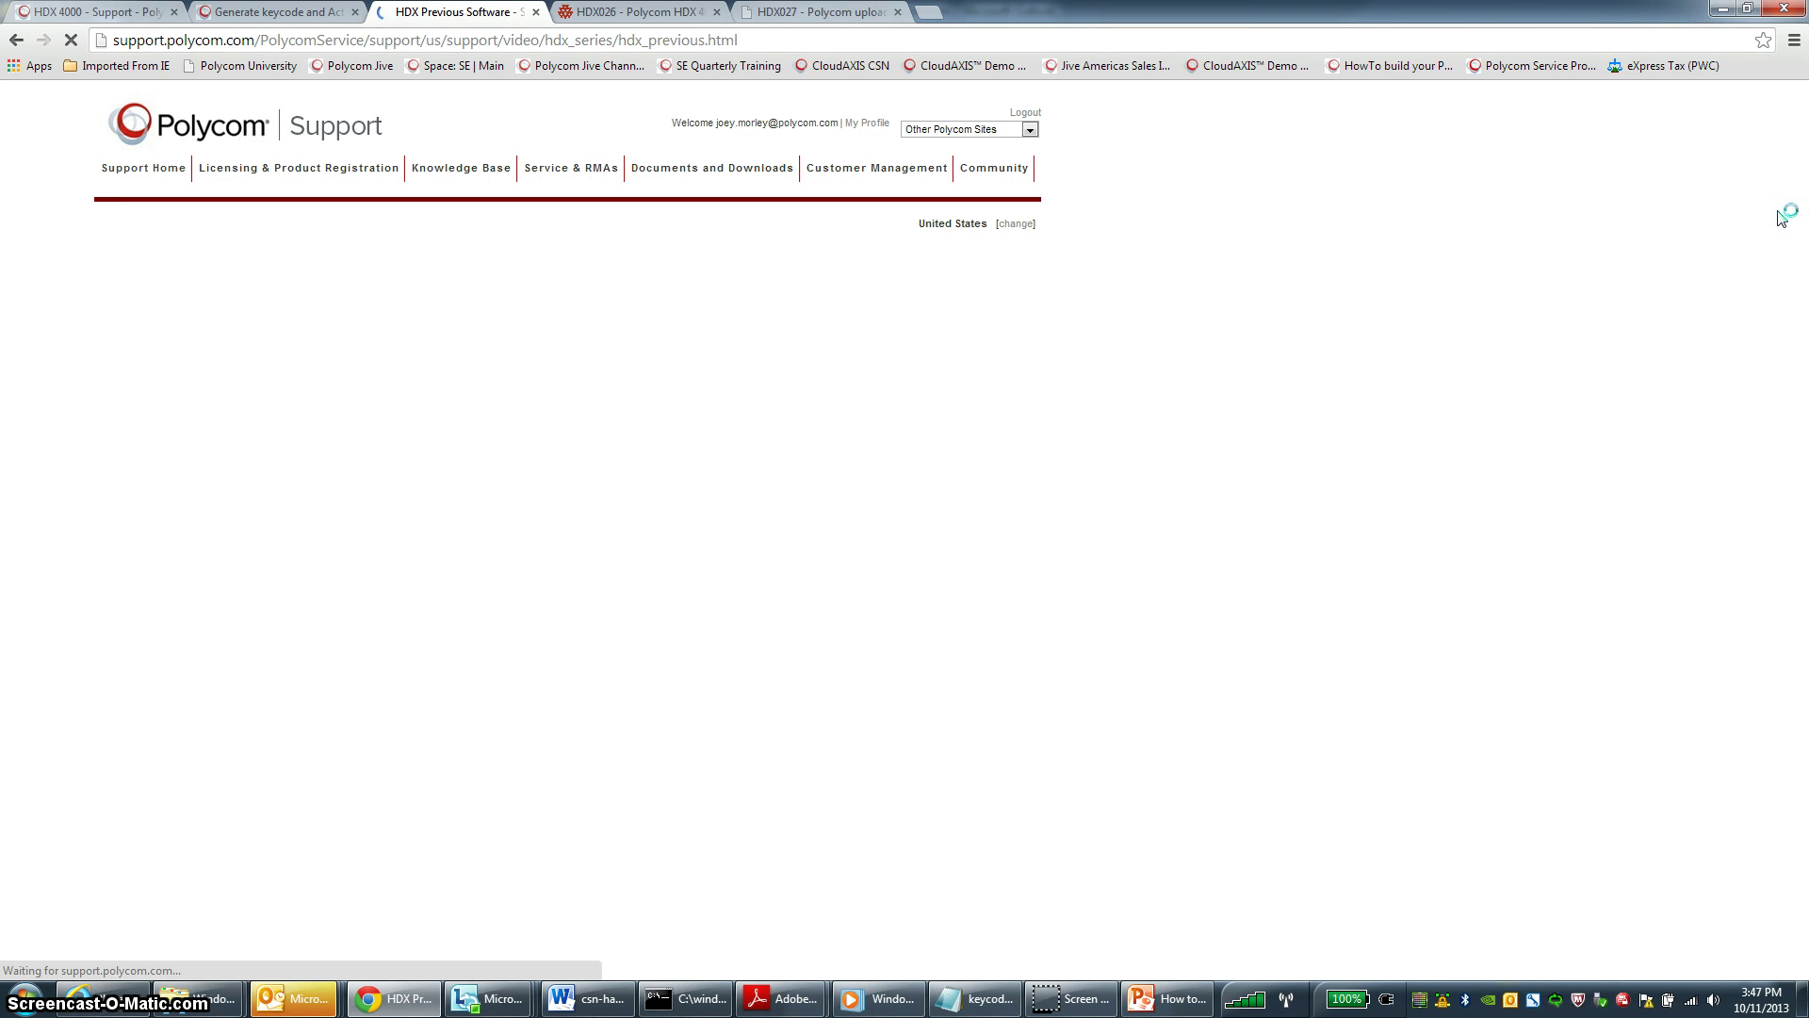
Look through the list of previous HDX releases for the HDX Version 2.5.0.2 Software download
left_click_drag(1802, 198, 1802, 768)
left_click(1040, 687)
left_click(644, 809)
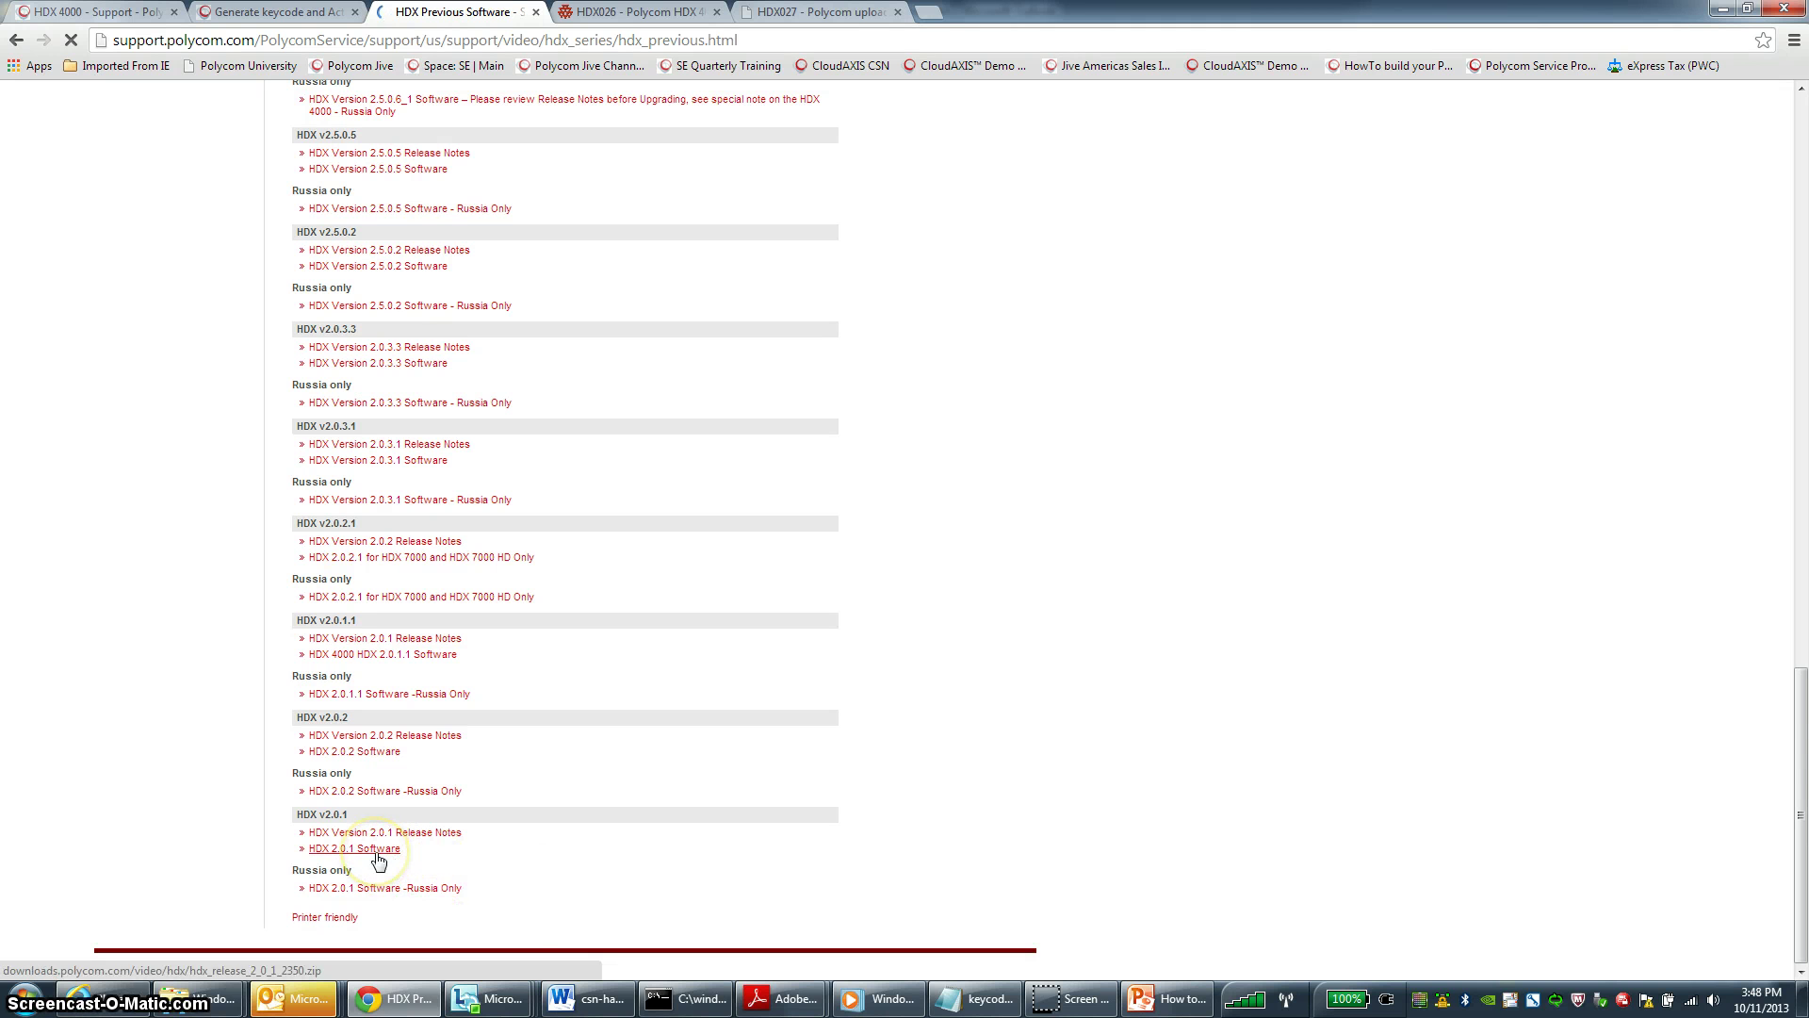
left_click(425, 270)
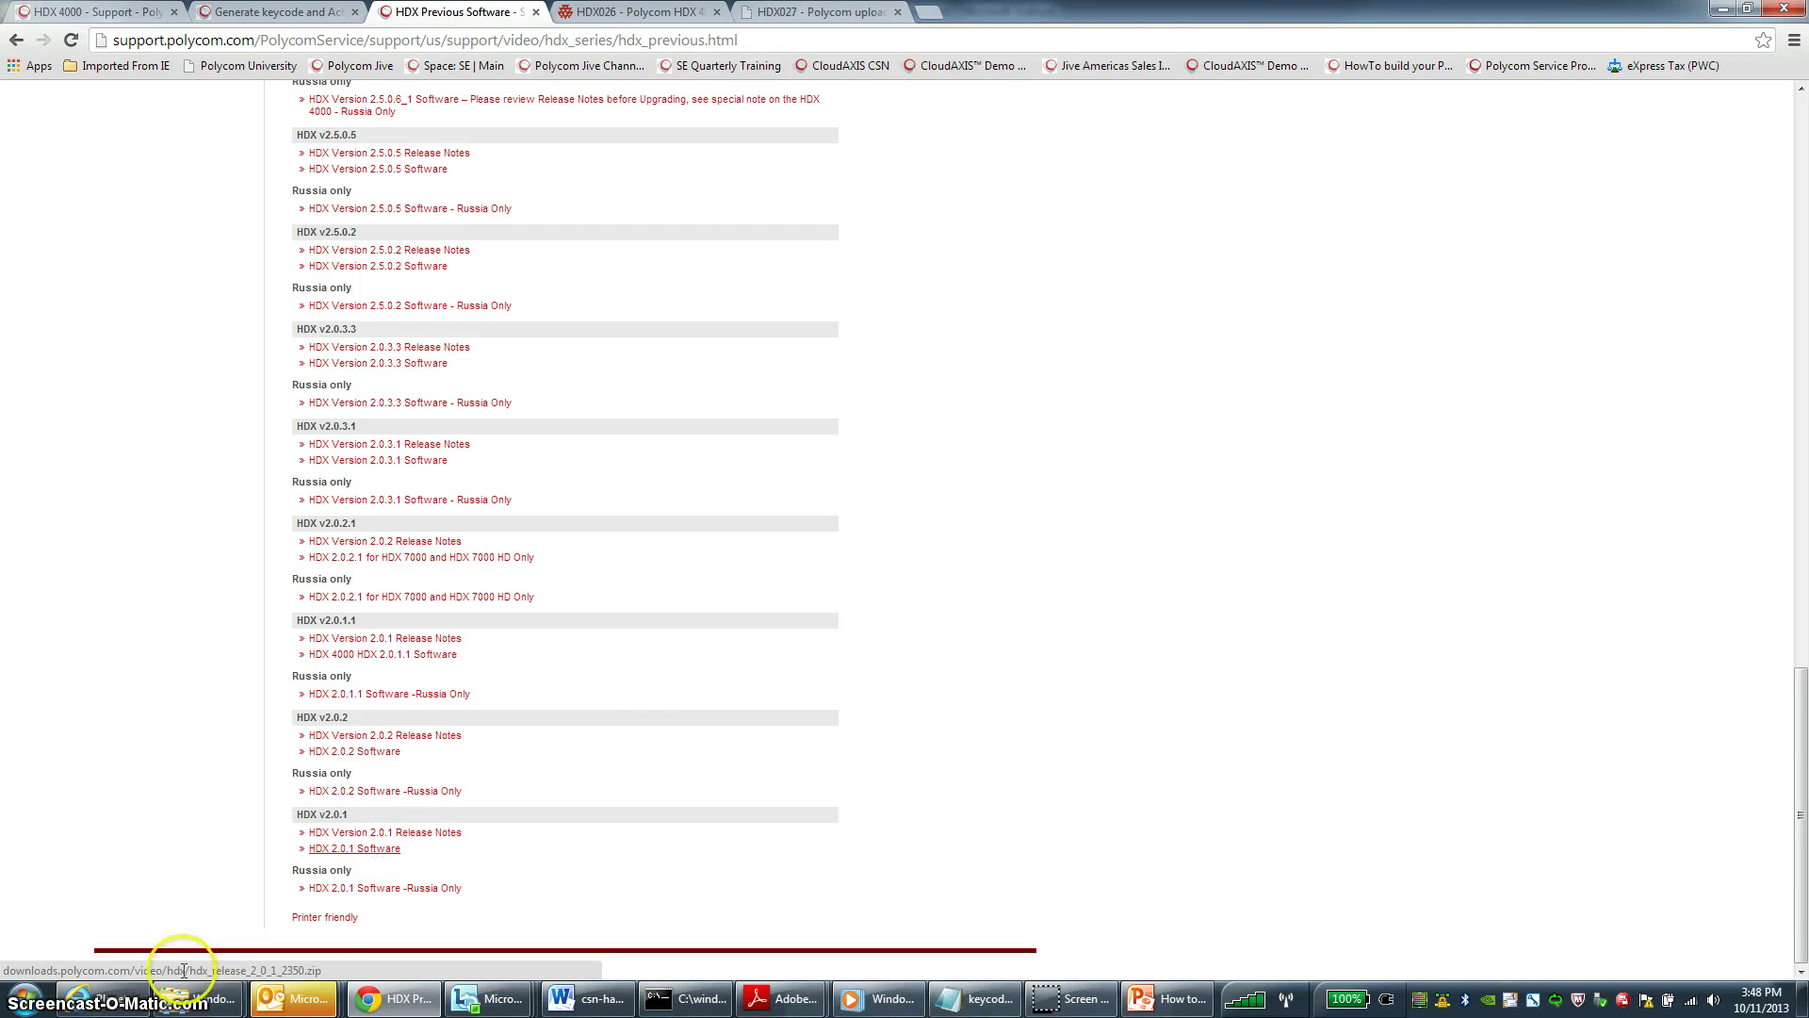
Switch to the Downloads folder, view the 7-Zip extraction options for polycom-hdx-release-2_5_0_2-3395, and select the polycom-hdx-release-2.5.0.2-3395.pup file
mouse_move(193, 997)
left_click(300, 896)
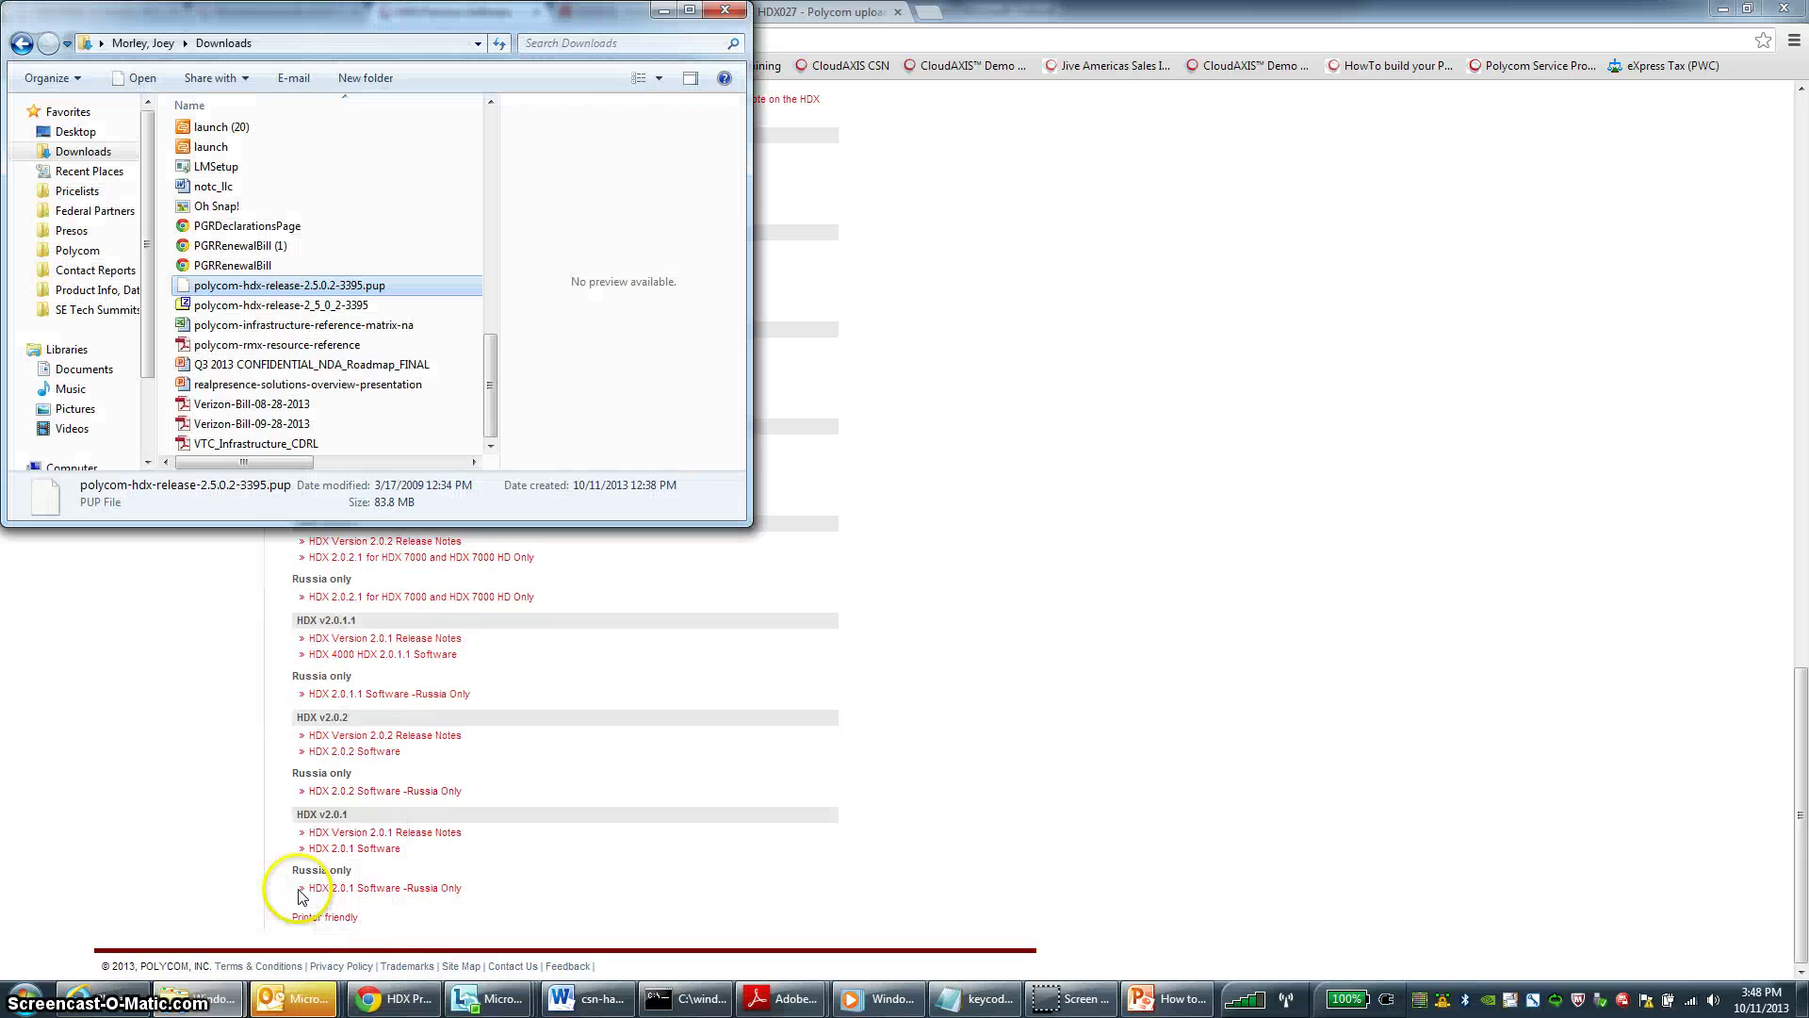
right_click(239, 315)
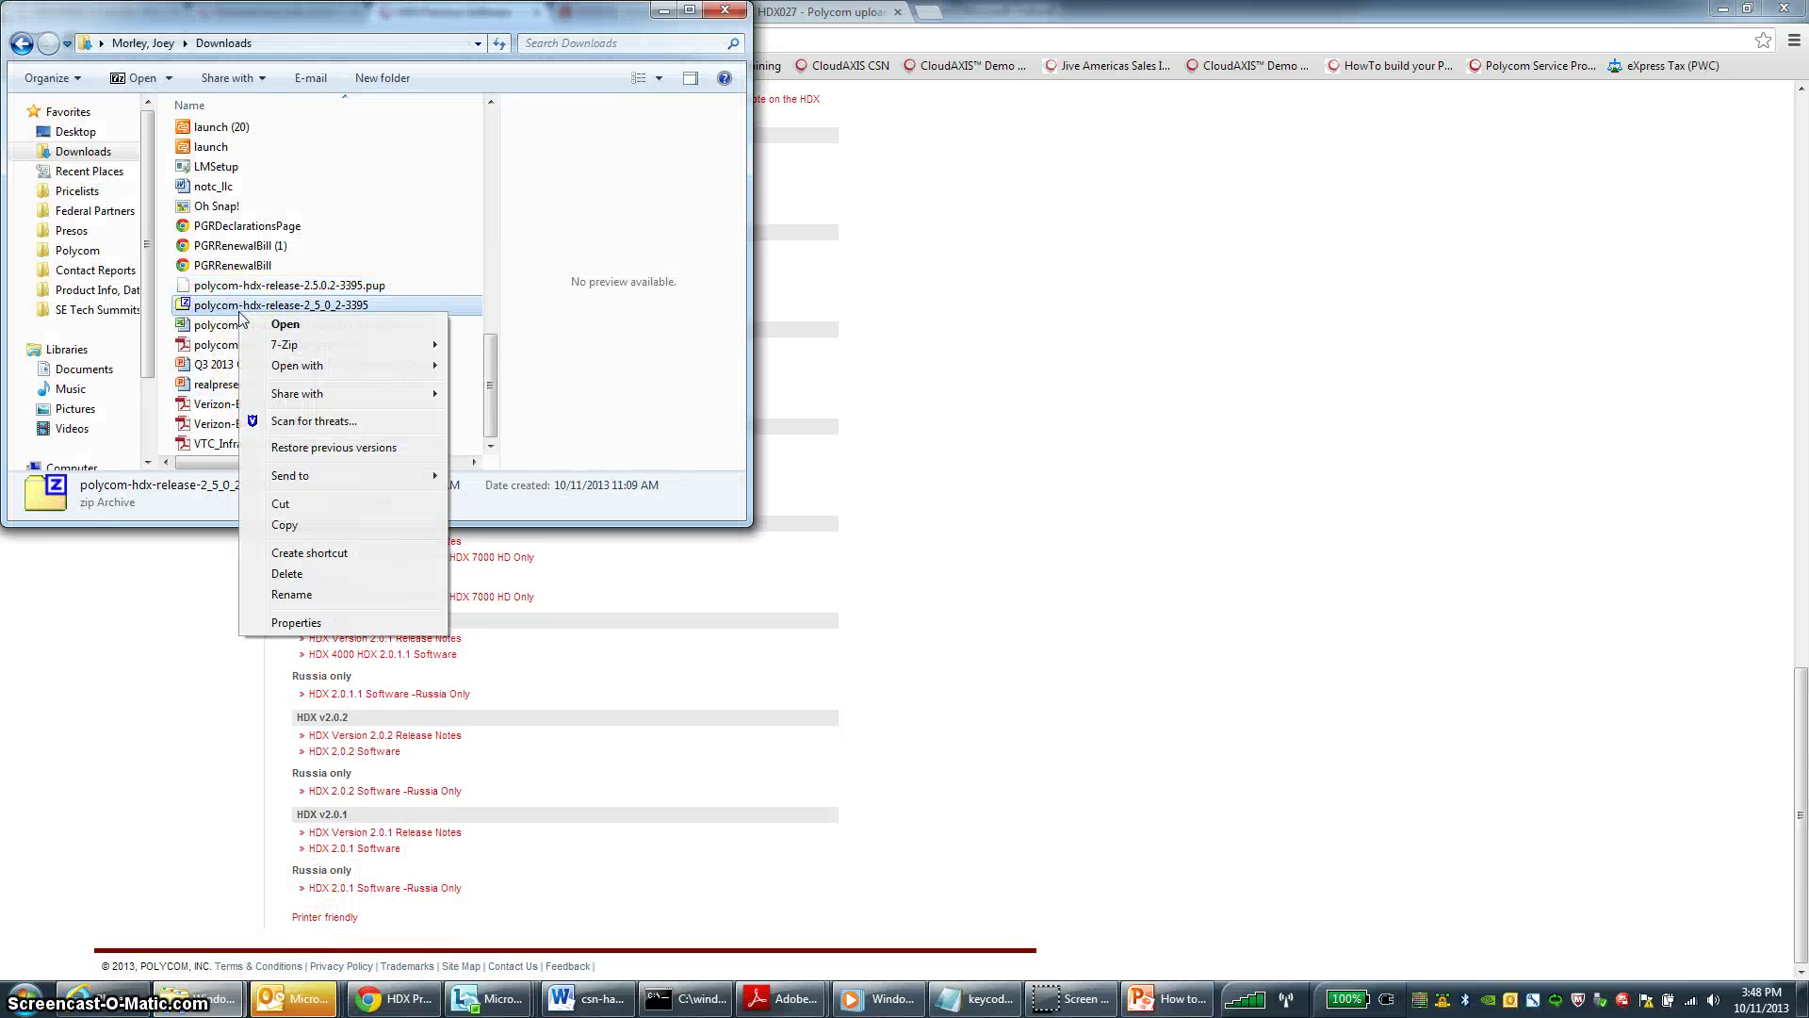
mouse_move(415, 358)
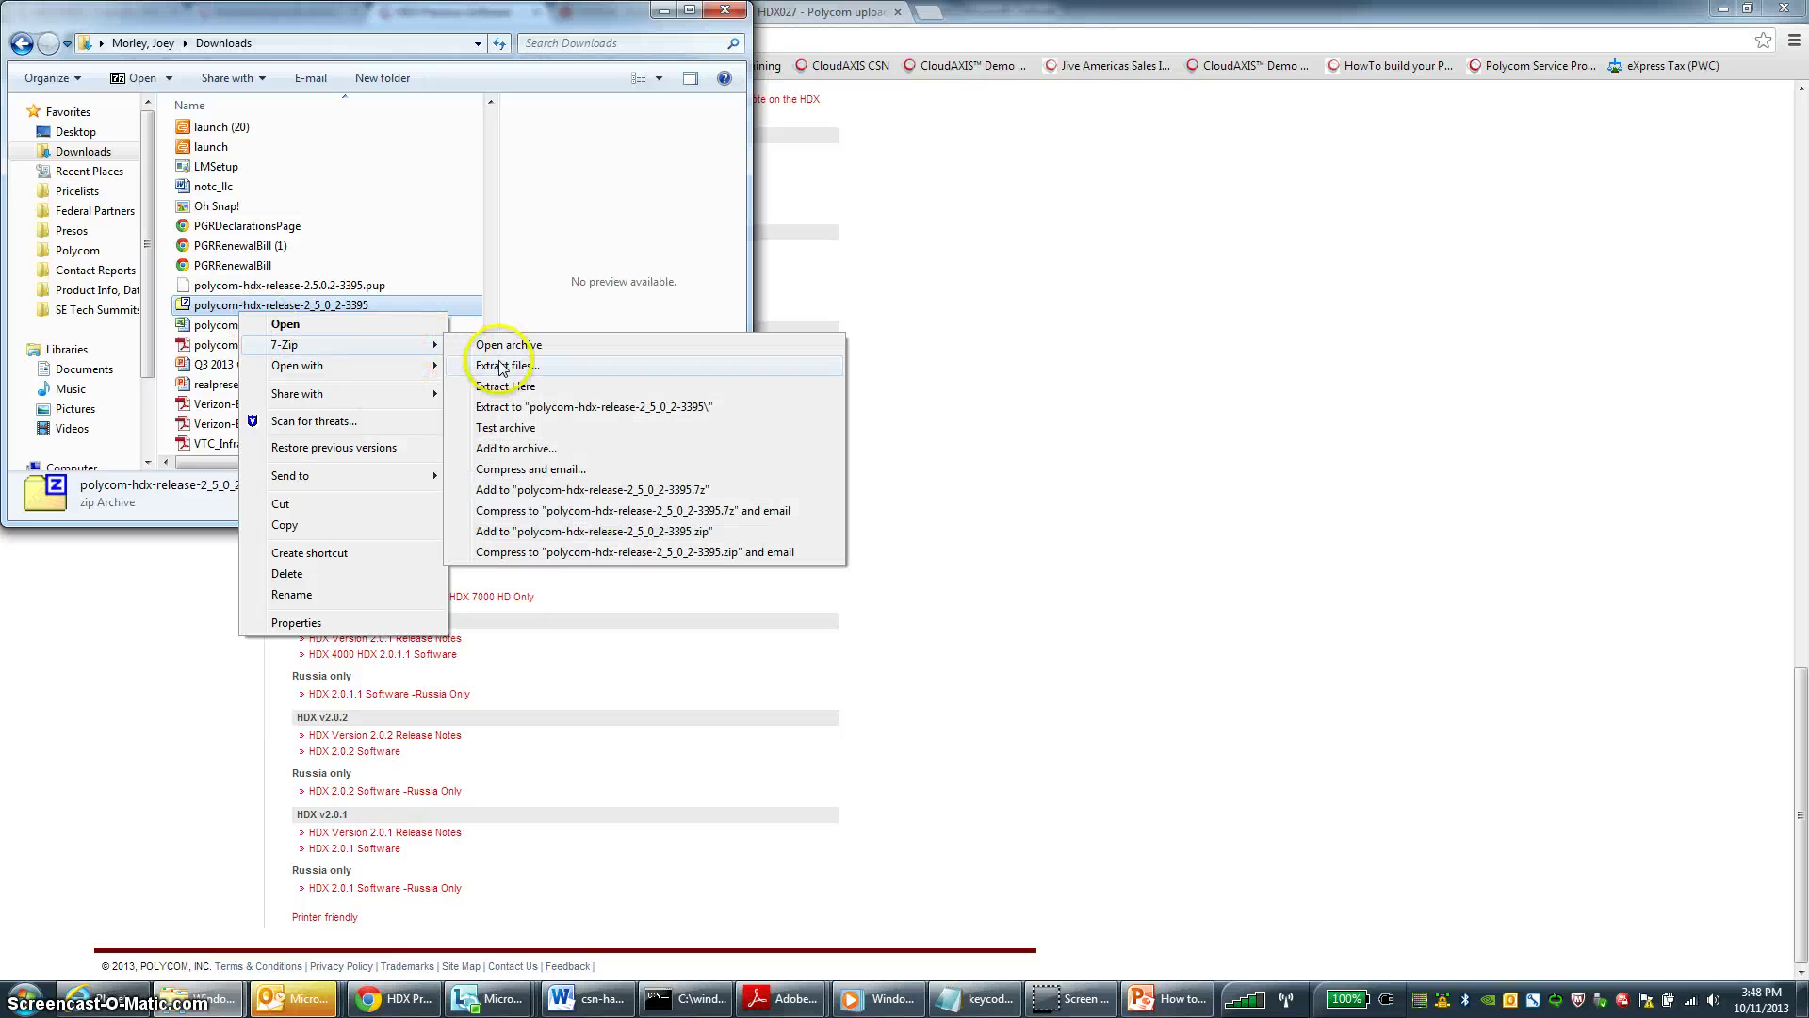
left_click(361, 288)
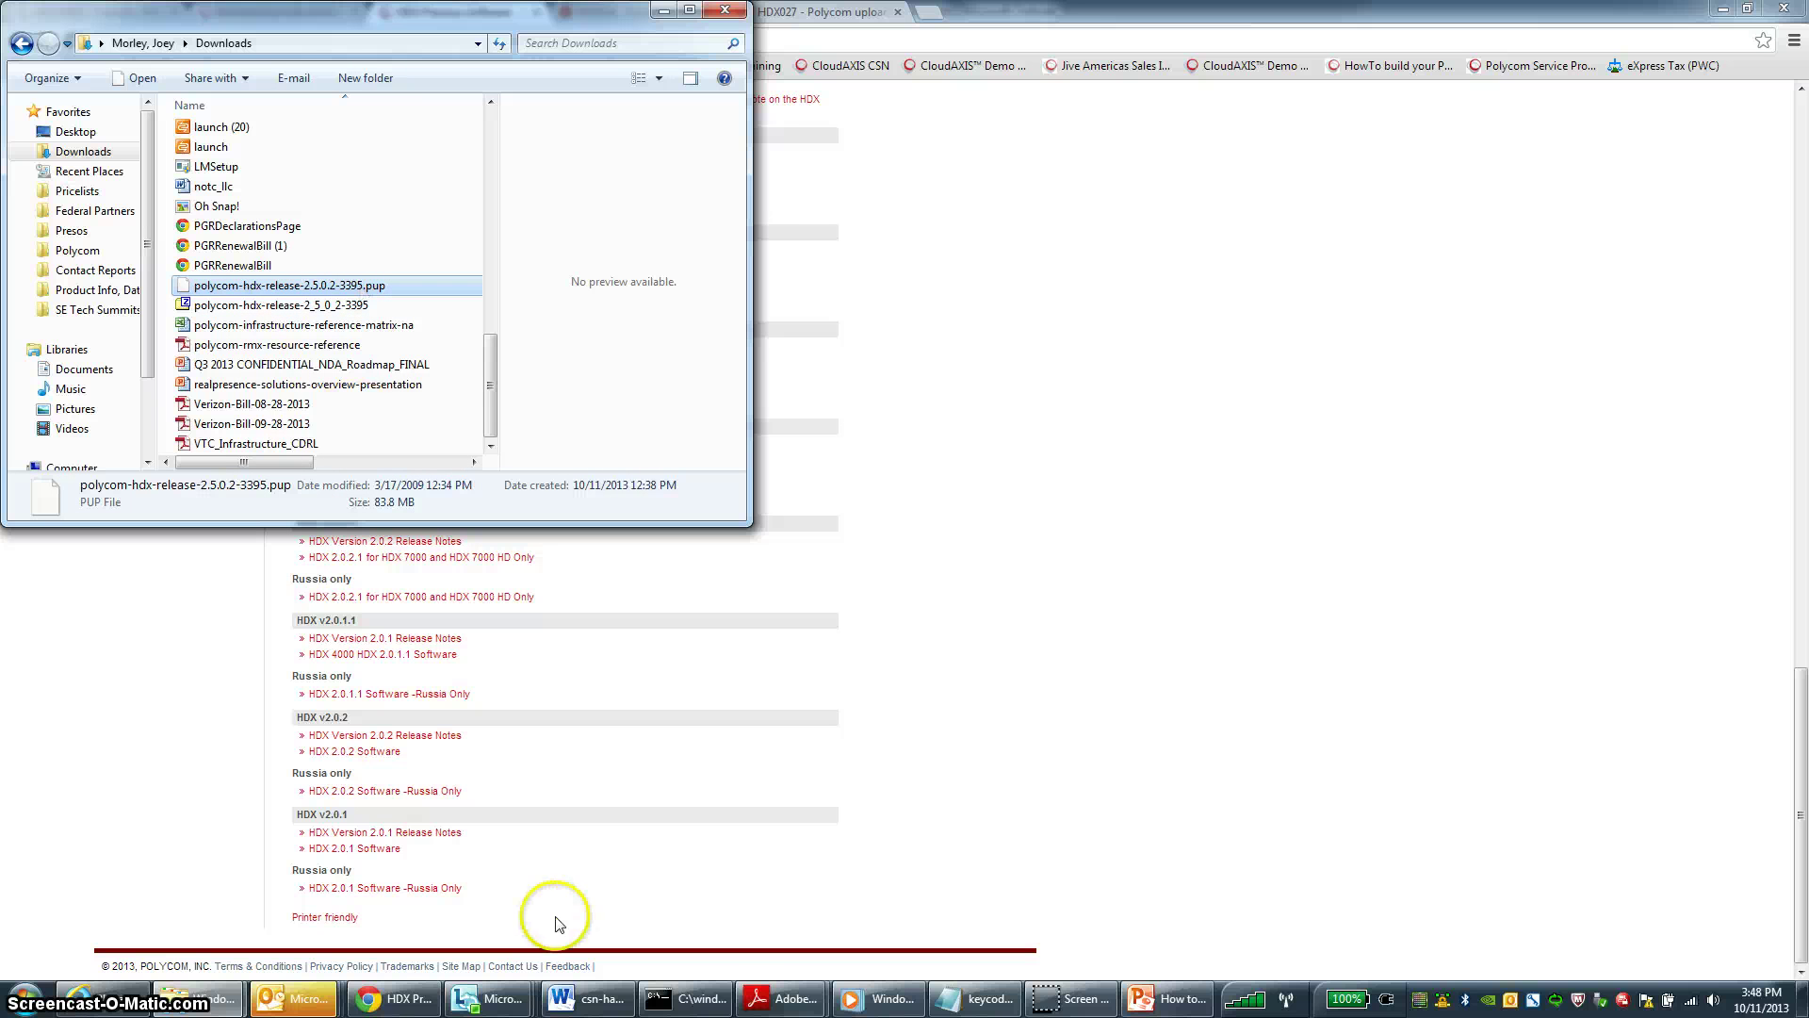
Switch to the Adobe Reader guide, go to page 8, and read how to install a software update on a single HDX system
mouse_move(764, 997)
left_click(890, 881)
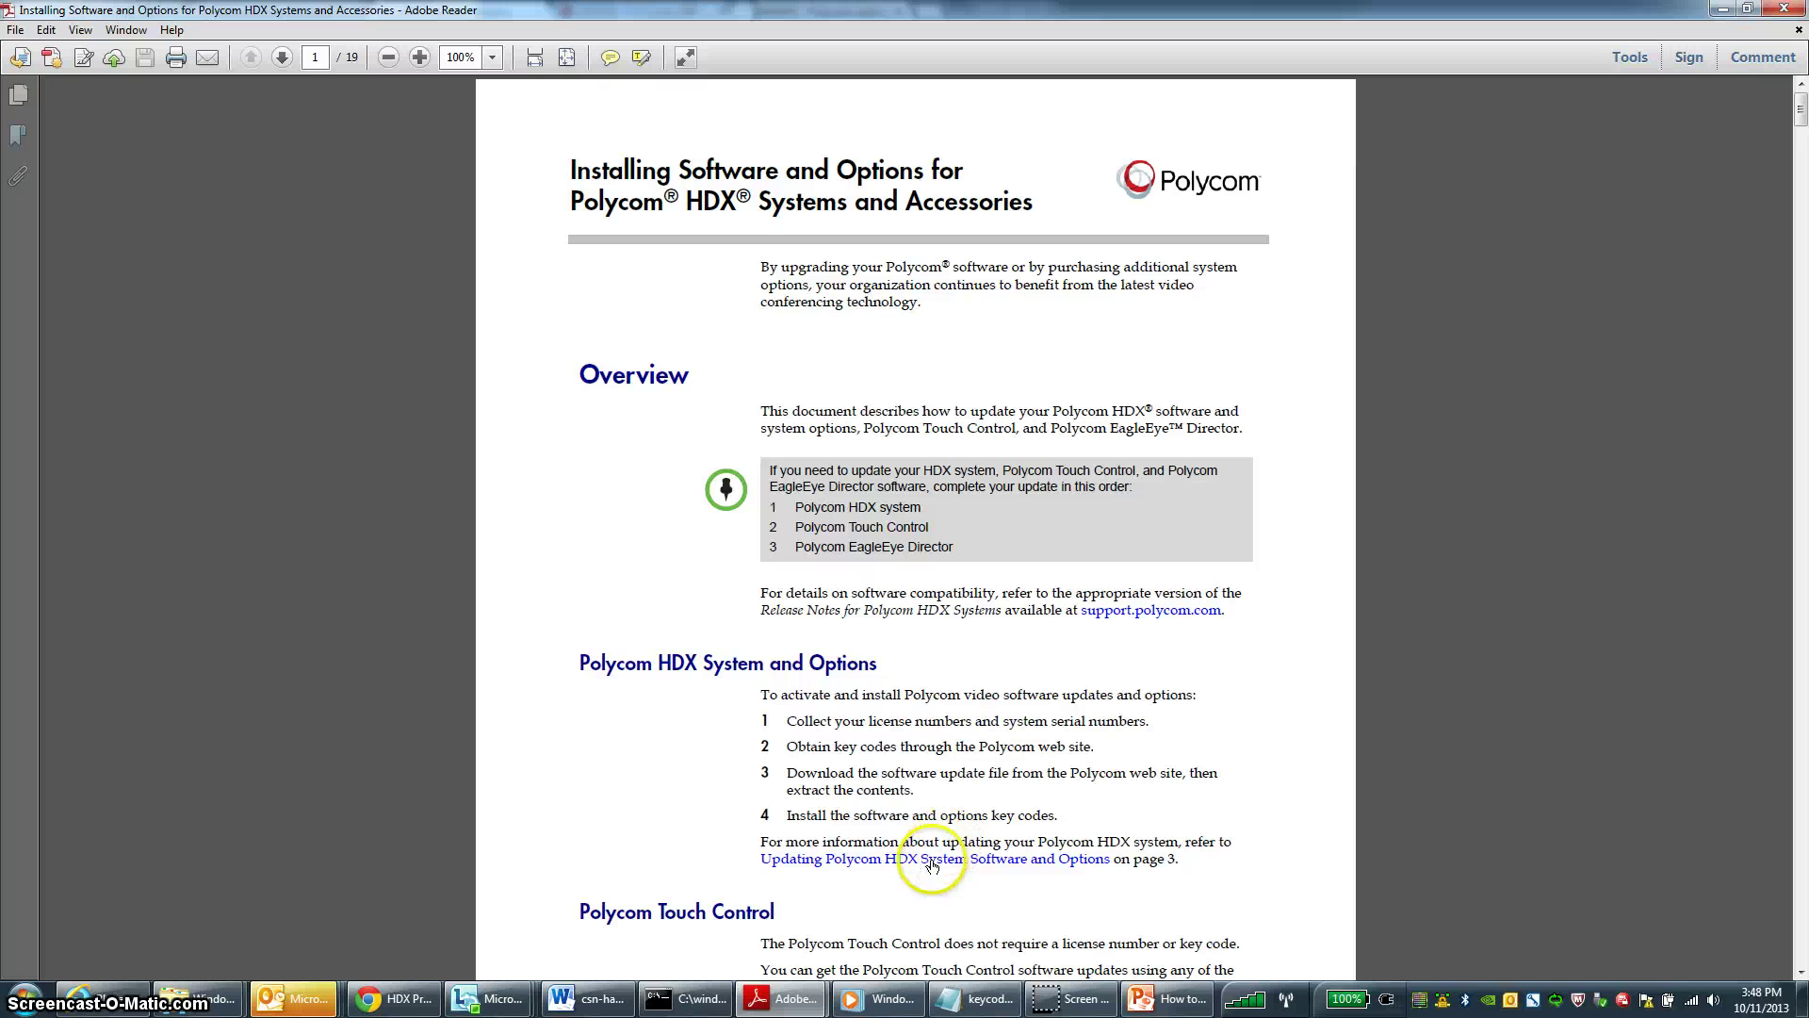
left_click(315, 57)
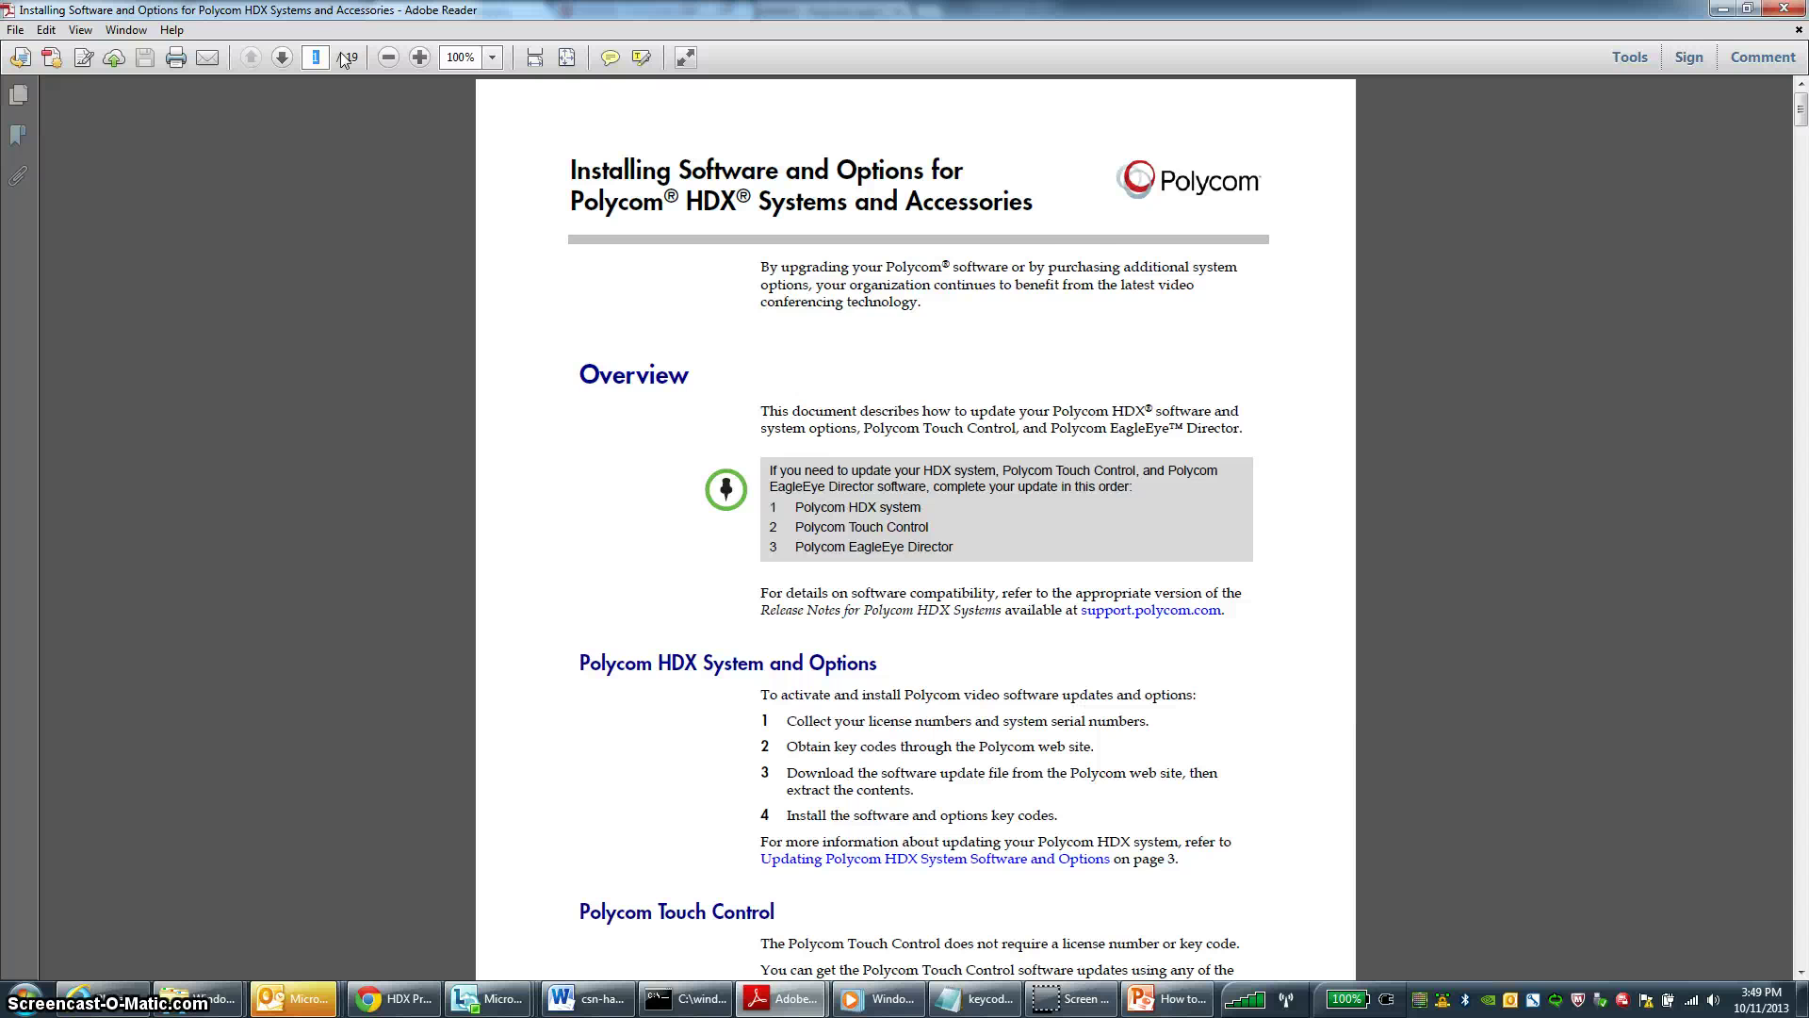
key("Return")
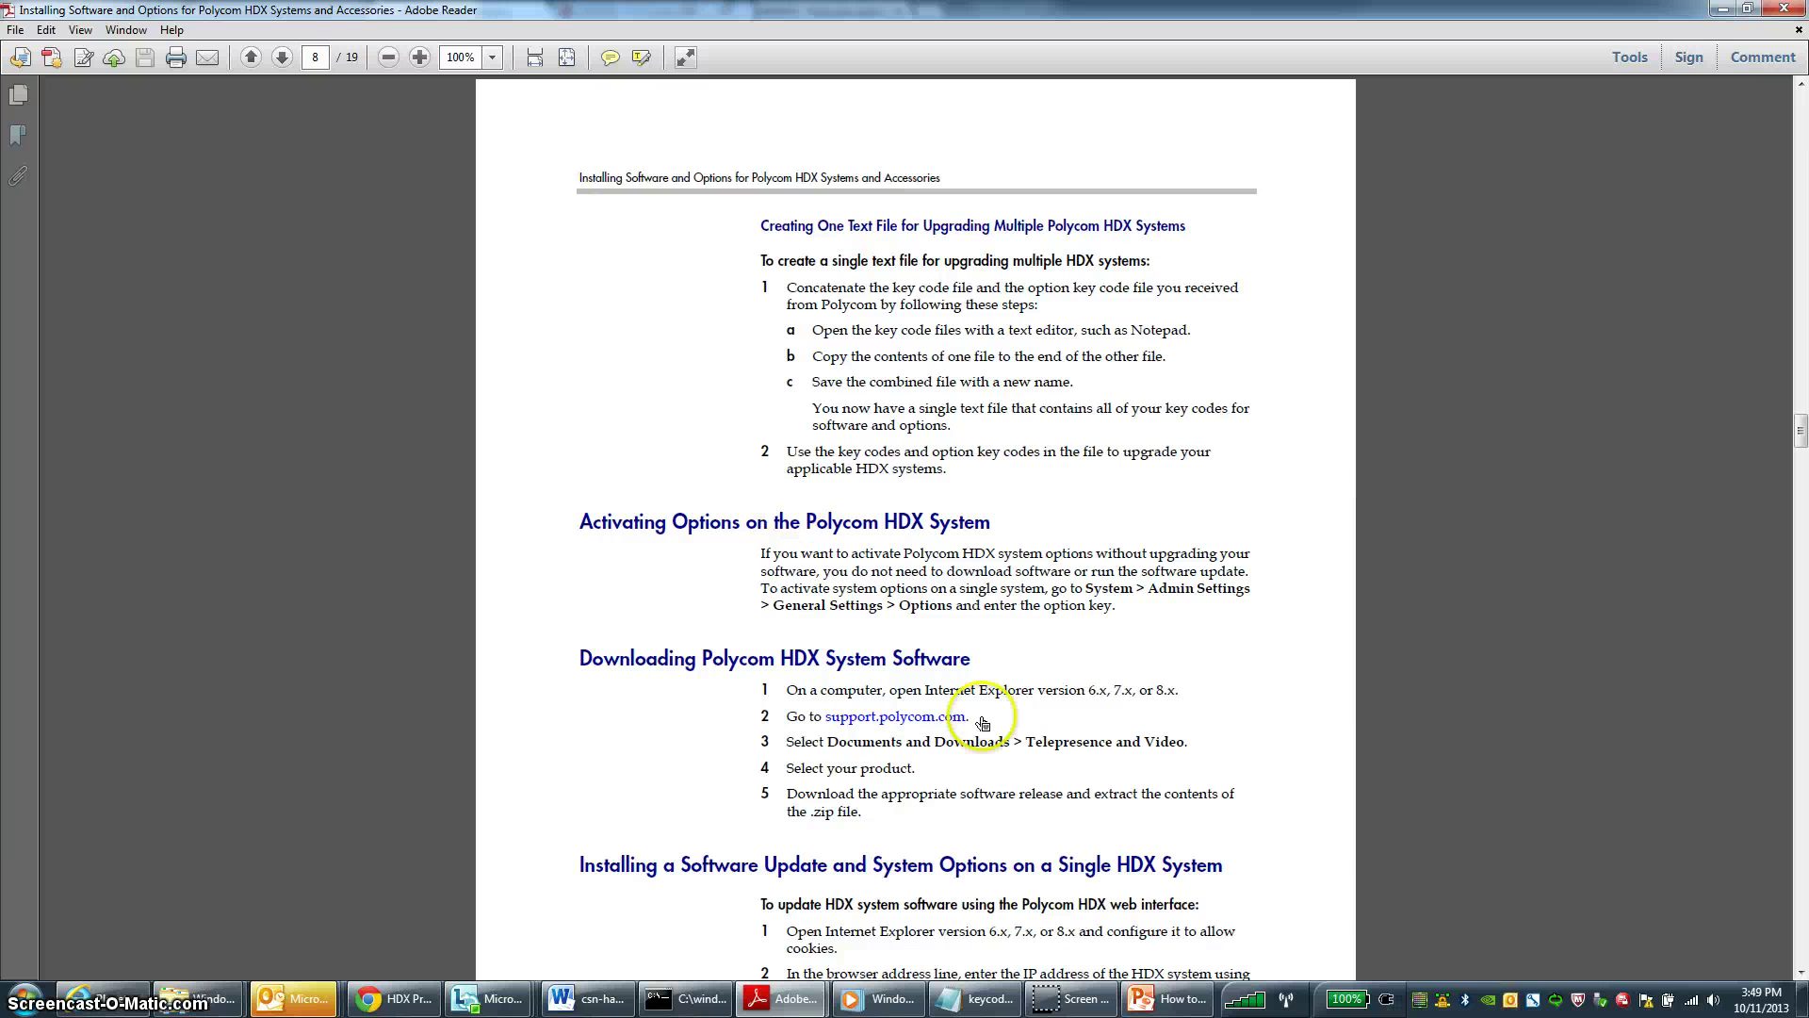
left_click_drag(1800, 974, 1800, 981)
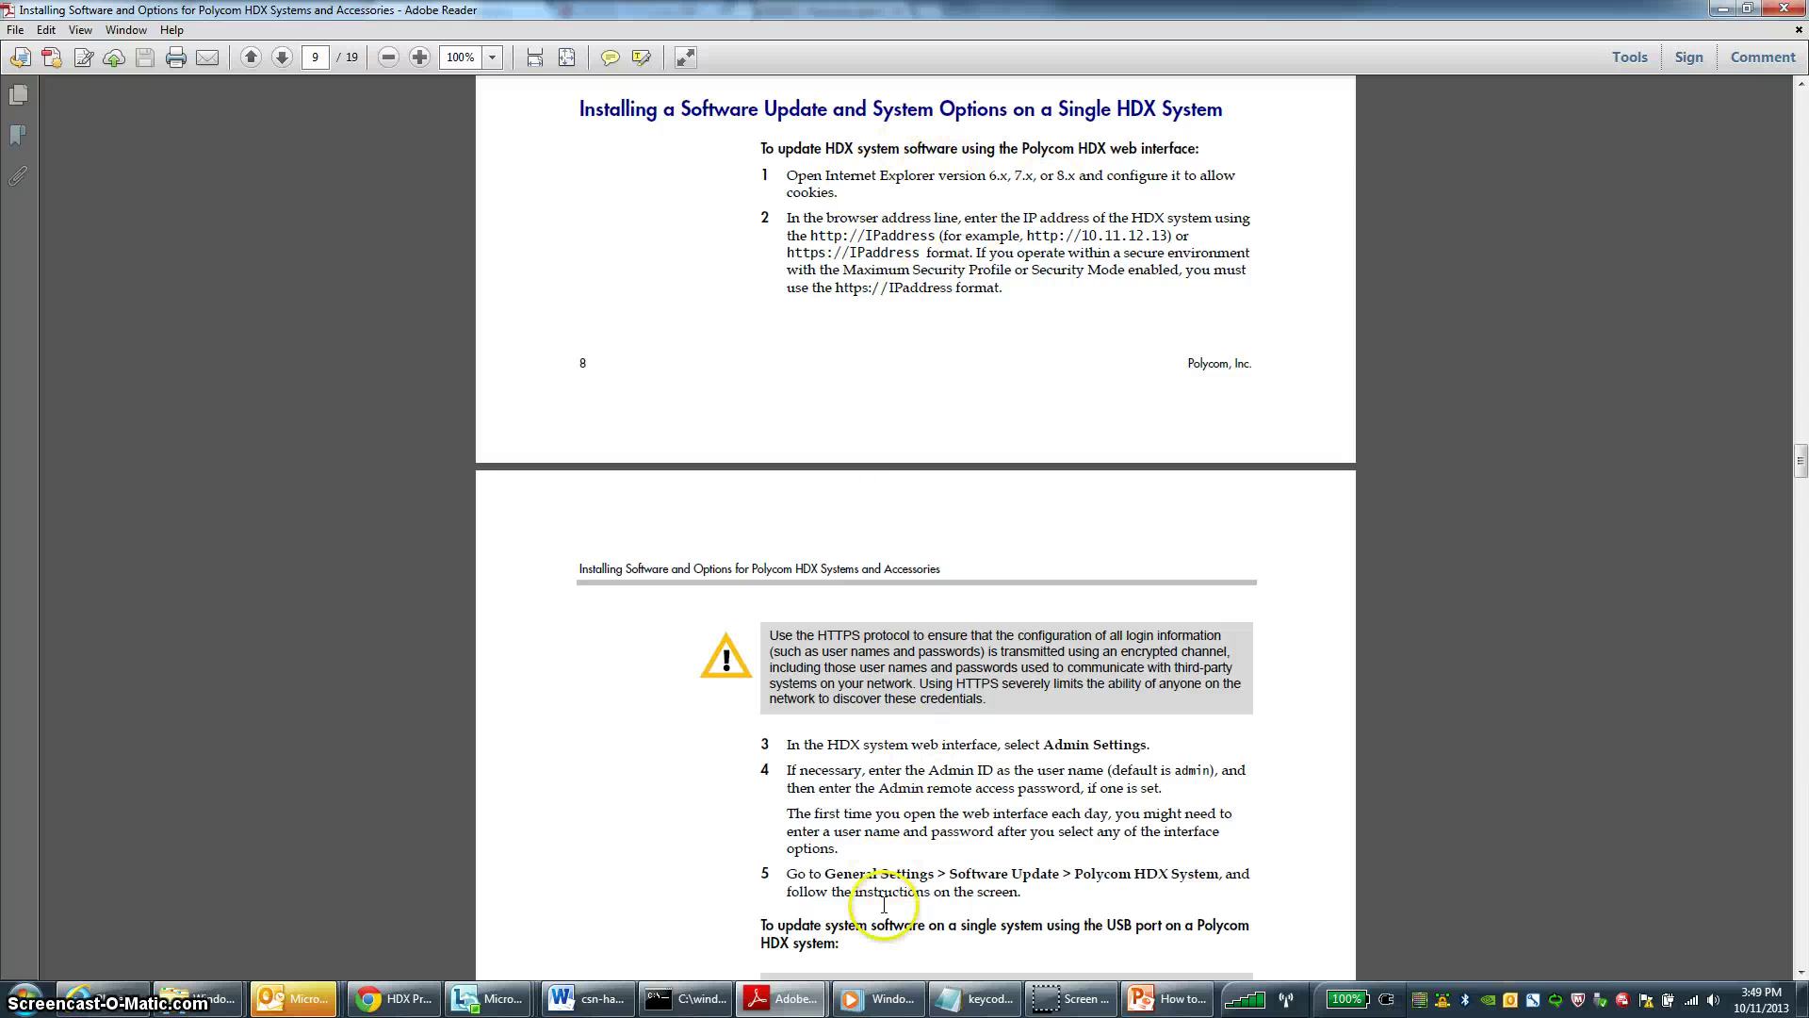
Return to the browser and open the Polycom HDX System software update page in the admin settings of HDX026
left_click(406, 1000)
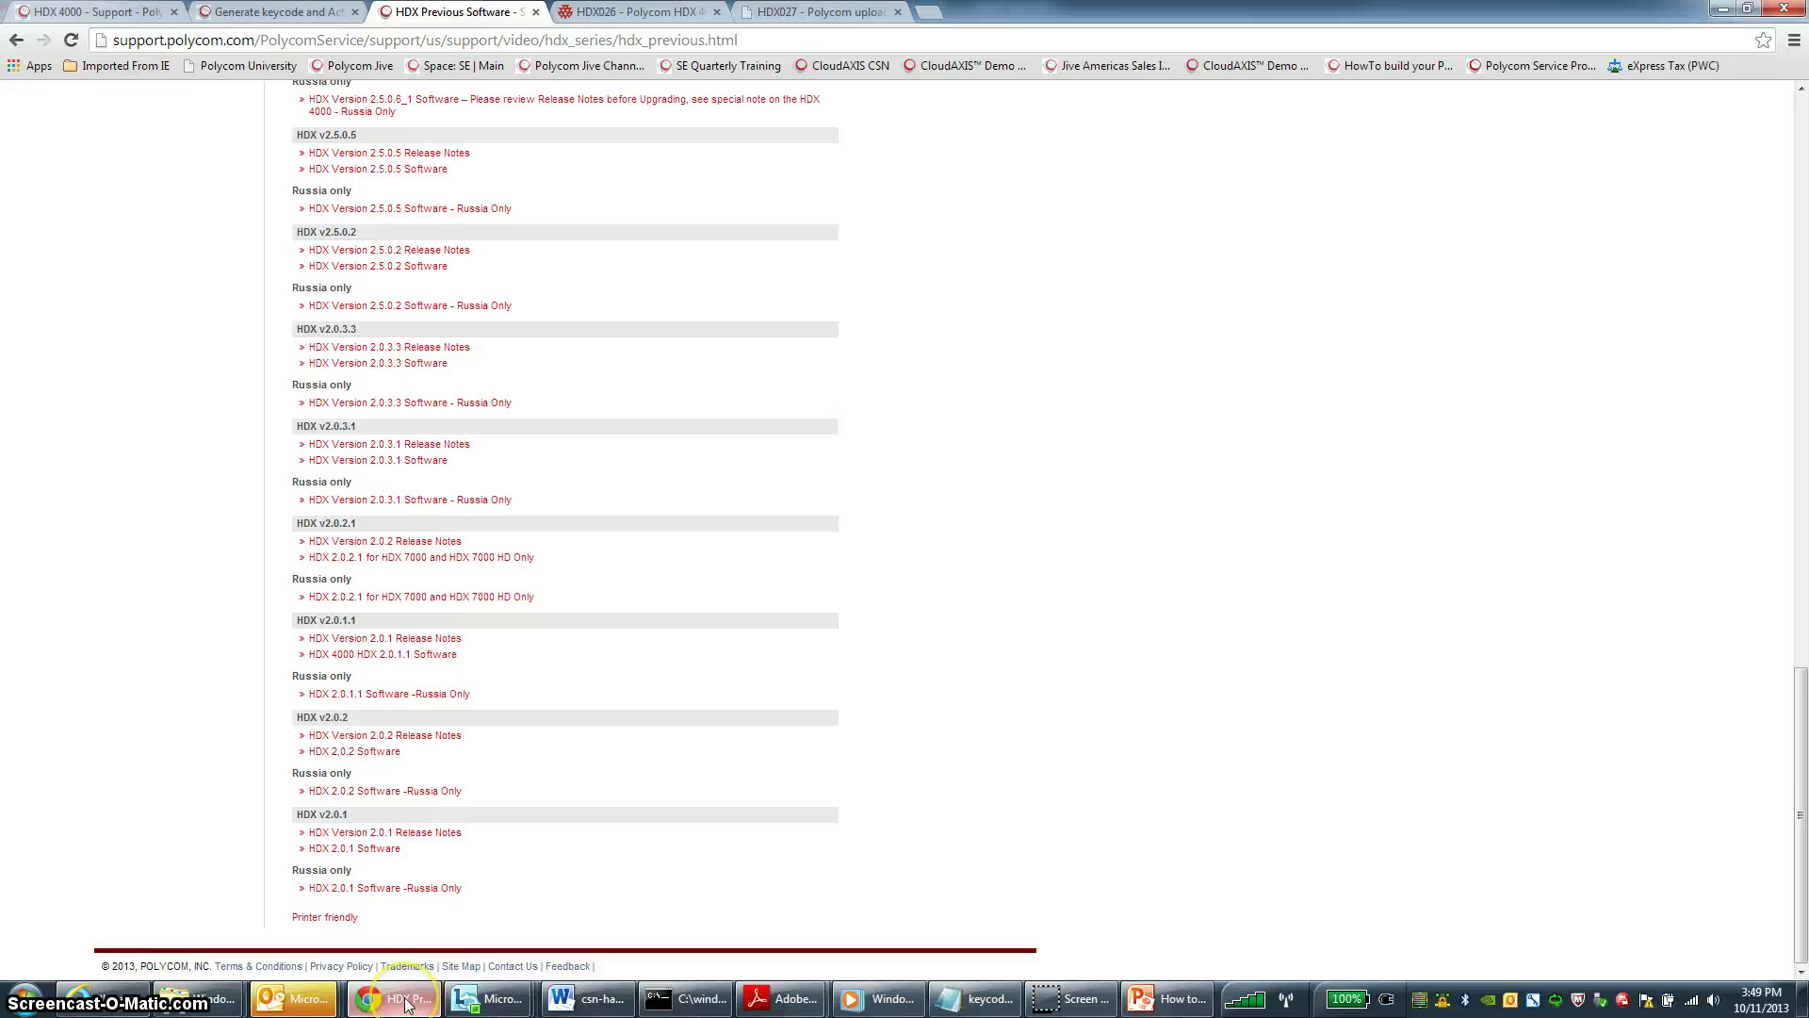
left_click(605, 12)
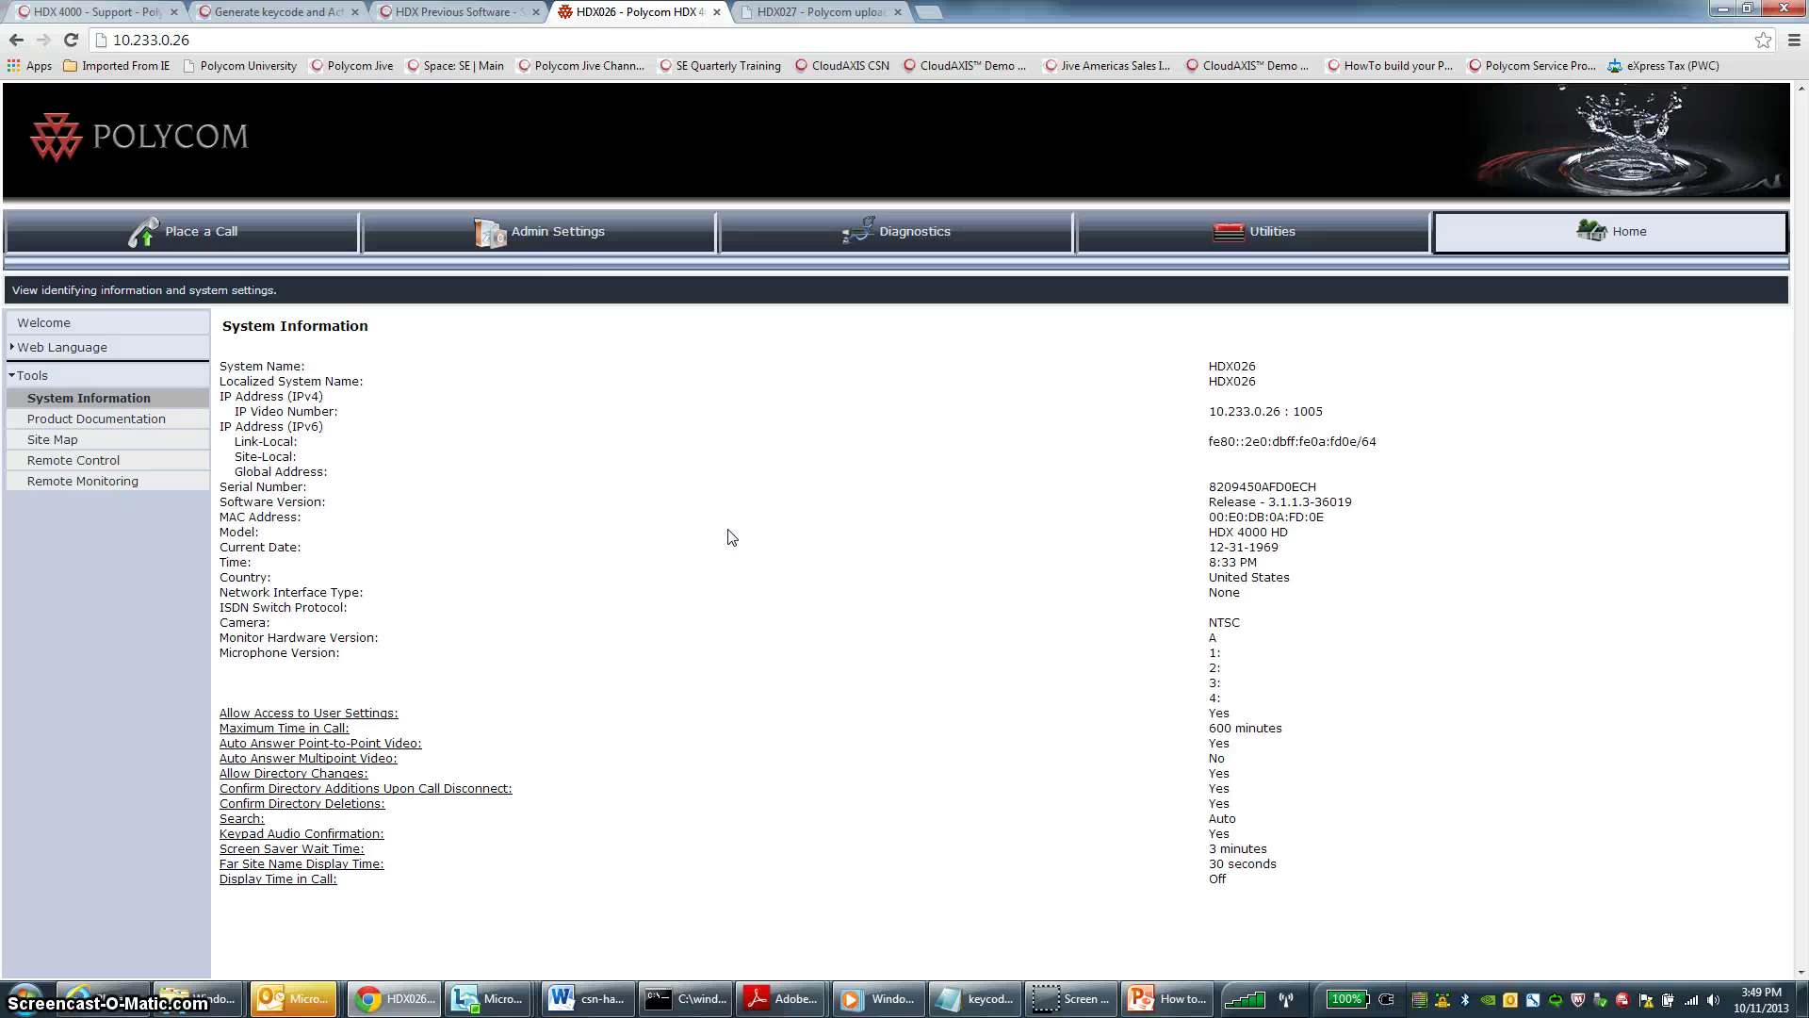
left_click(535, 236)
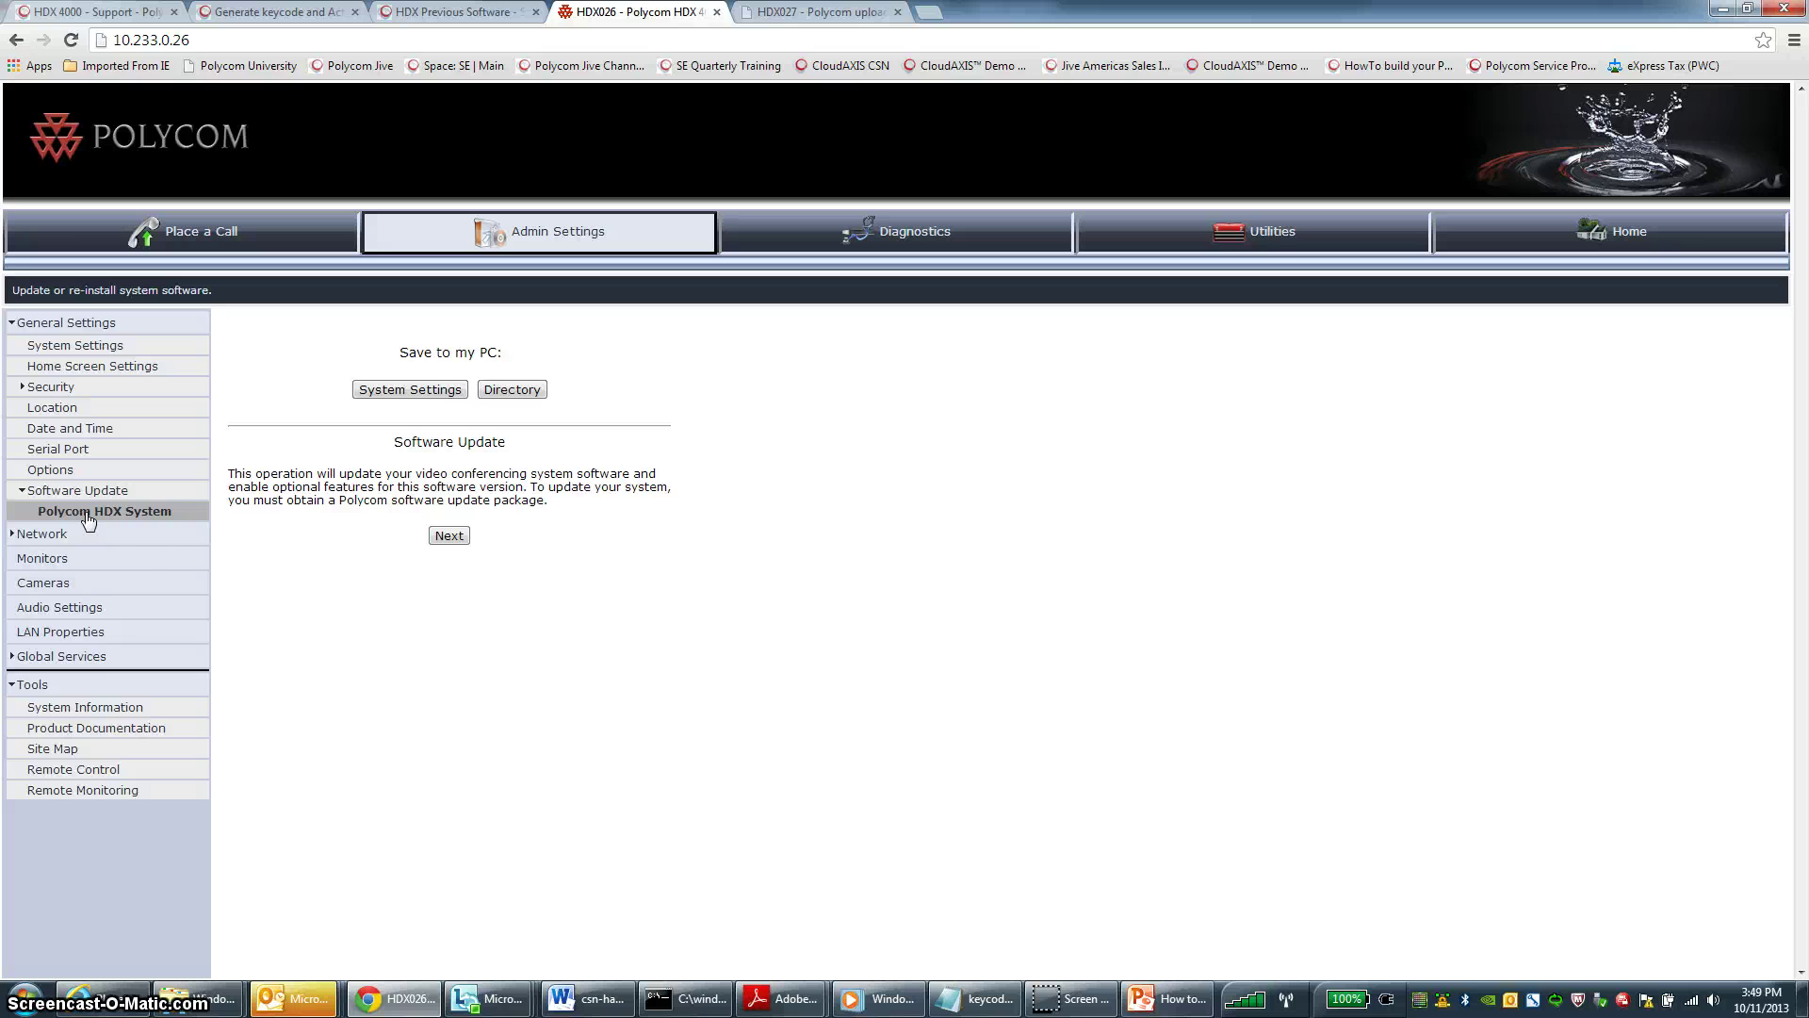
left_click(397, 612)
Show the HDX027 update upload page and check the .pup update package in the Downloads folder
left_click(799, 14)
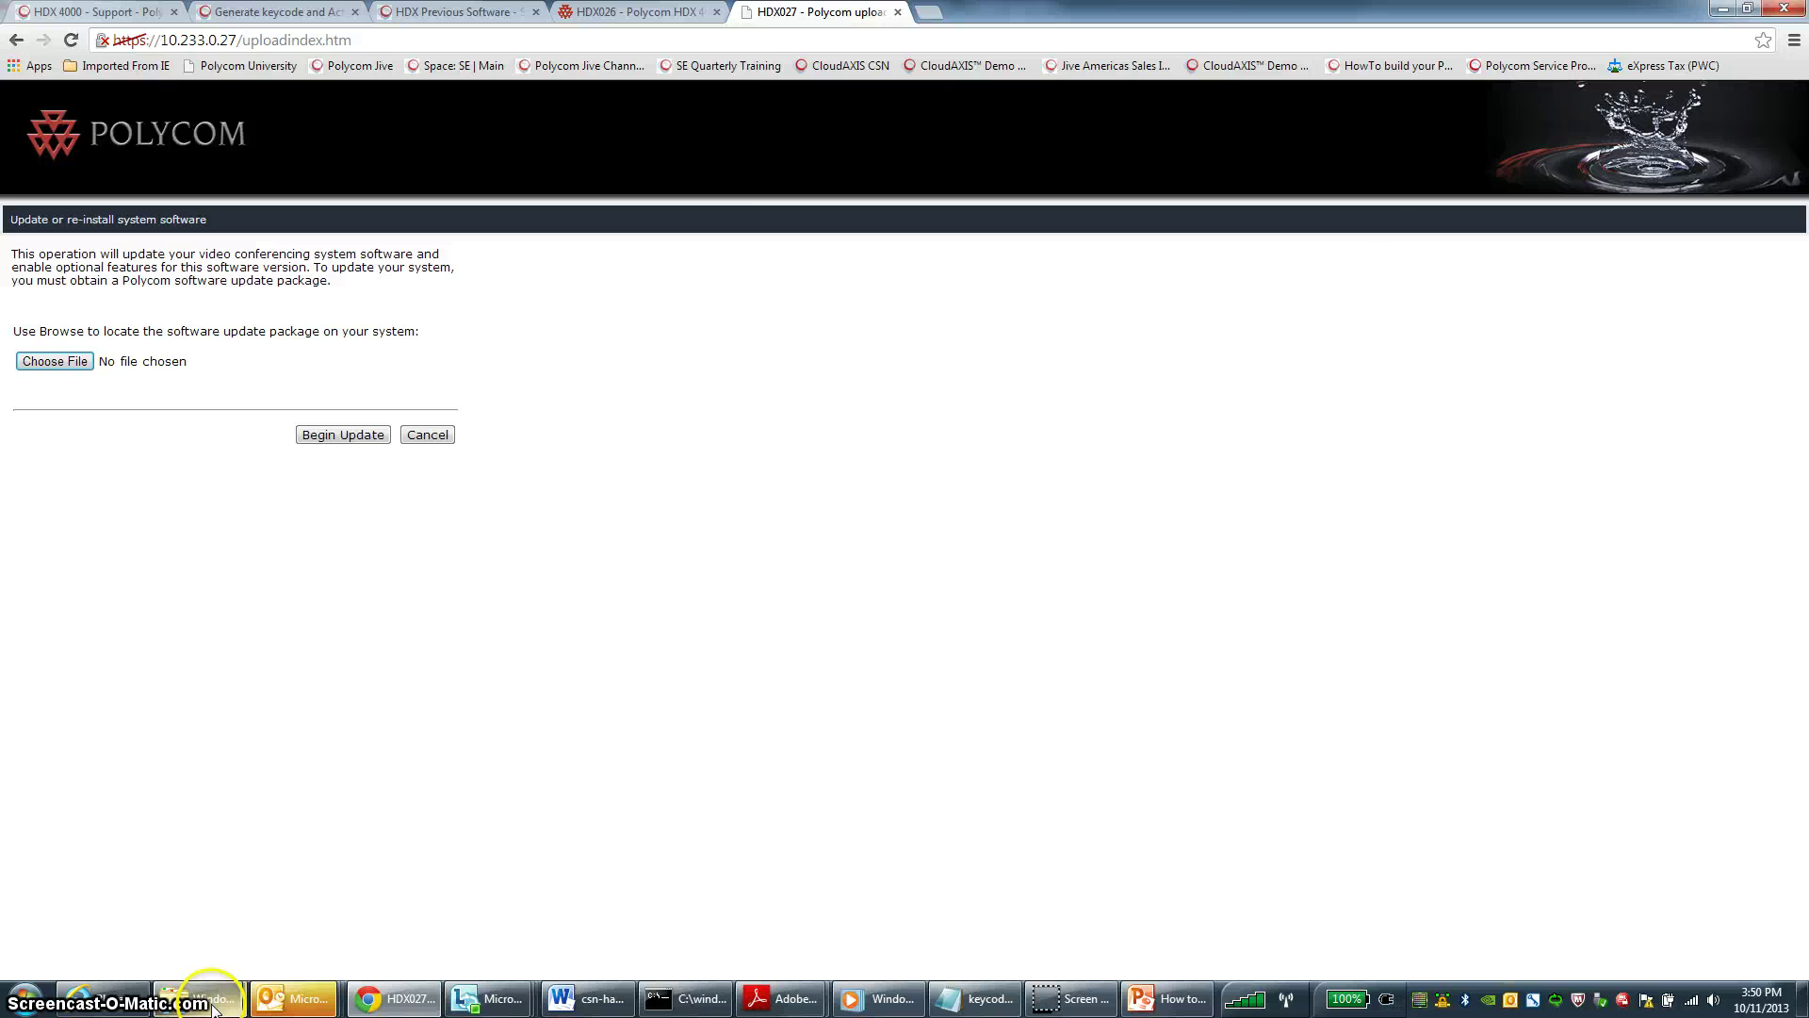
mouse_move(198, 997)
left_click(315, 904)
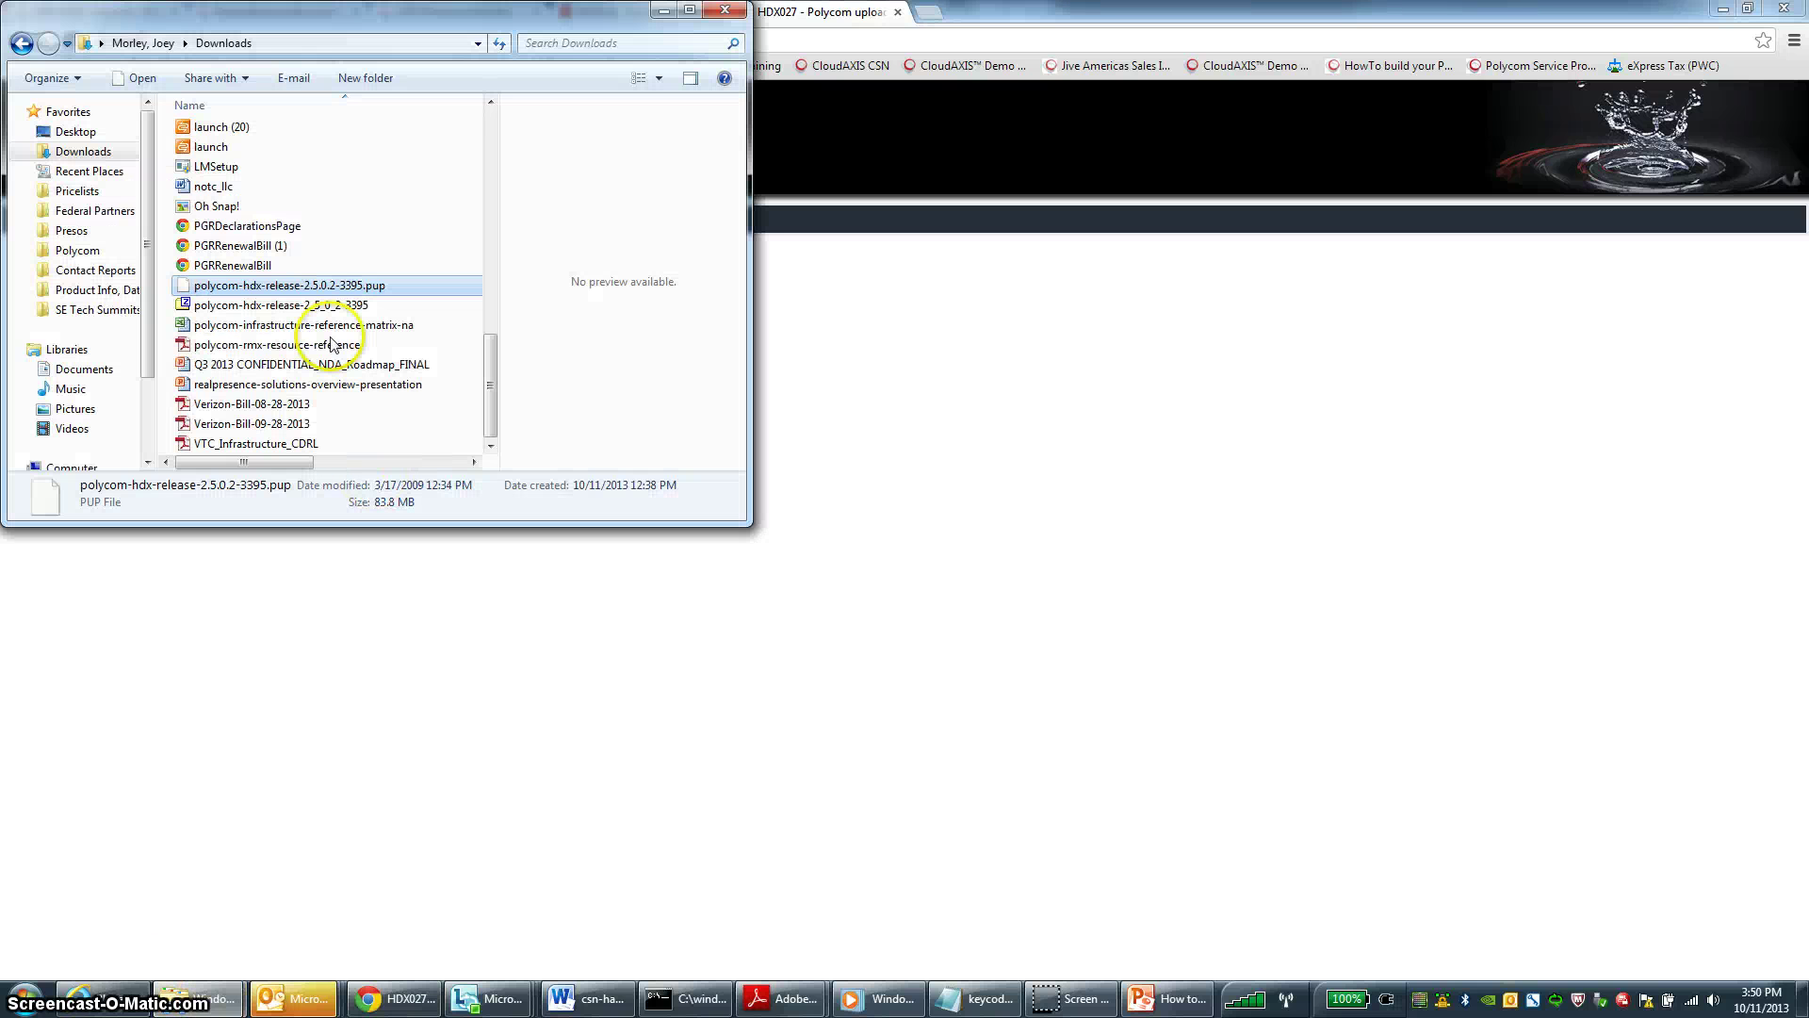
left_click(664, 10)
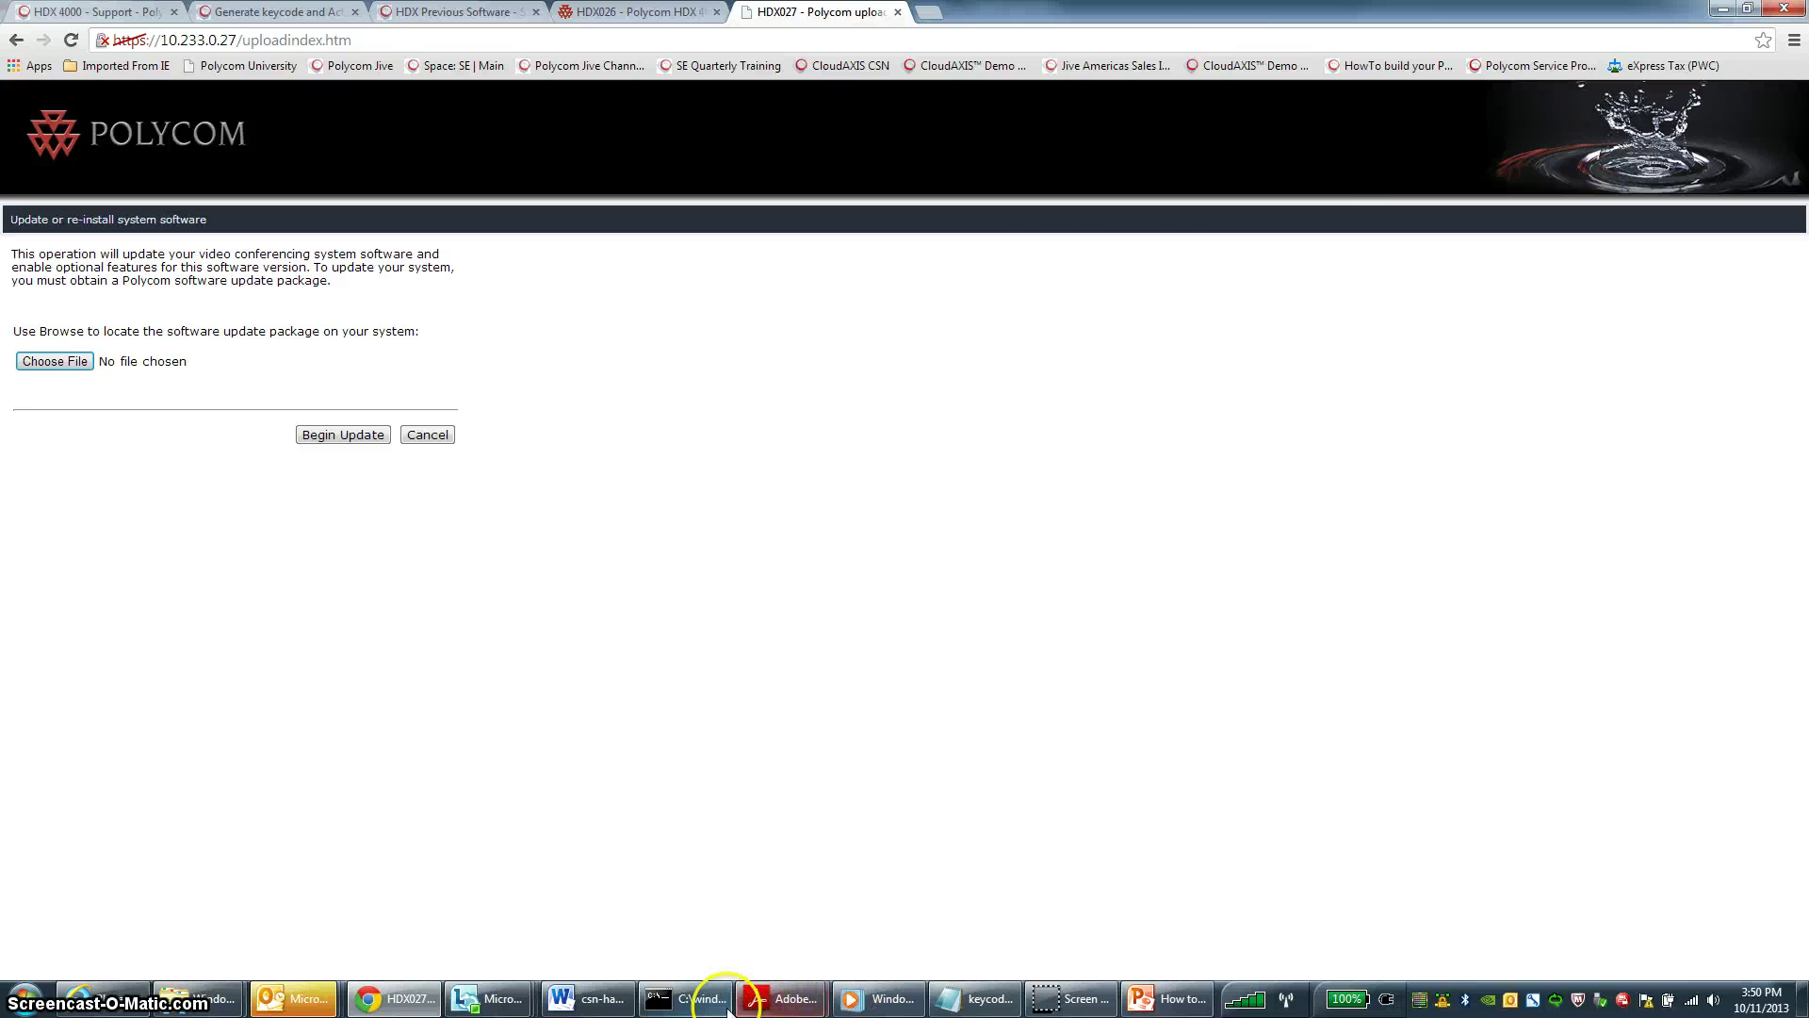
Read the guide's USB update instructions, mark step 3 on saving the .pup and key code files, and glance at the keycode text file
mouse_move(762, 1007)
left_click(848, 868)
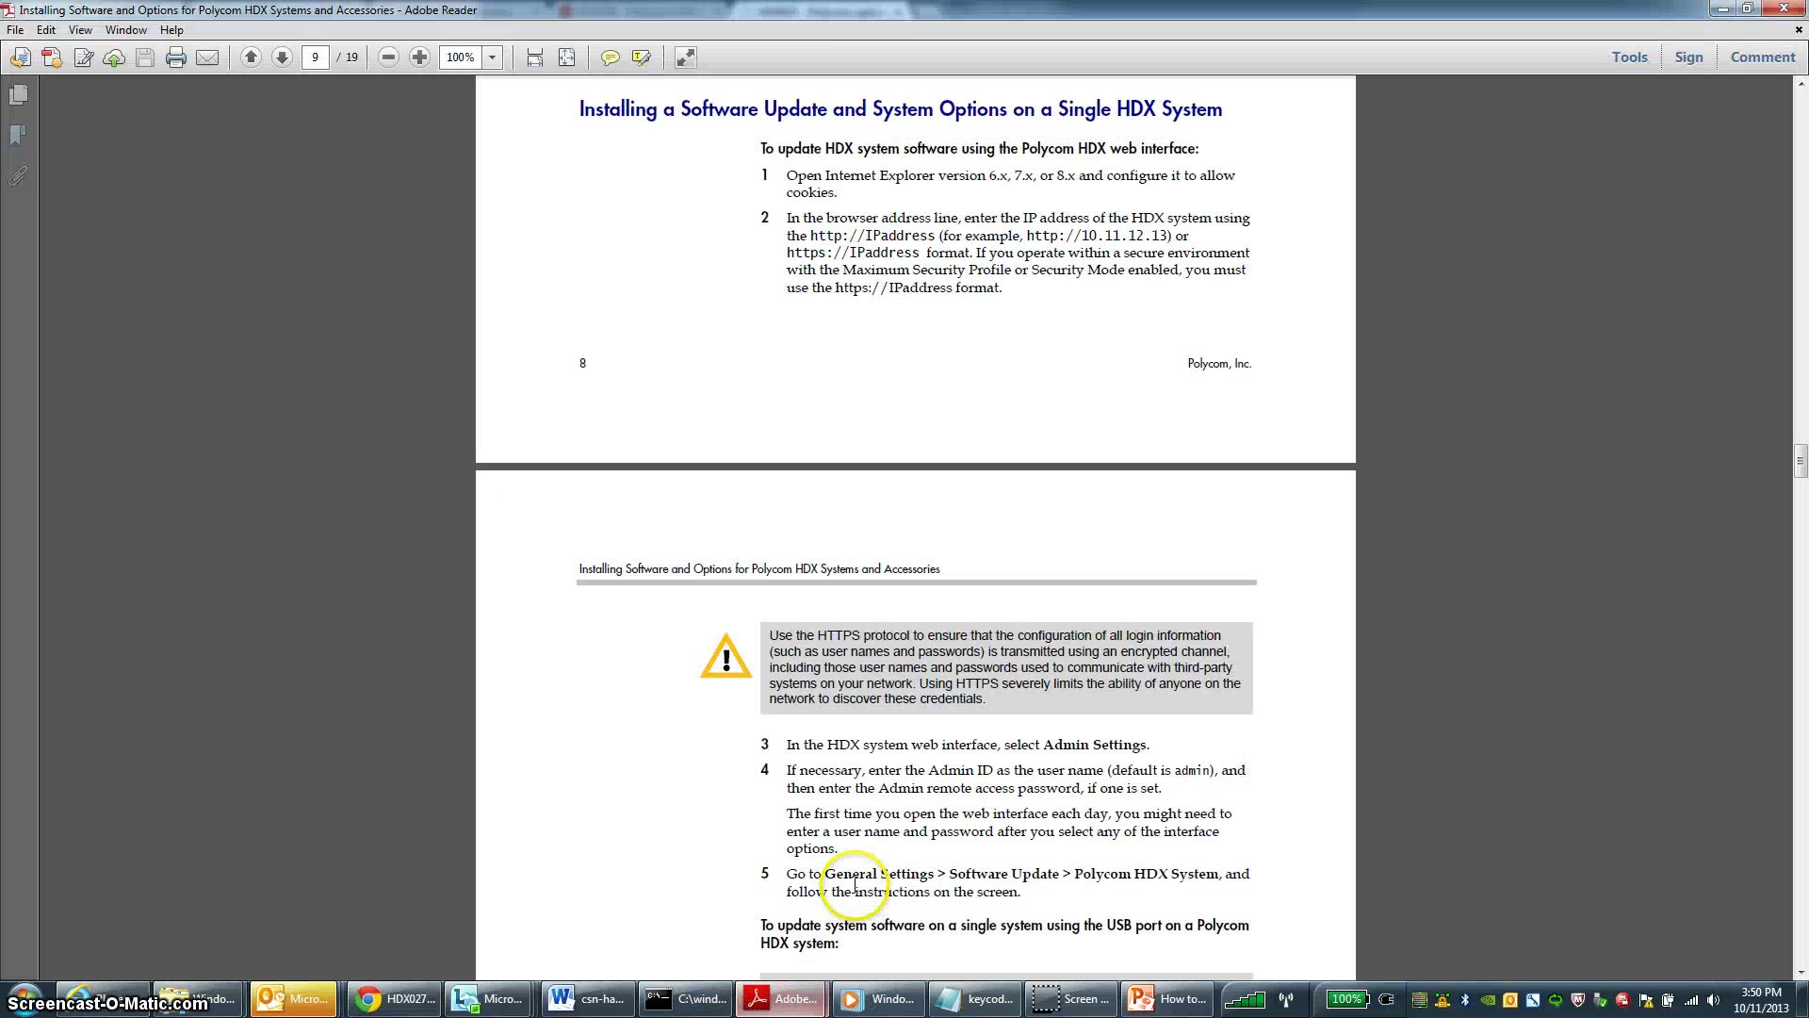
left_click(1801, 973)
scroll(1800, 973, "down", 10)
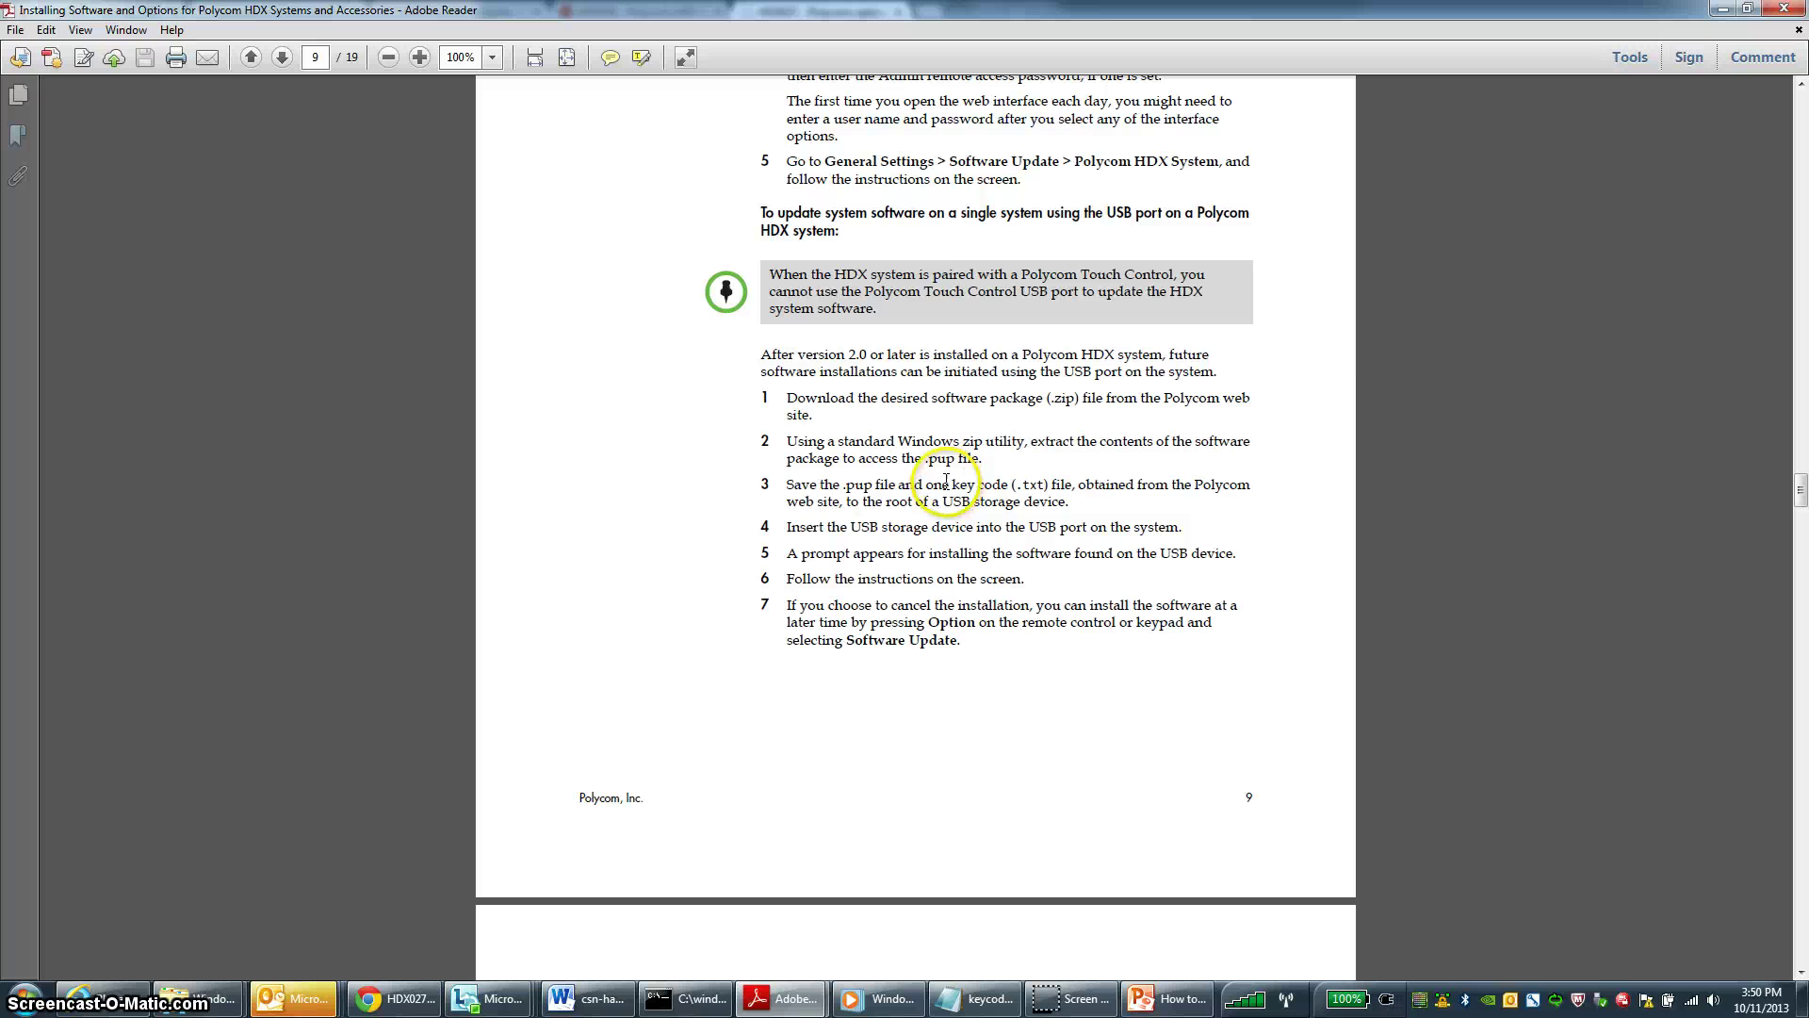
left_click(790, 485)
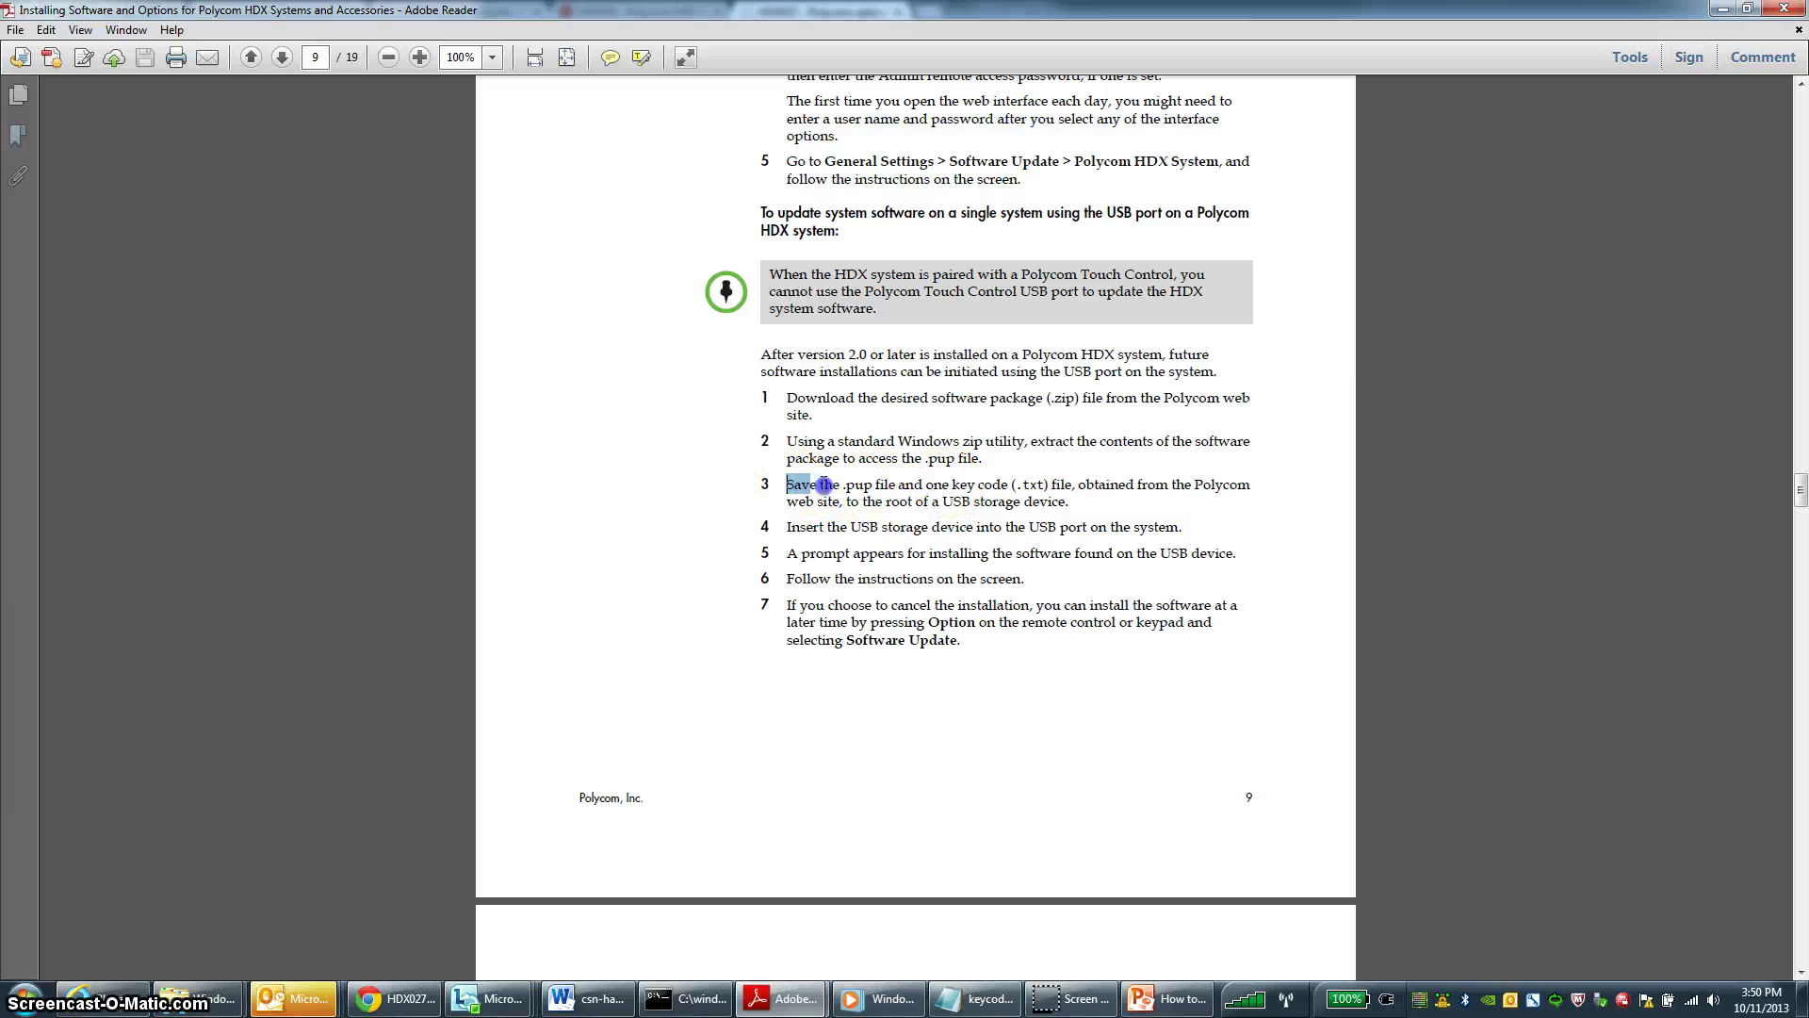
left_click_drag(846, 486, 1084, 504)
left_click(1088, 504)
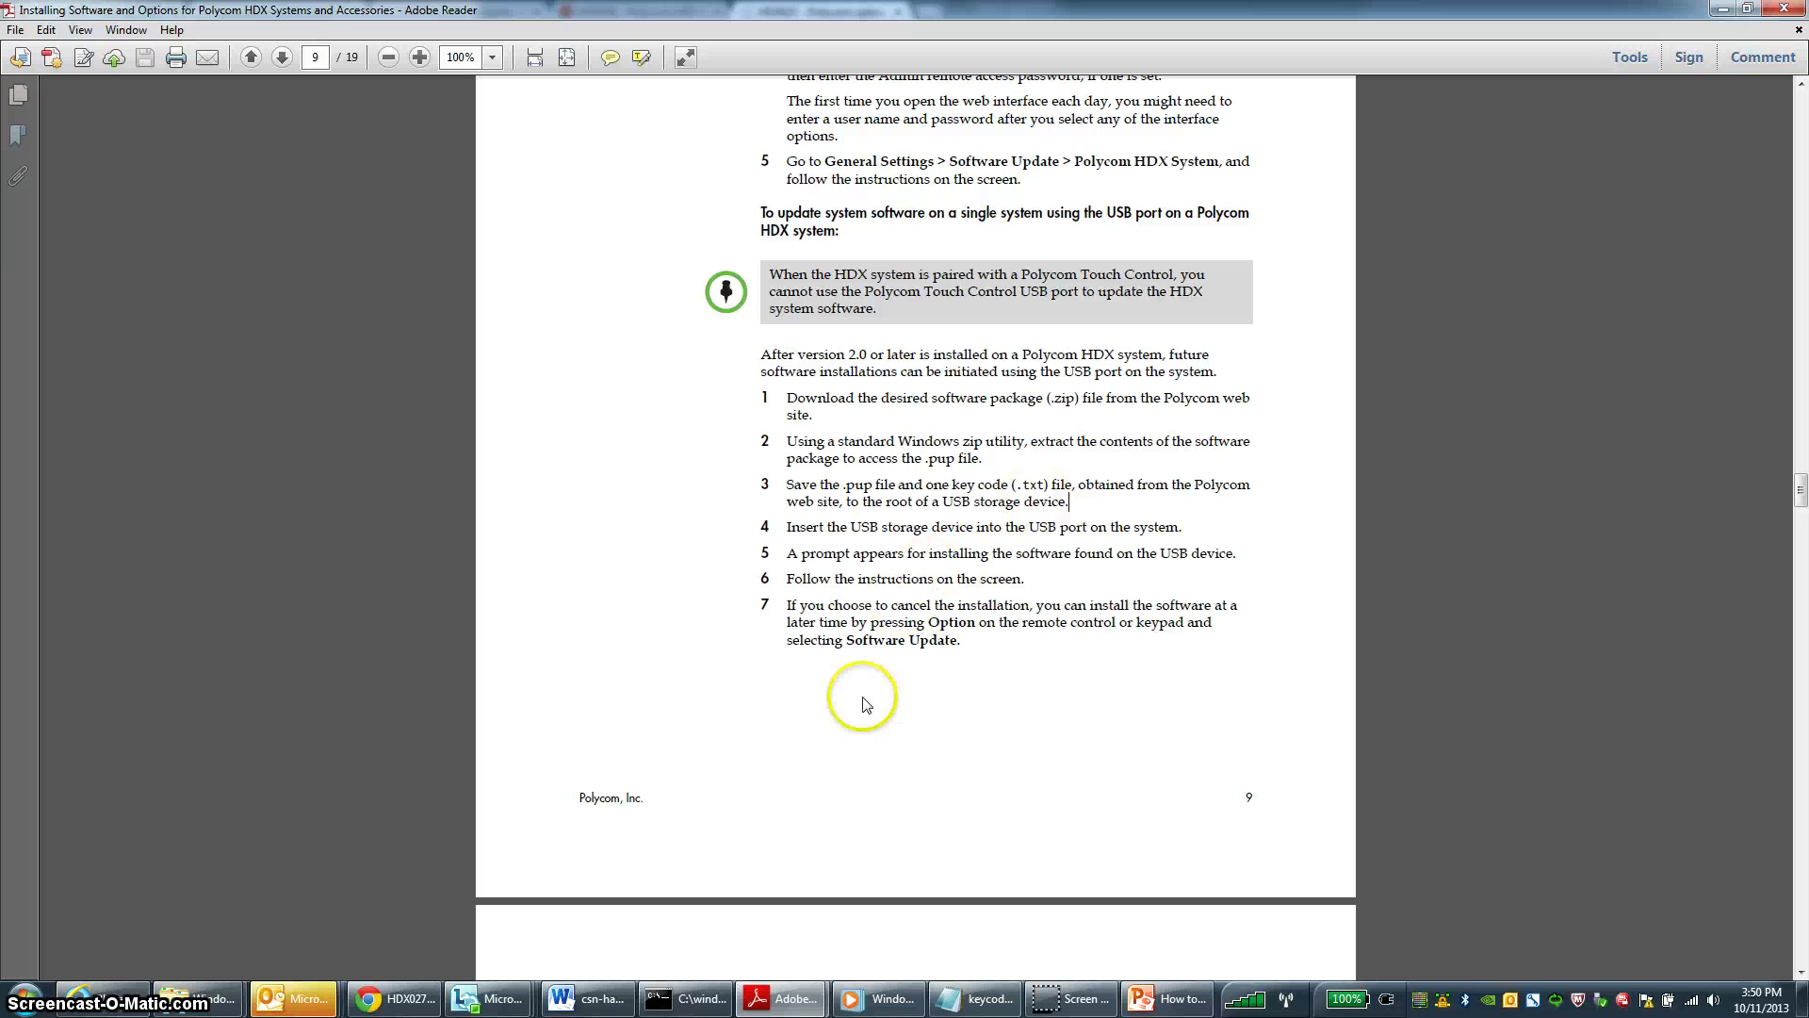
left_click(983, 1005)
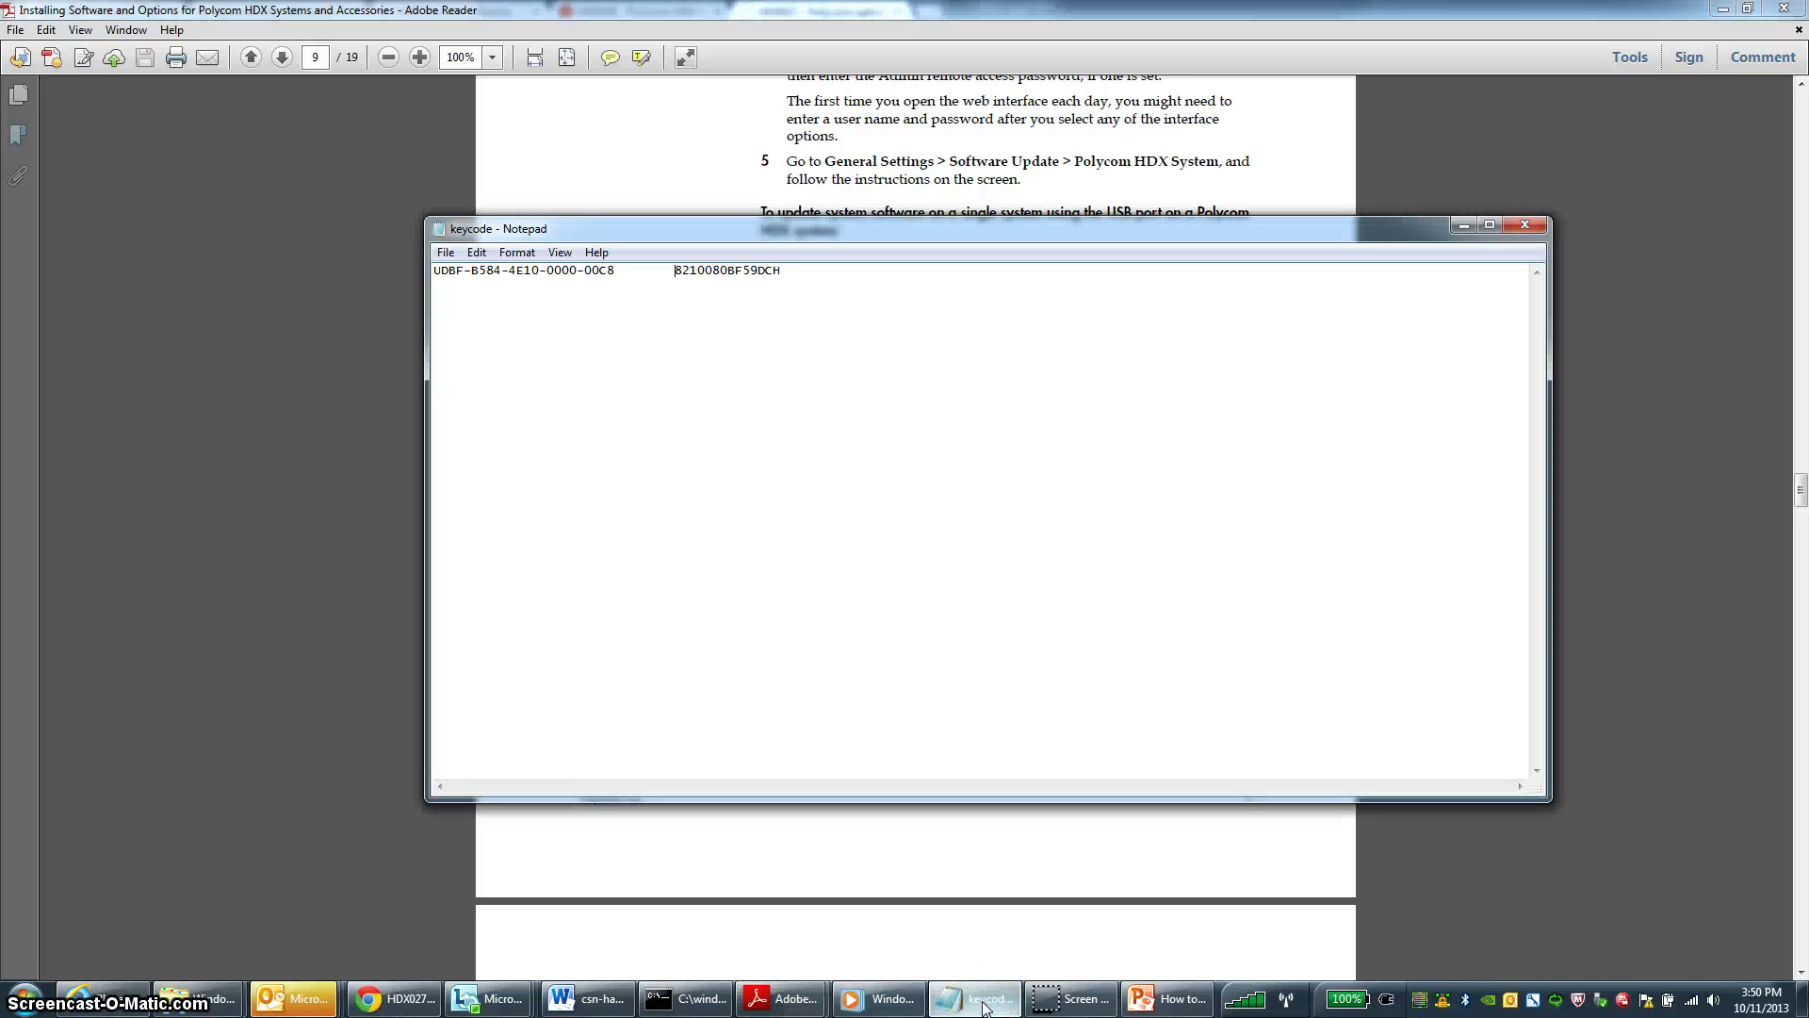
left_click(983, 1004)
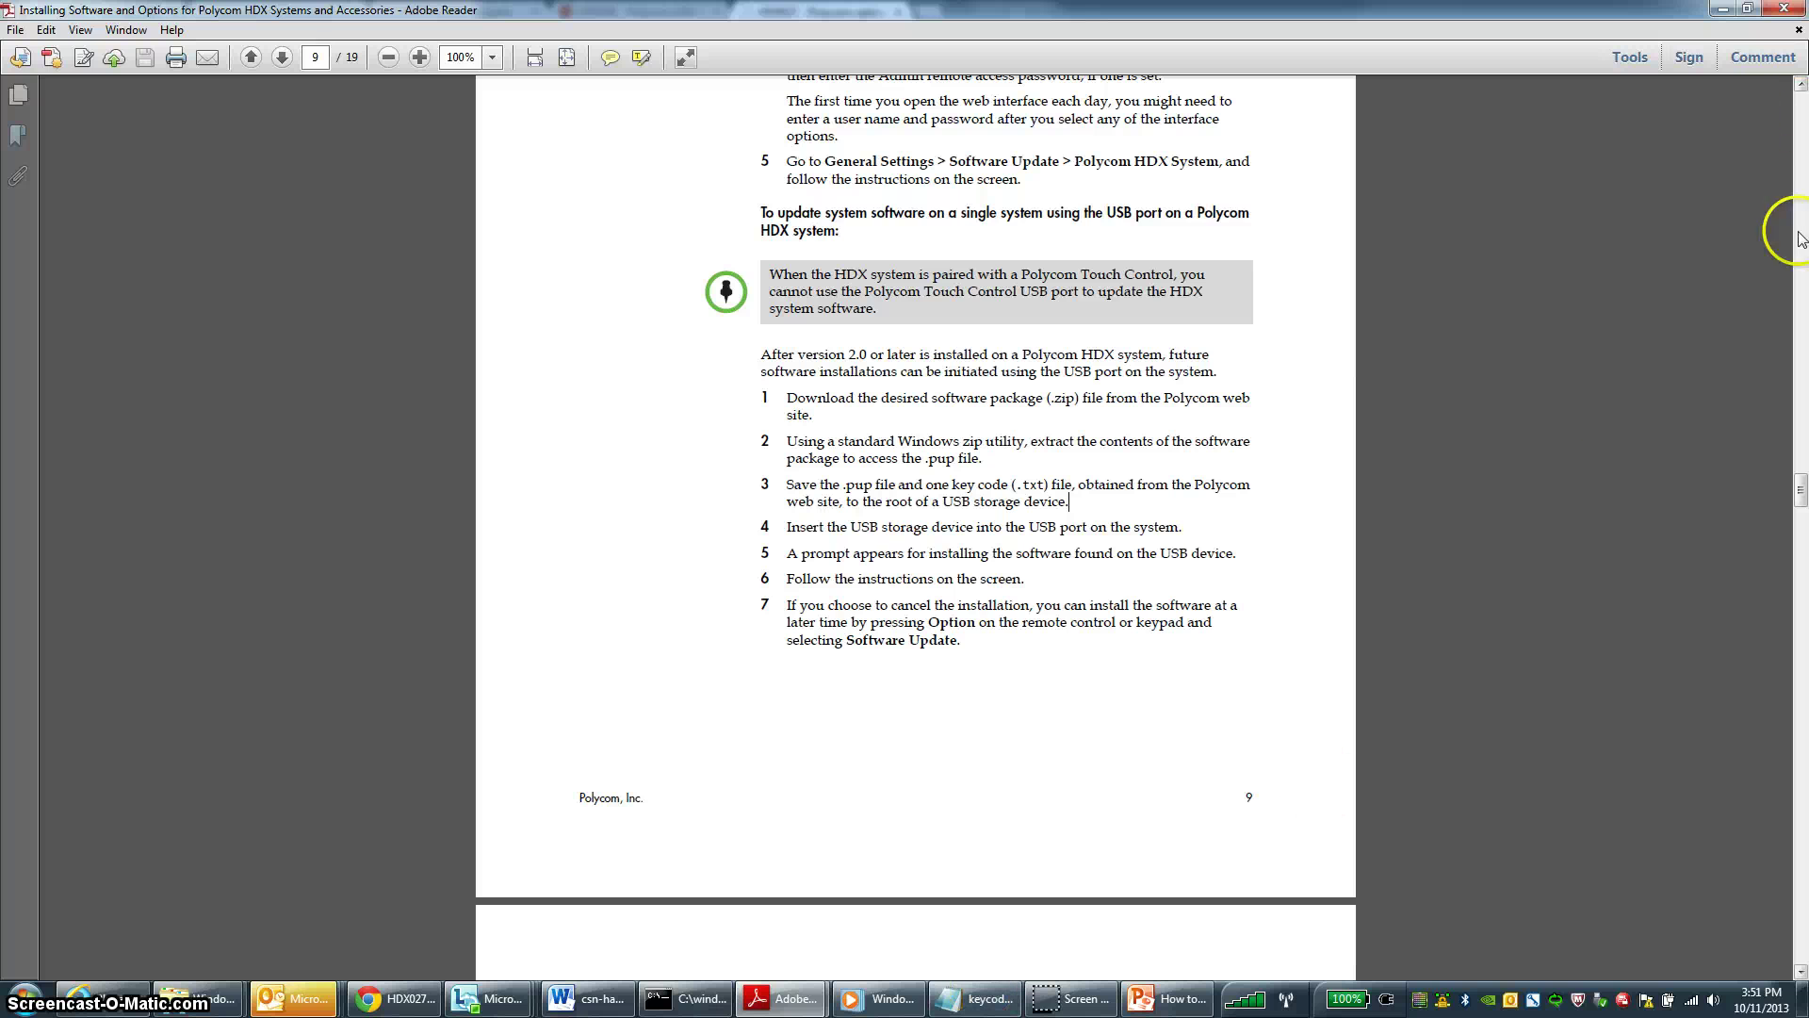
Find the format for text files containing license and serial numbers on page 6 of the guide and mark it
left_click(1797, 118)
left_click(1797, 117)
left_click(1797, 118)
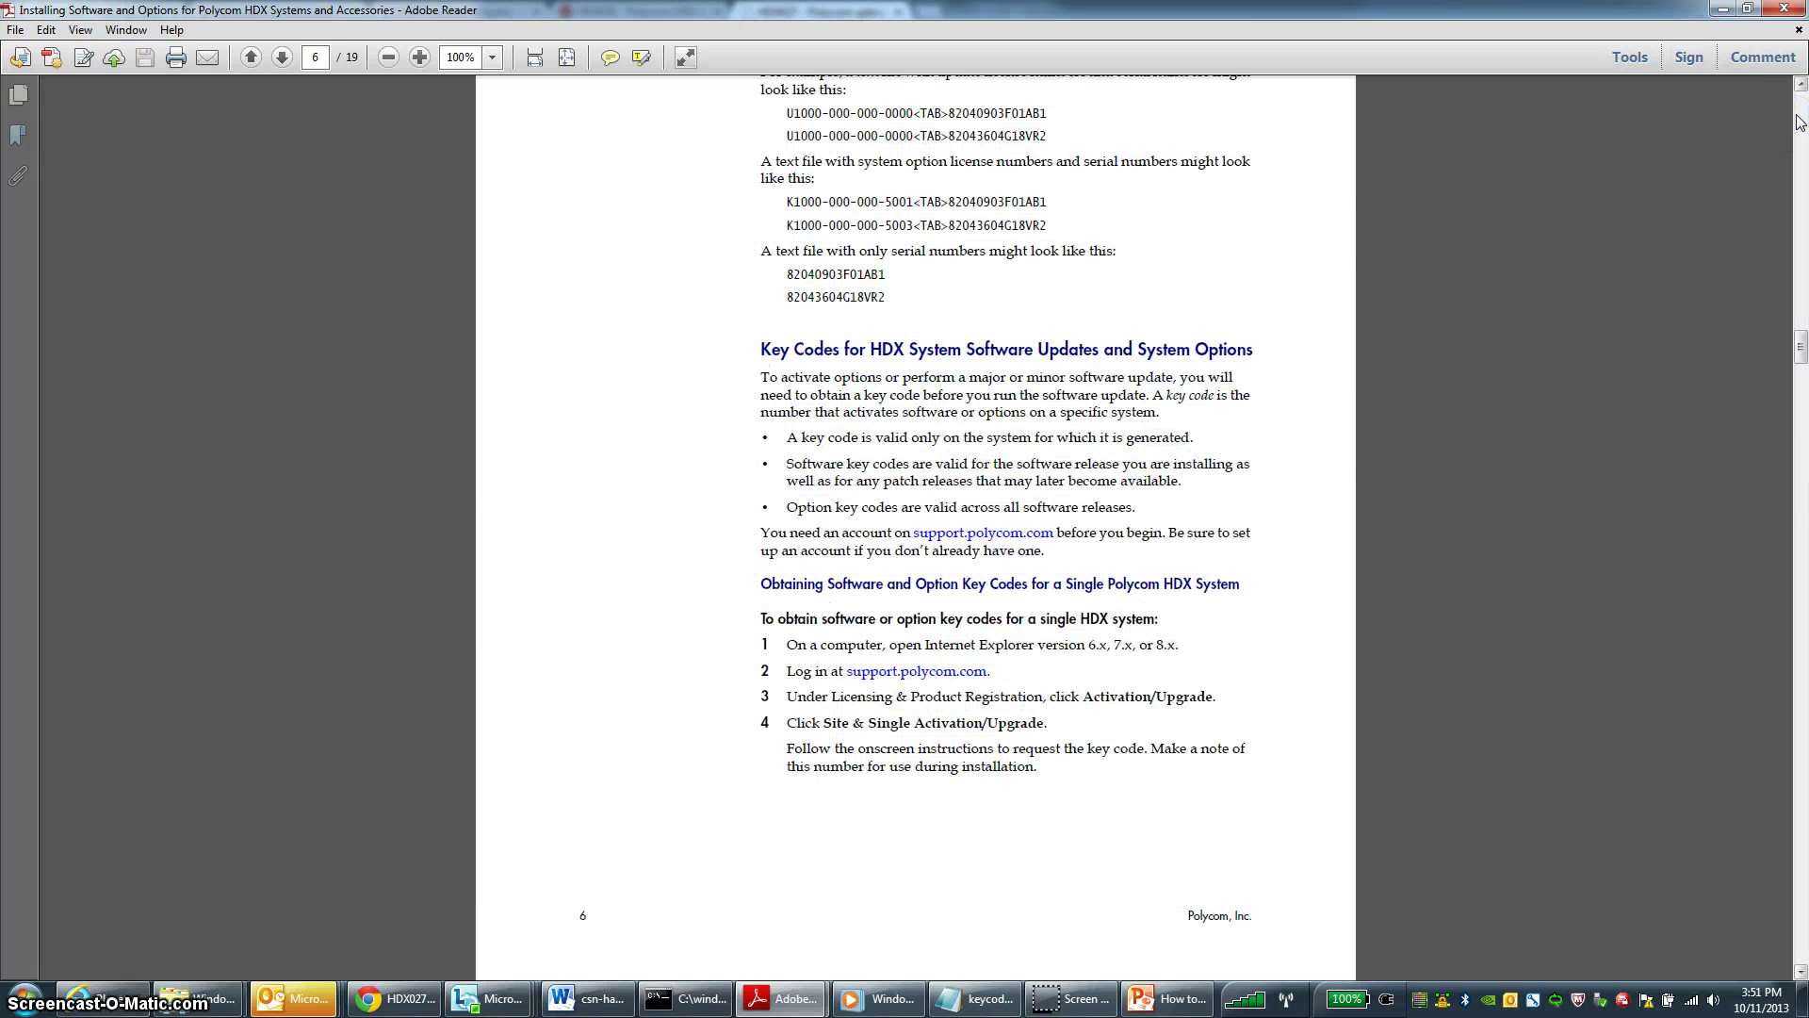
left_click(1797, 118)
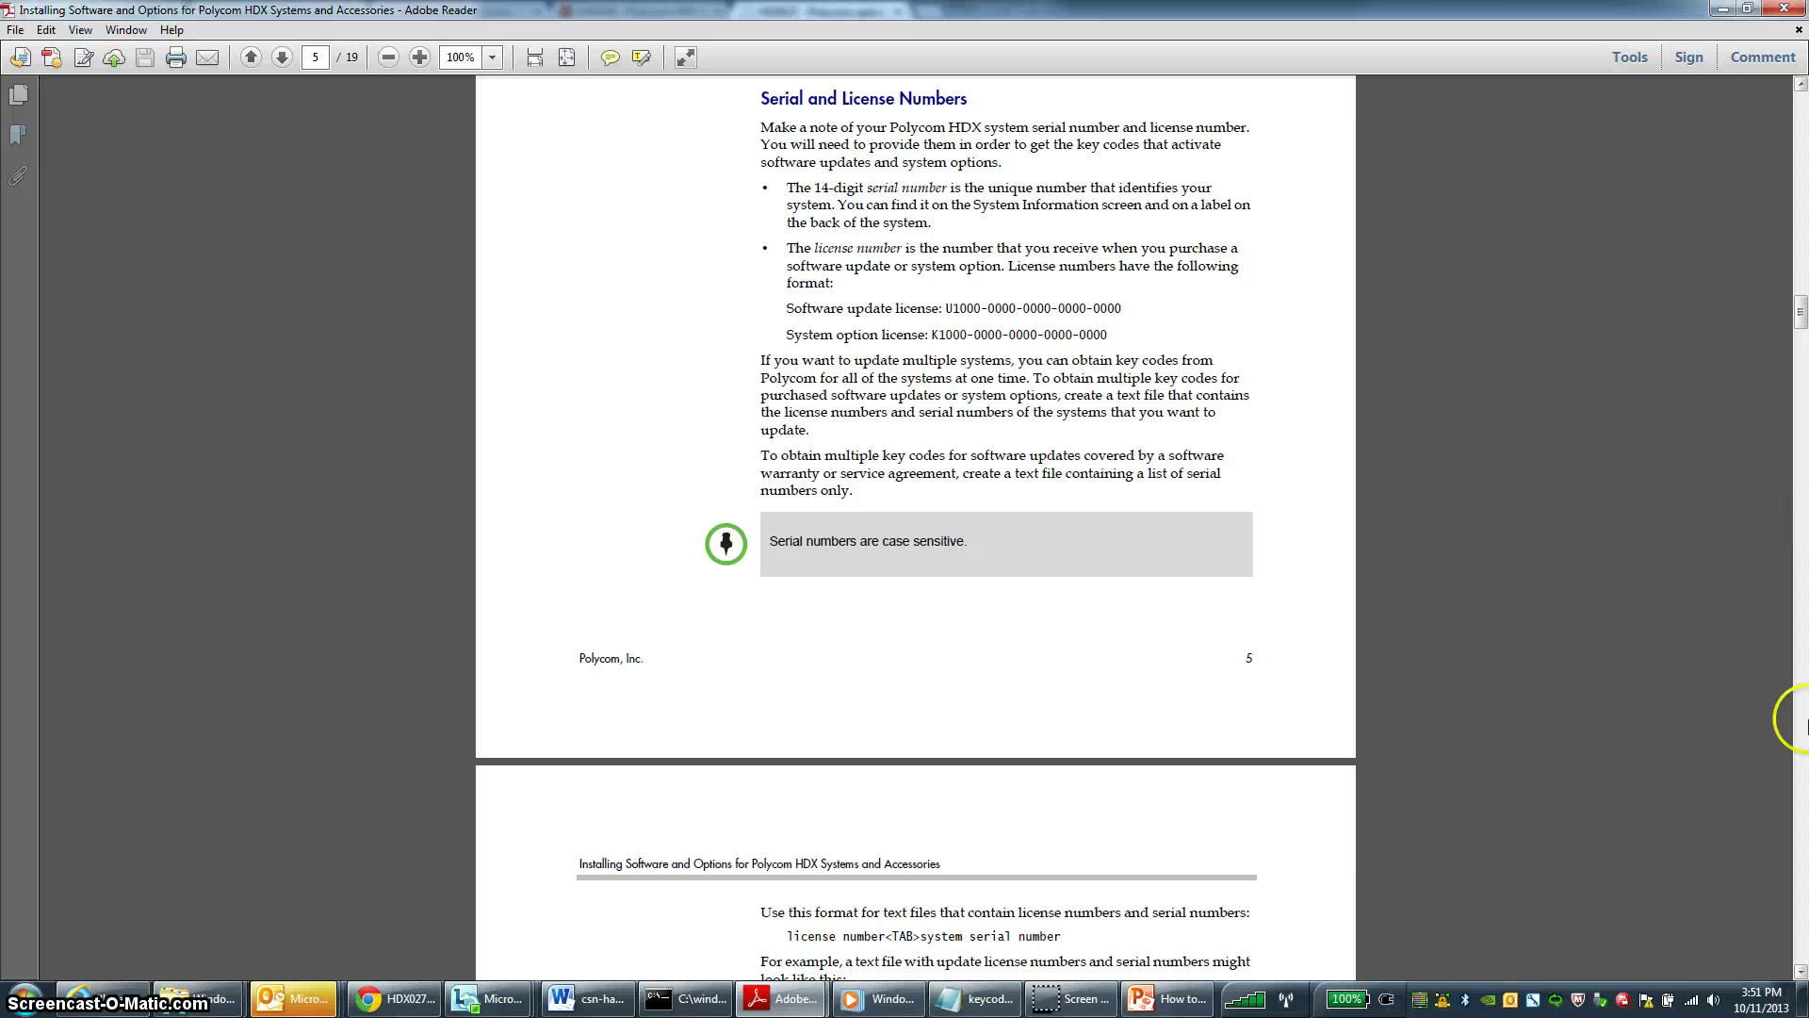
left_click(1800, 972)
scroll(1800, 972, "down", 12)
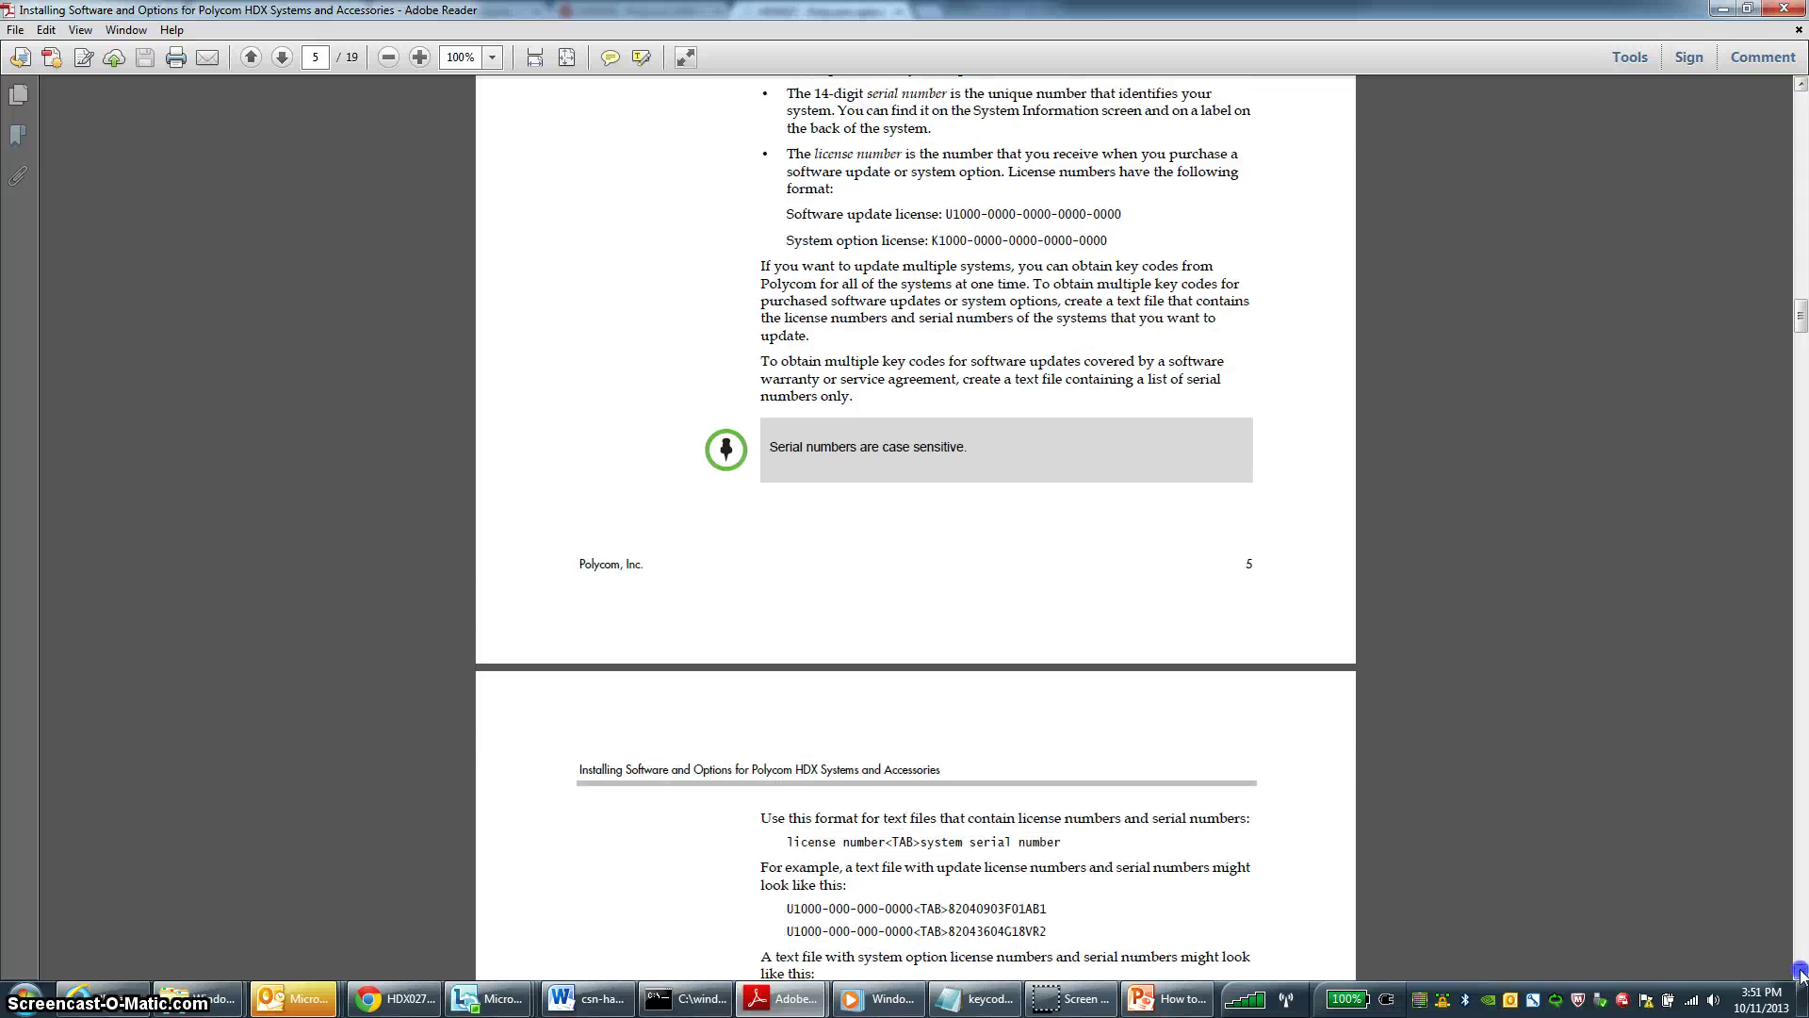
left_click(1800, 972)
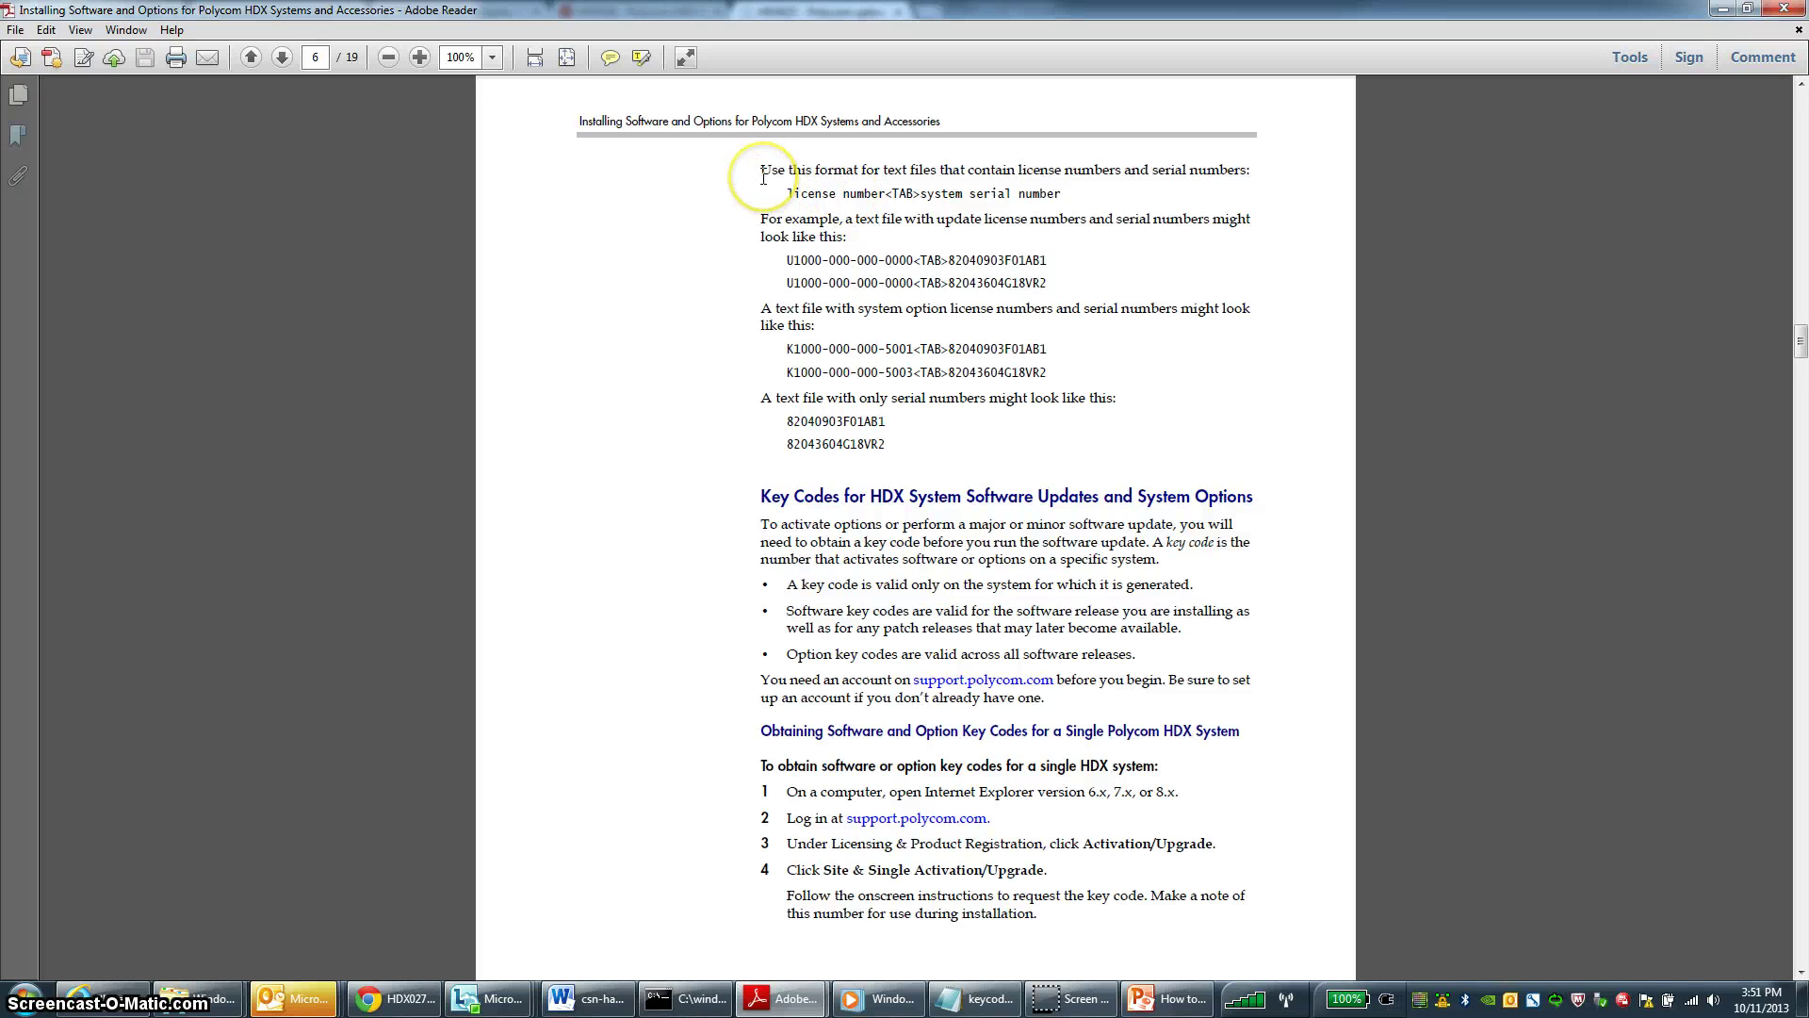
left_click_drag(764, 177, 1052, 192)
left_click(1080, 200)
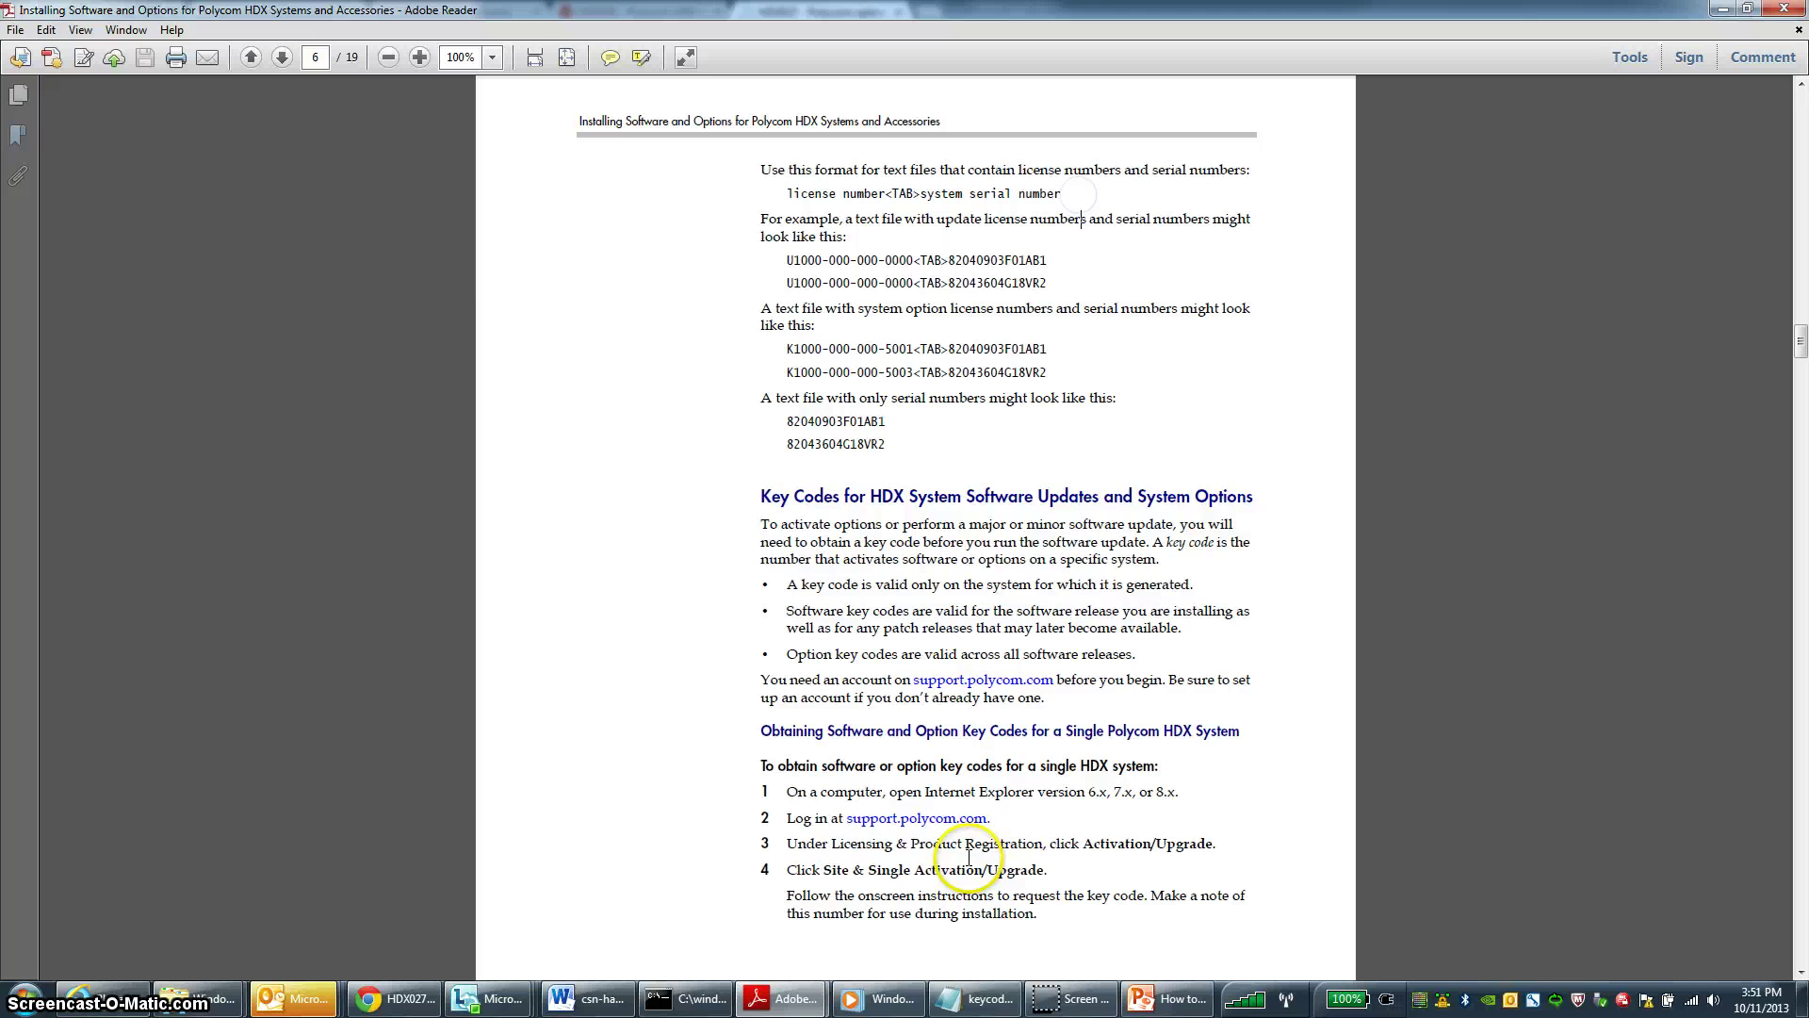
Compare the Notepad keycode file with the guide's format and with the upgrade key codes on the Polycom support page
left_click(978, 1001)
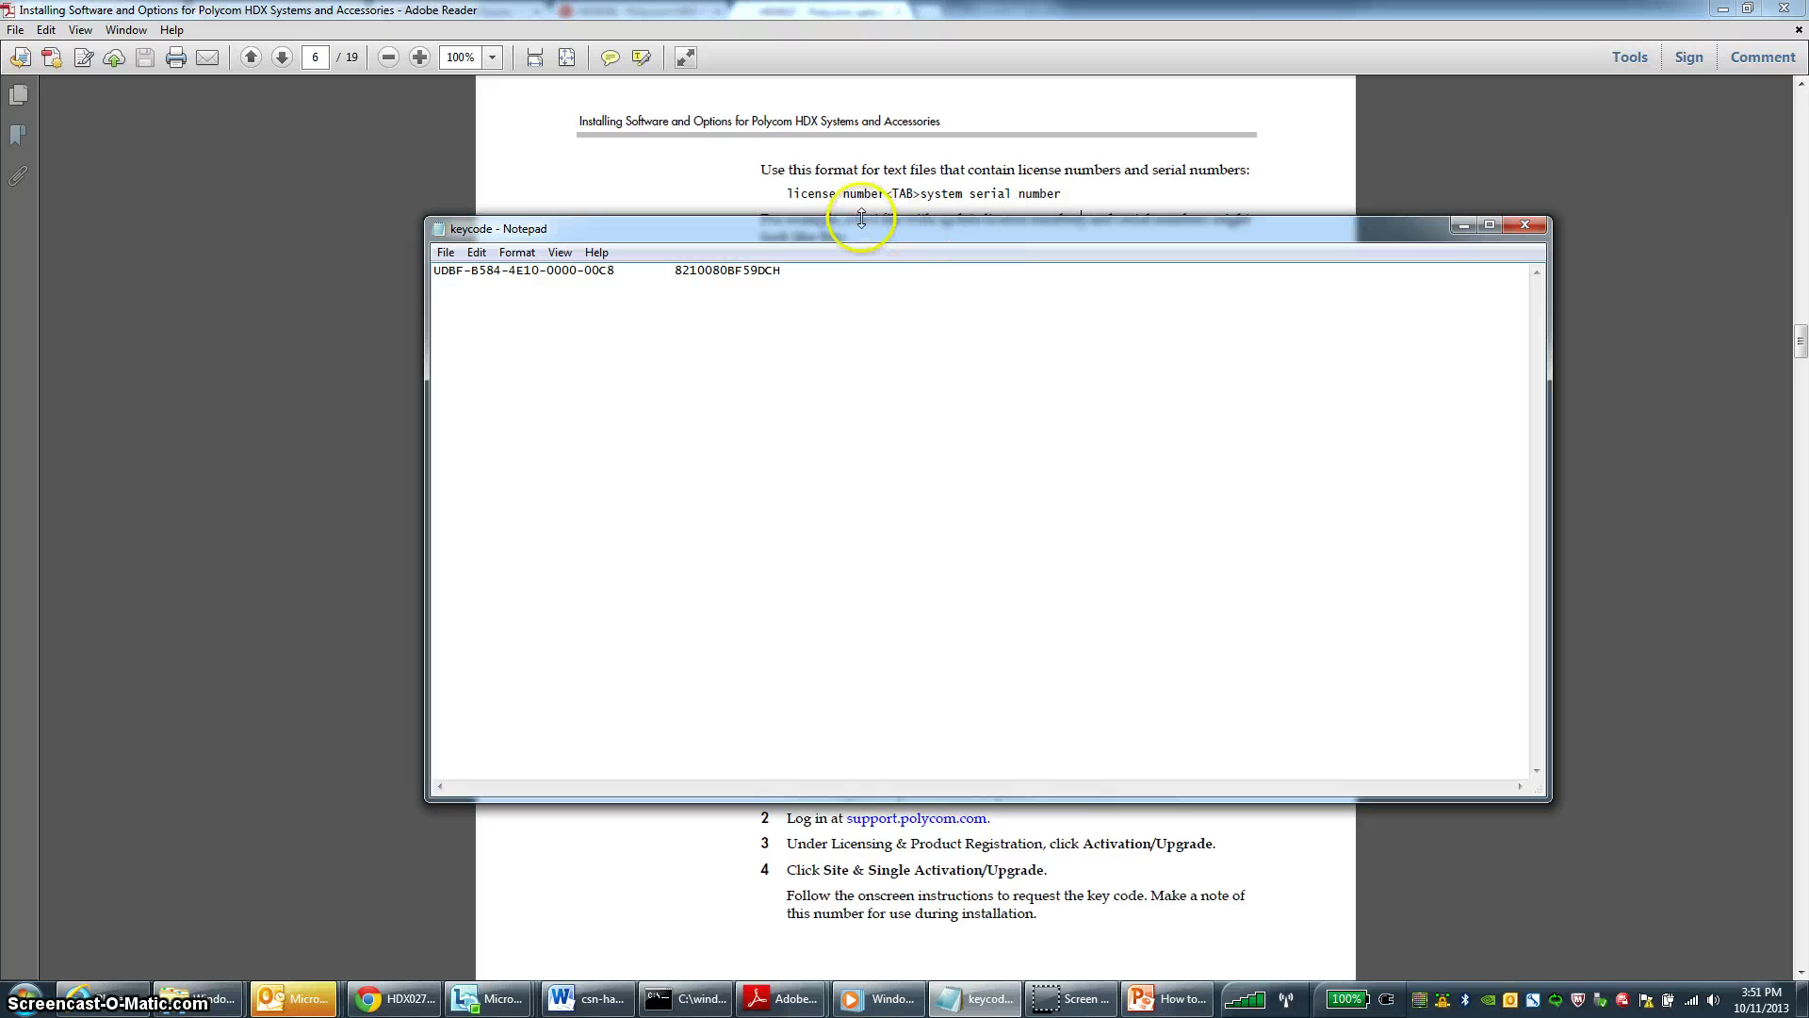
left_click(787, 194)
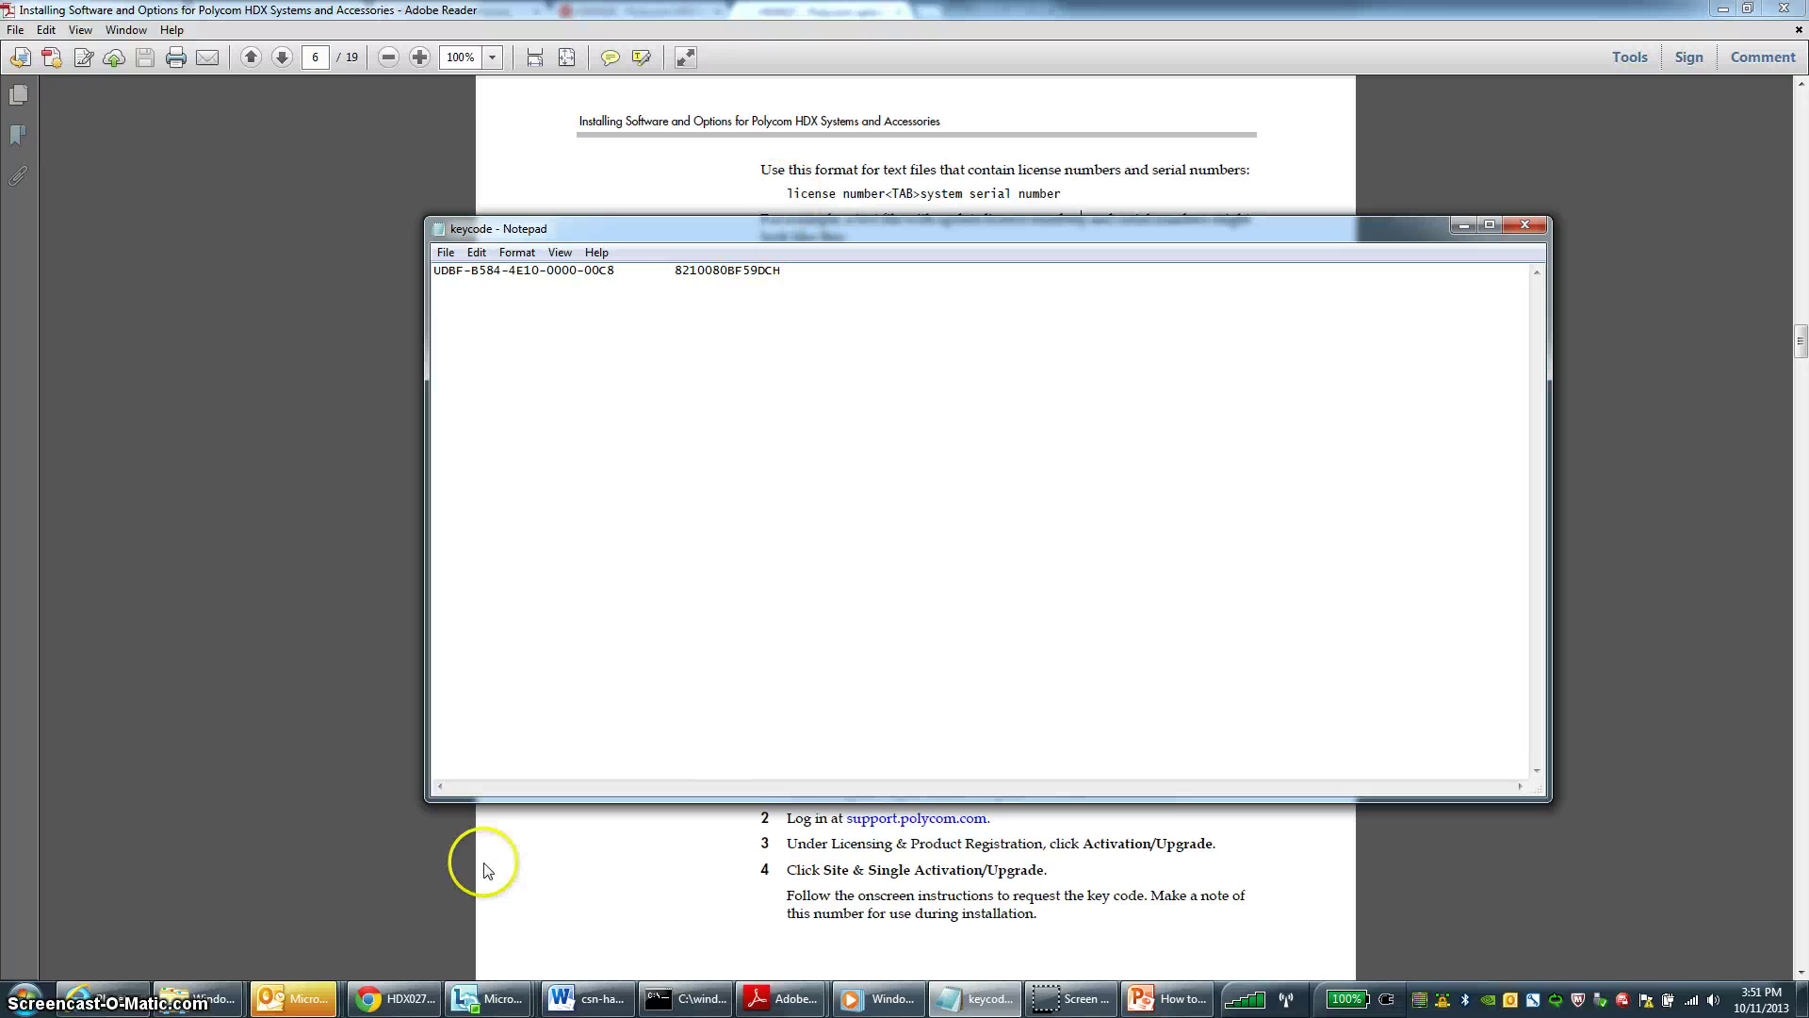
left_click(404, 1005)
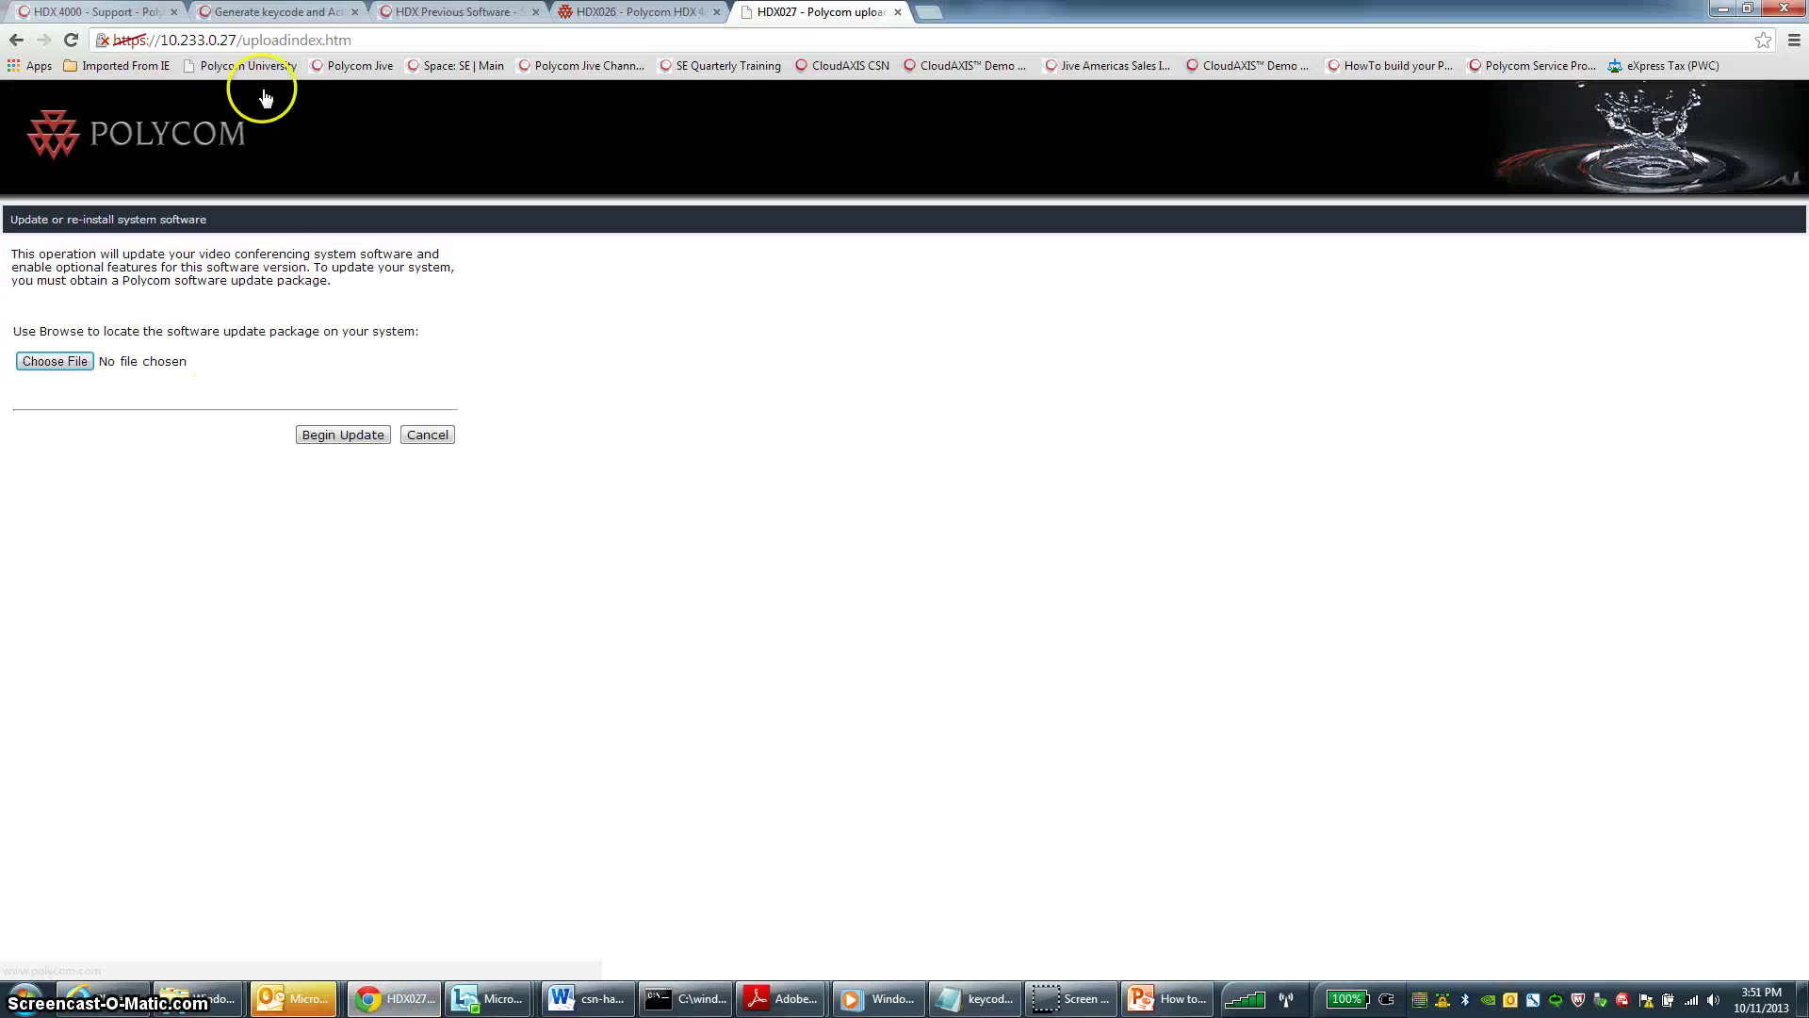
left_click(278, 13)
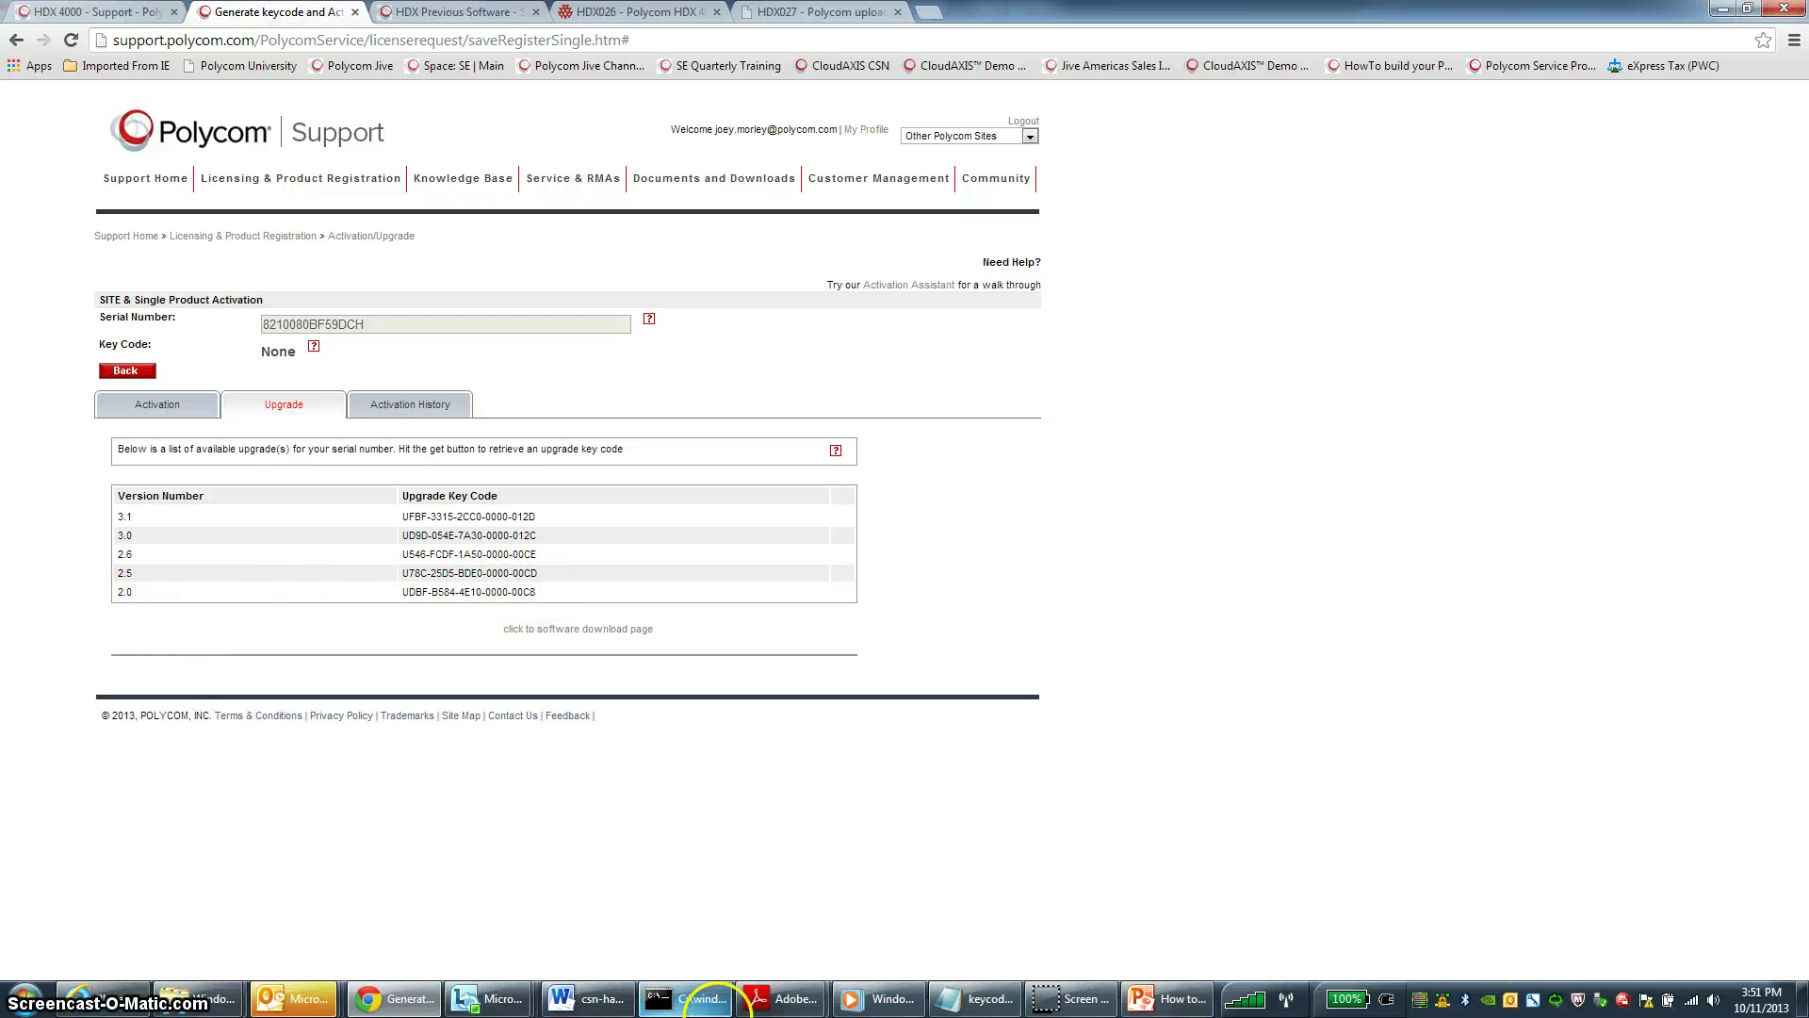
left_click(980, 1002)
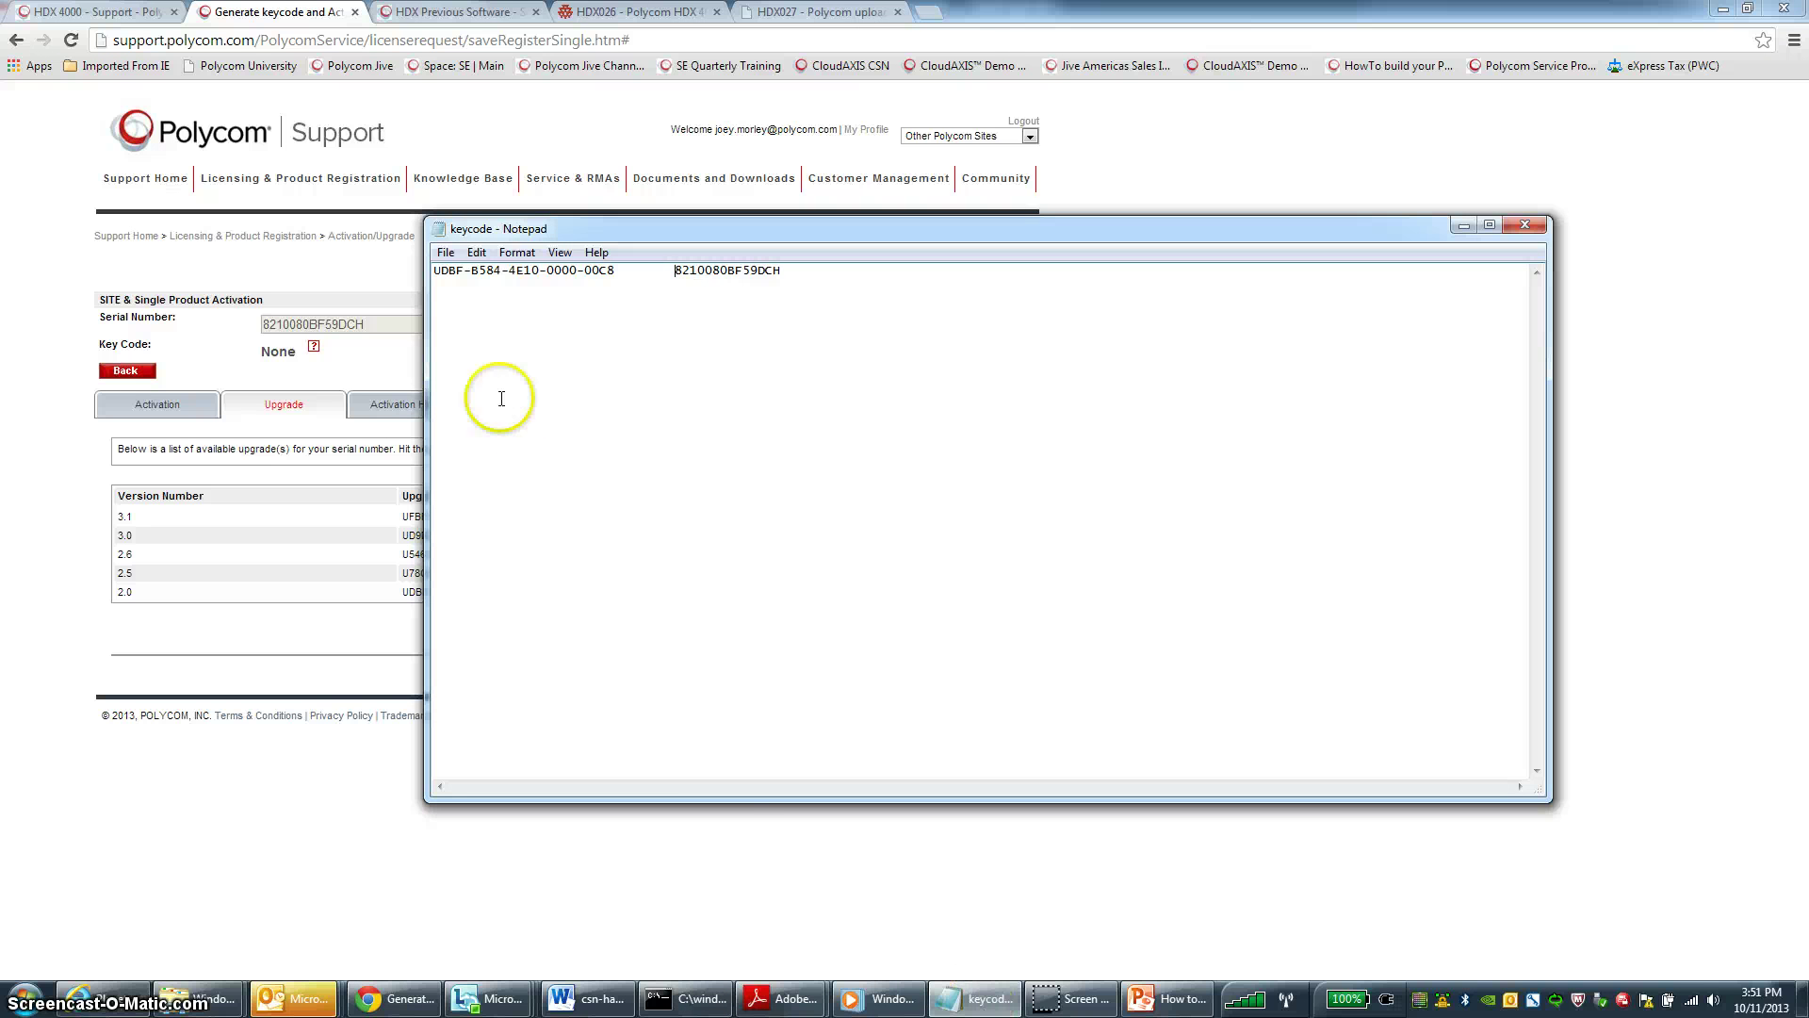
Bring the keycode file up over the guide's page 6 to check the spacing between its key code and serial number
left_click(780, 999)
left_click(857, 949)
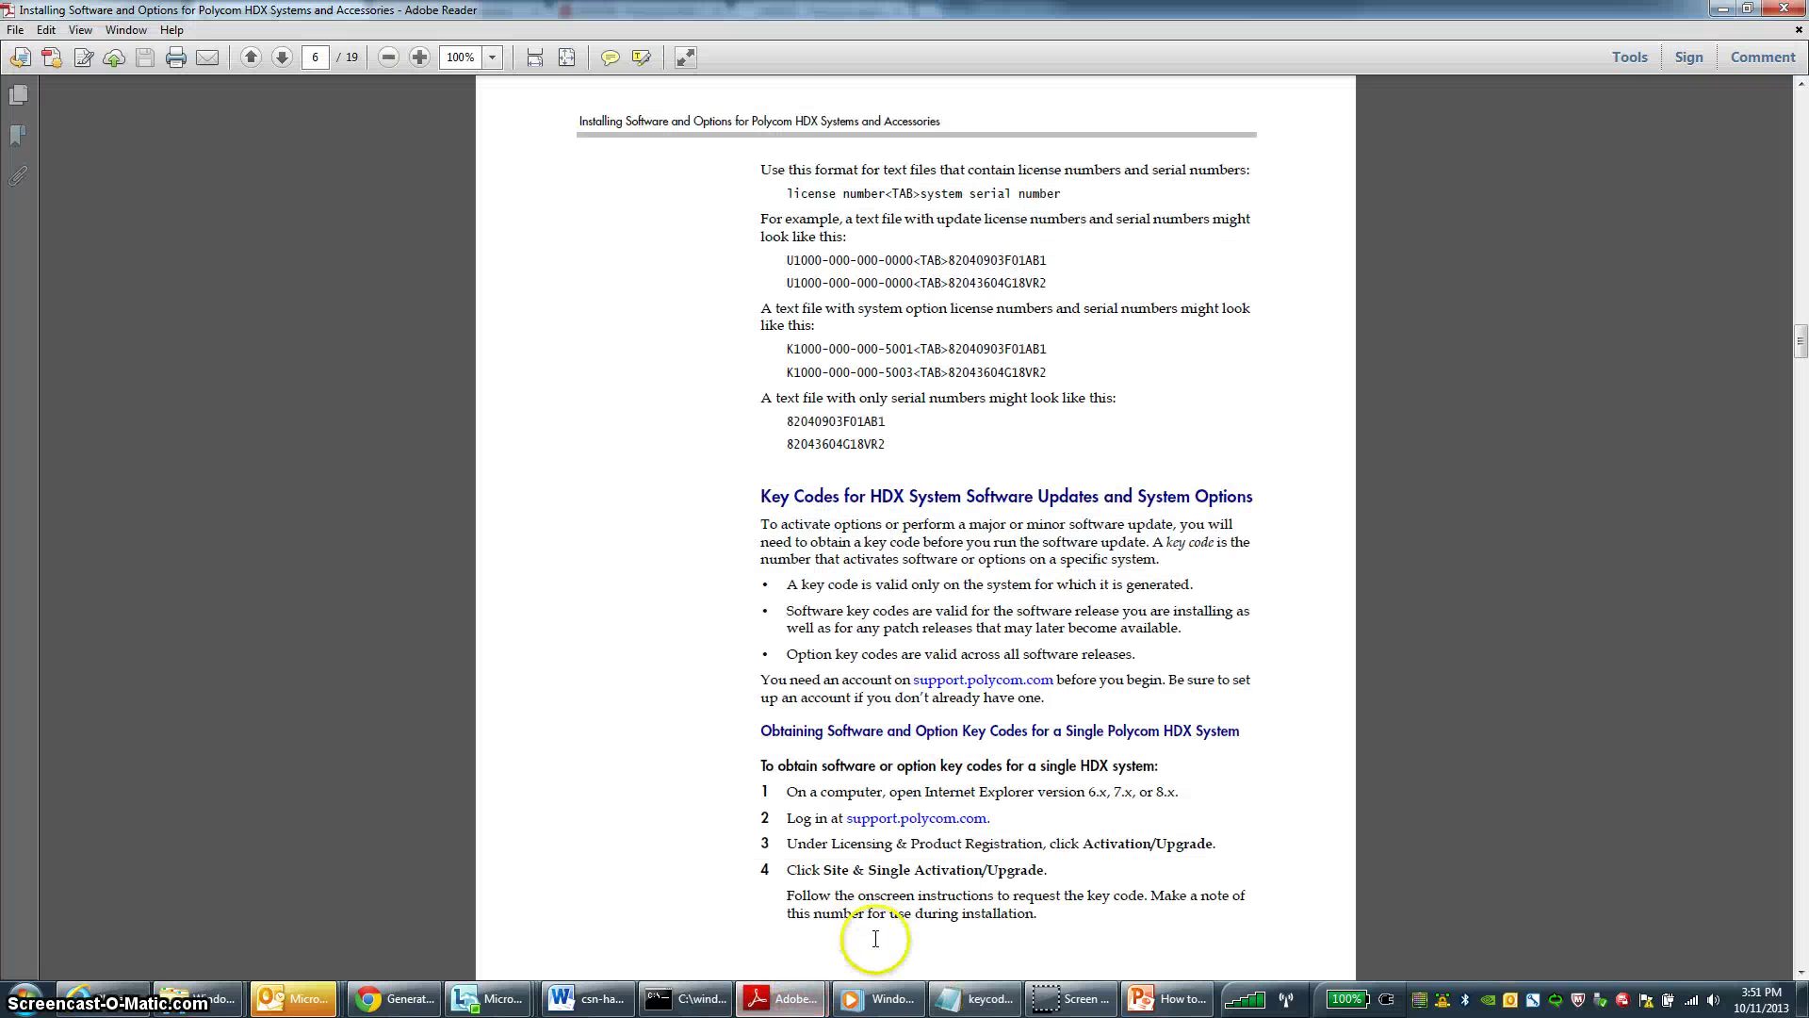
left_click(970, 1002)
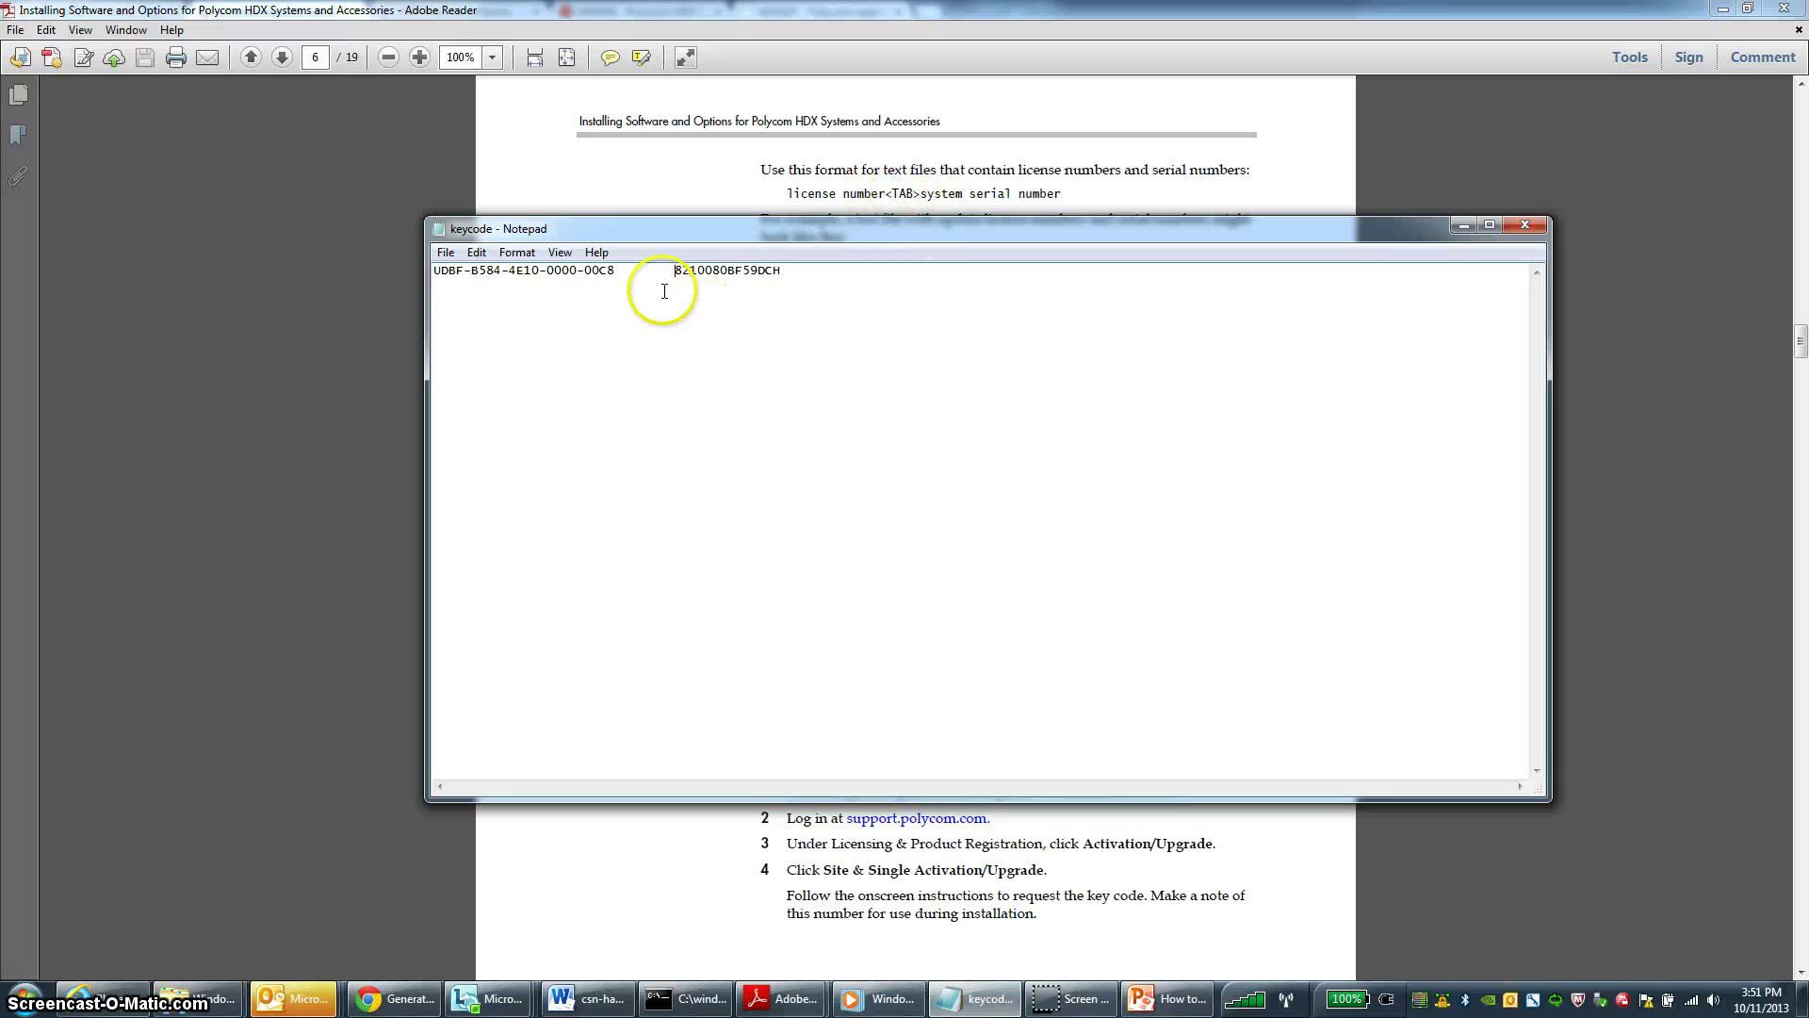
left_click(729, 271)
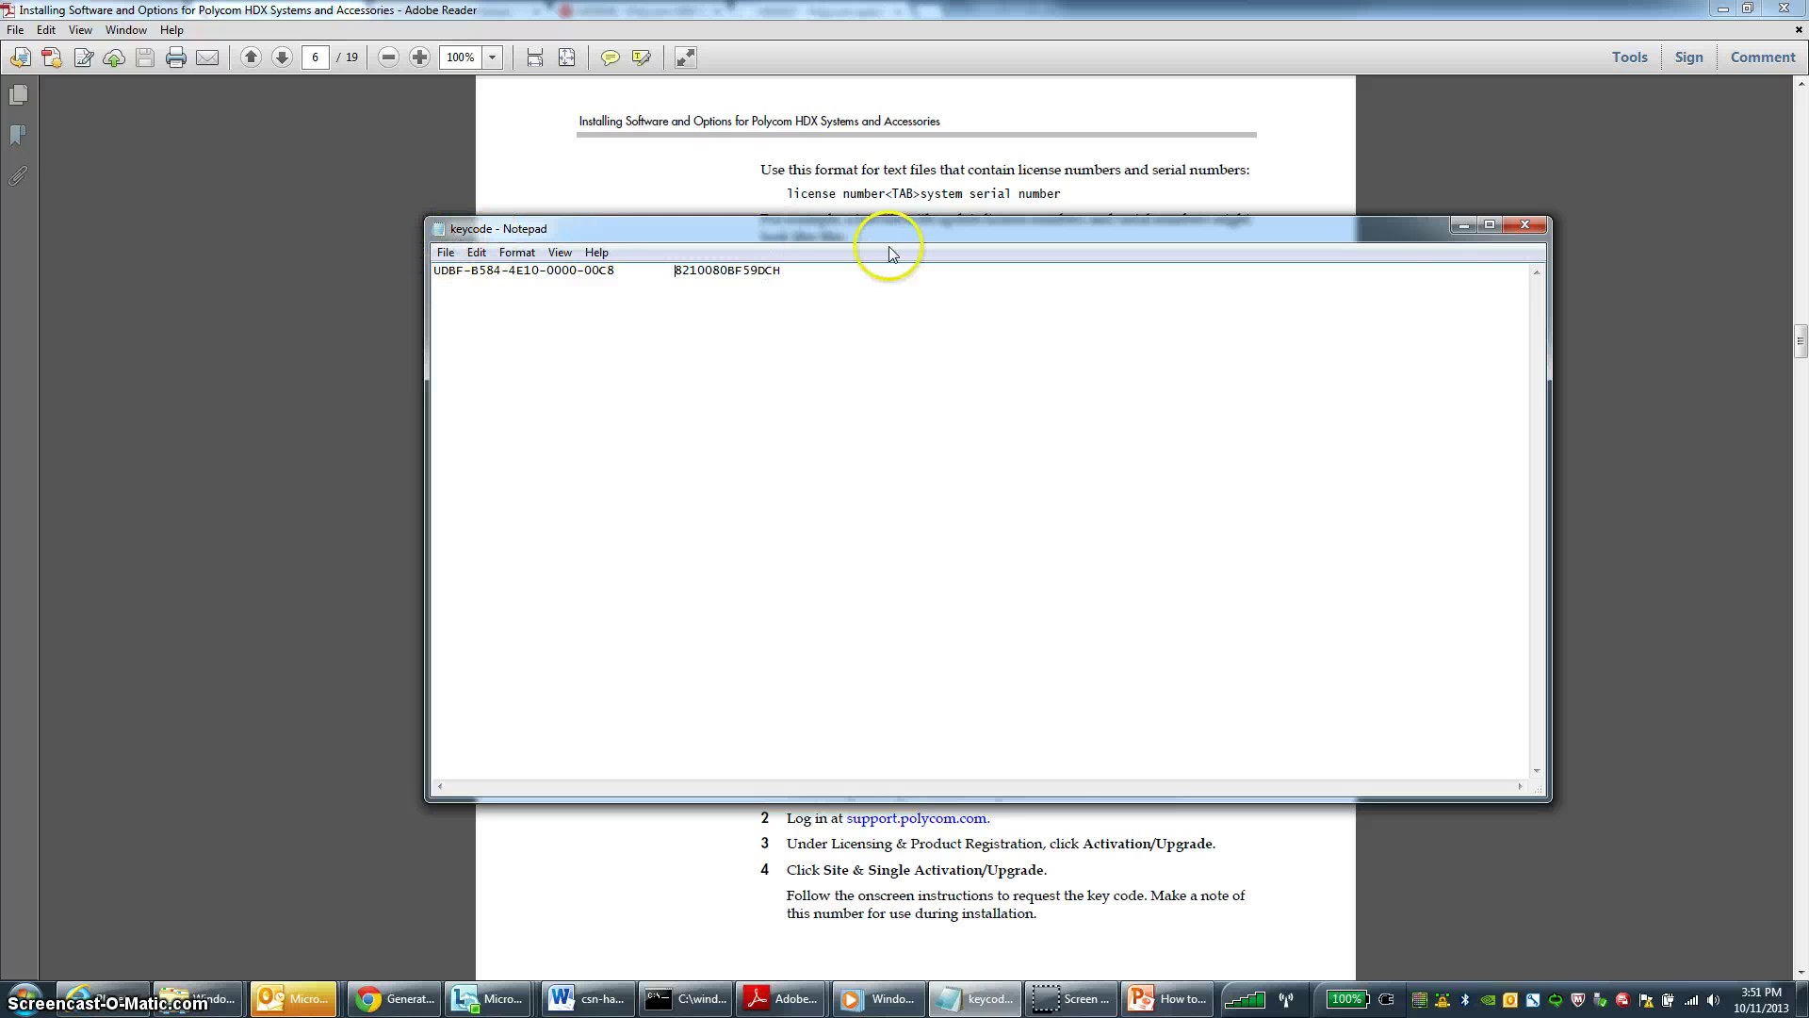
Put the keycode file away and return to the USB update instructions on page 9 of the guide
left_click(1461, 223)
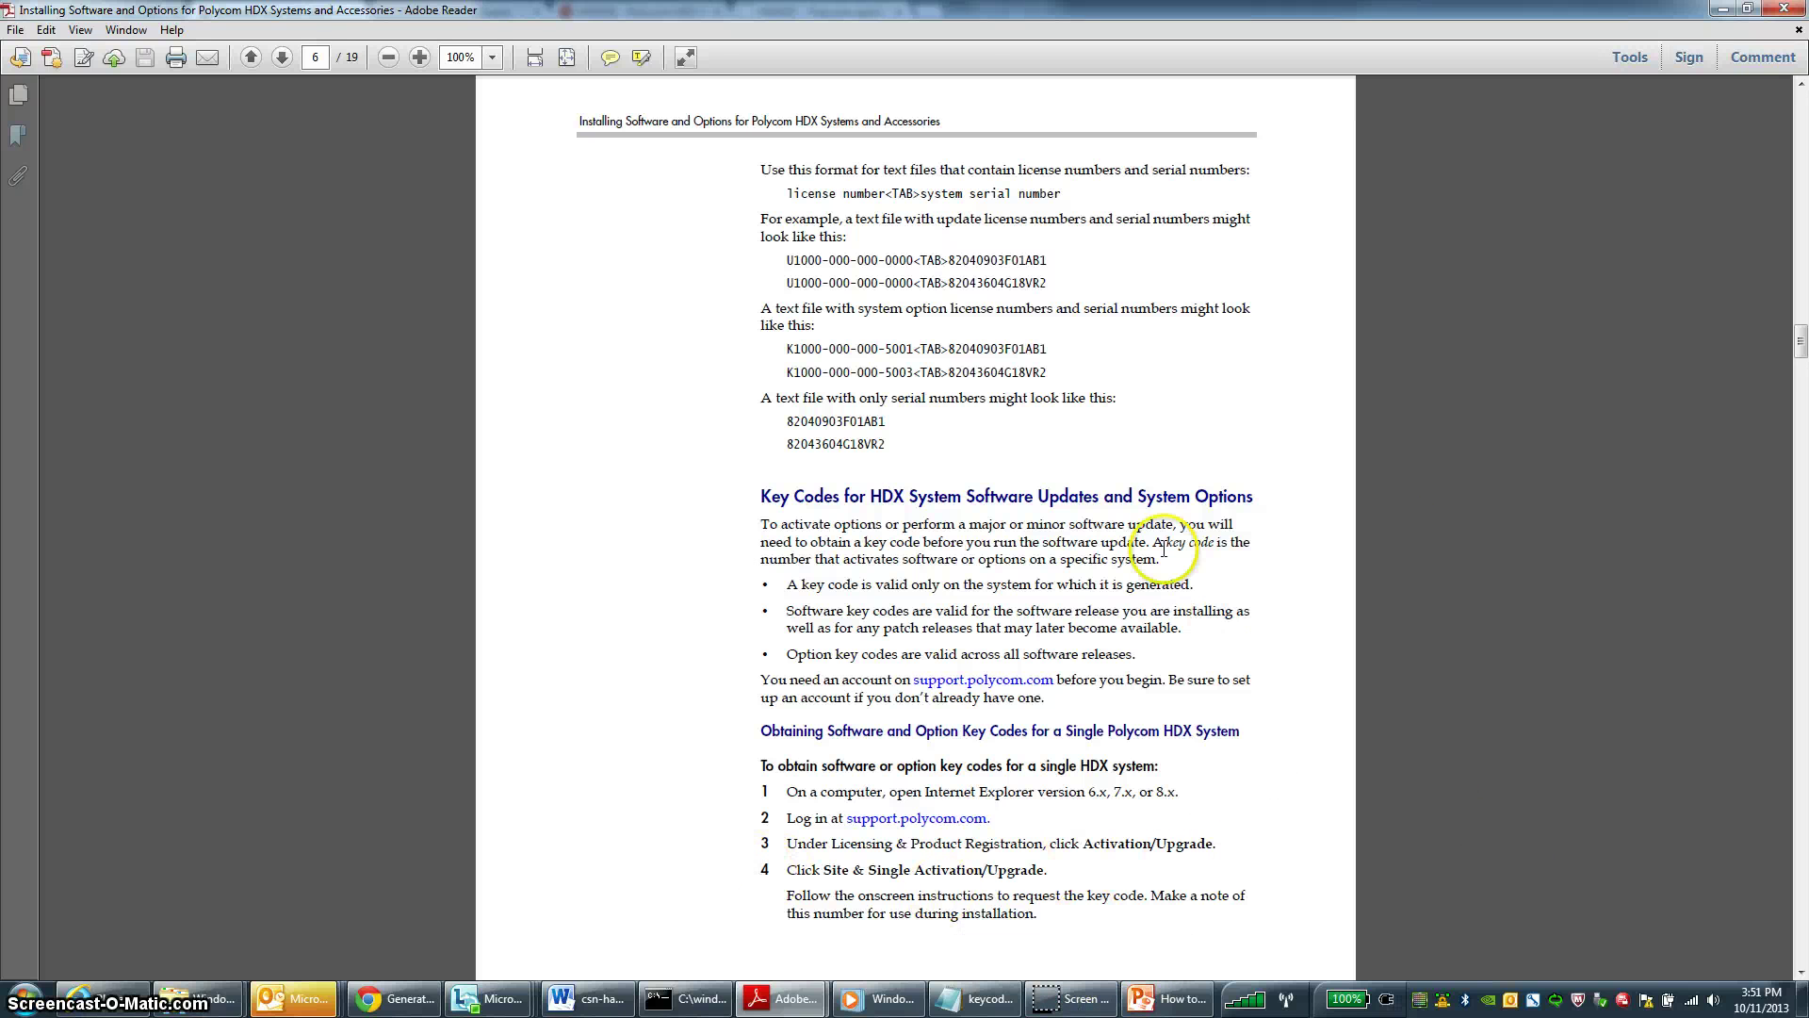
left_click(1803, 946)
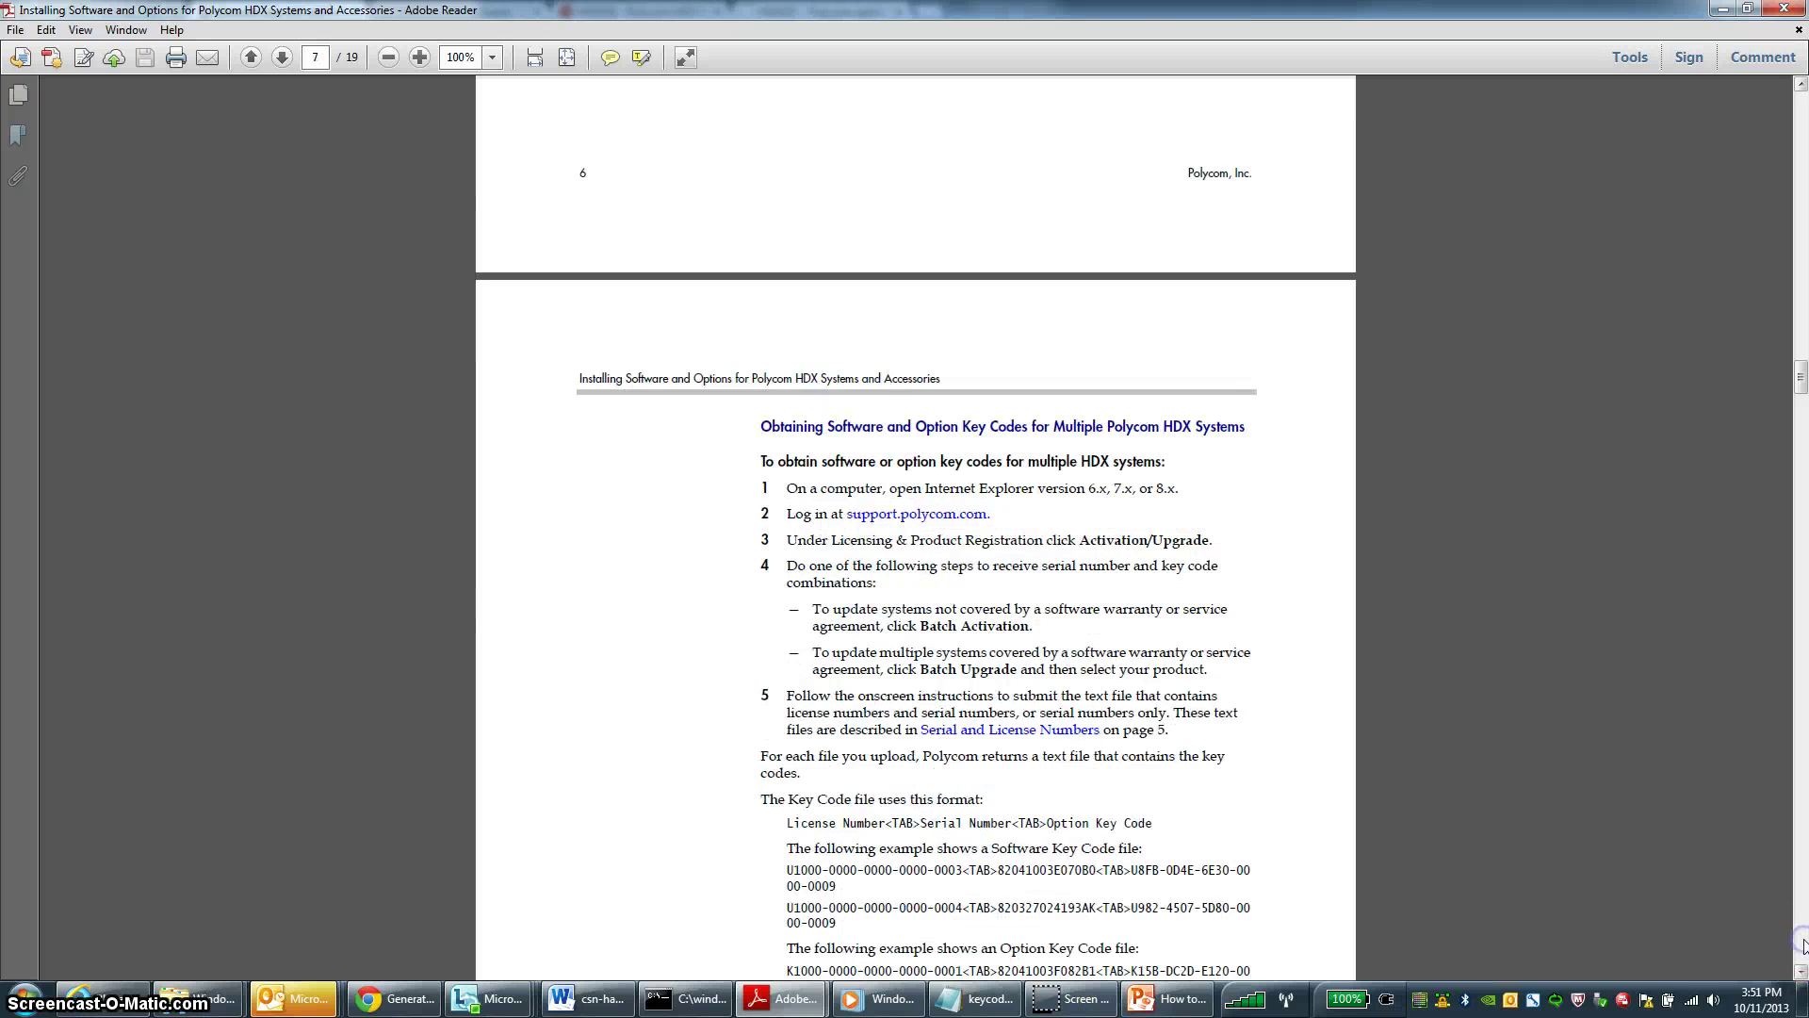
left_click(1803, 946)
left_click(1803, 947)
left_click(1803, 946)
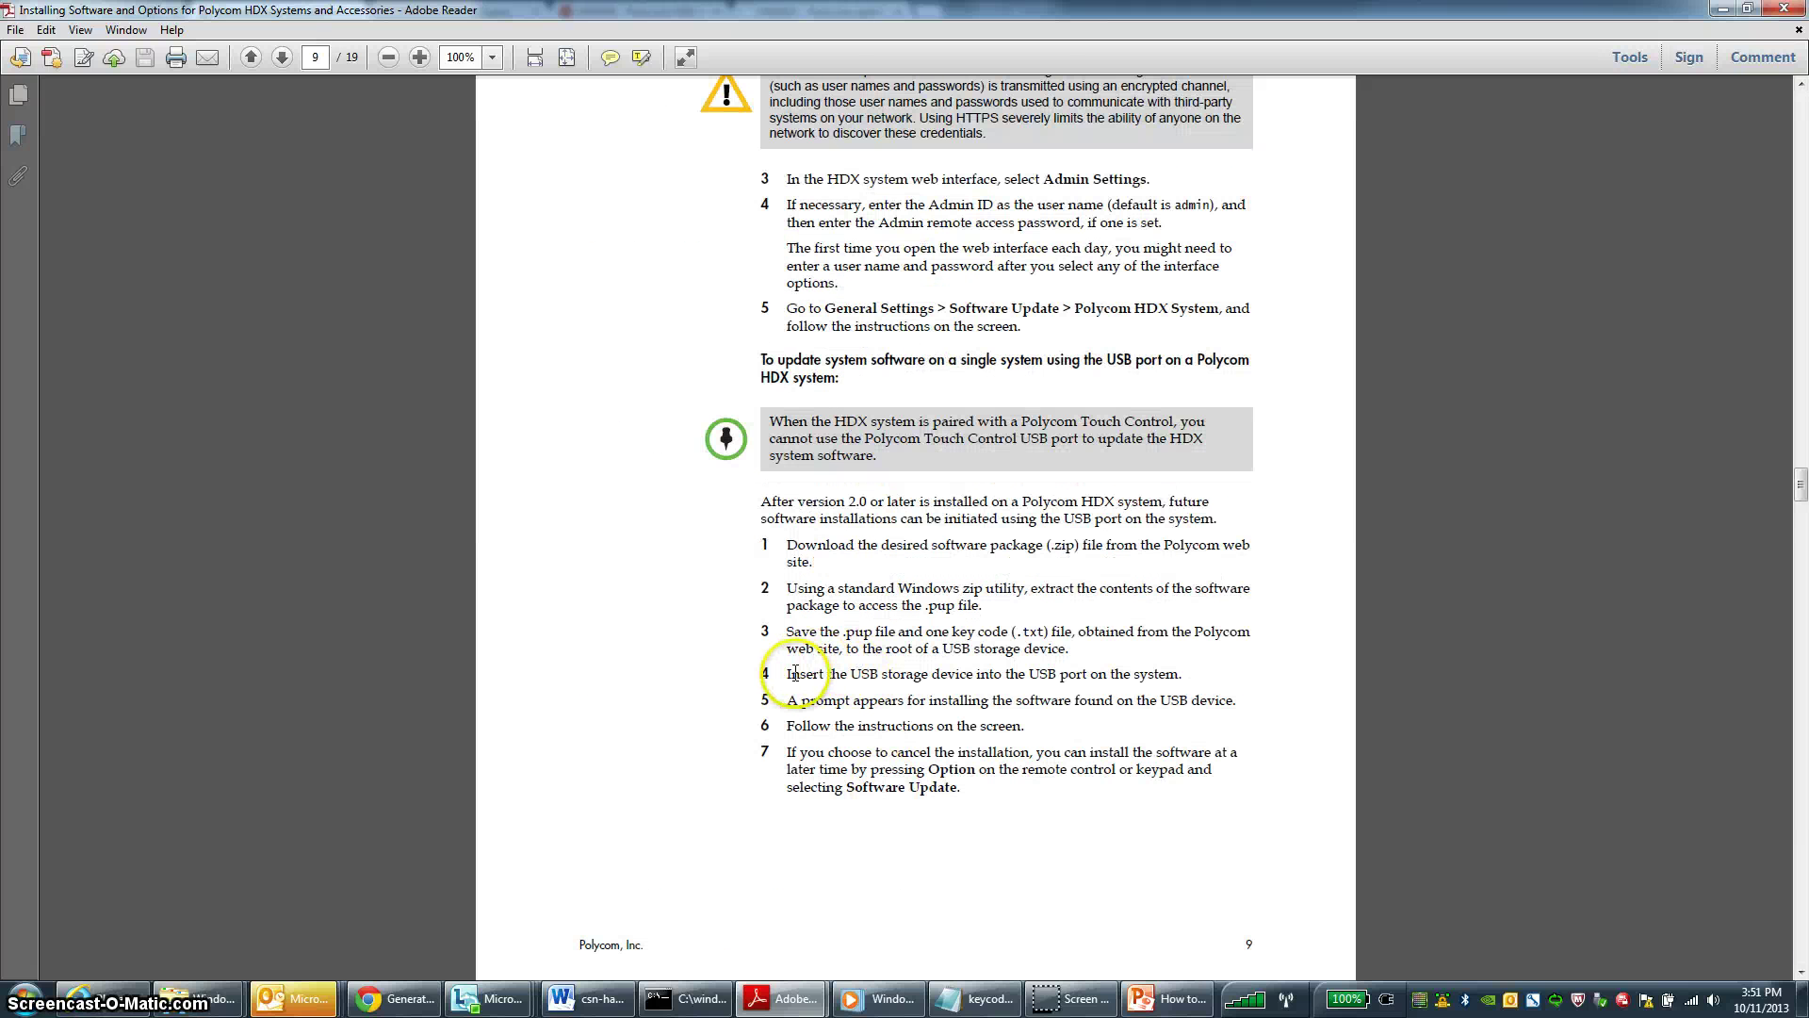
Read USB update steps 3 to 7, marking the text on the root of a USB storage device and inserting it into the system
left_click_drag(782, 673, 1030, 650)
left_click(1166, 674)
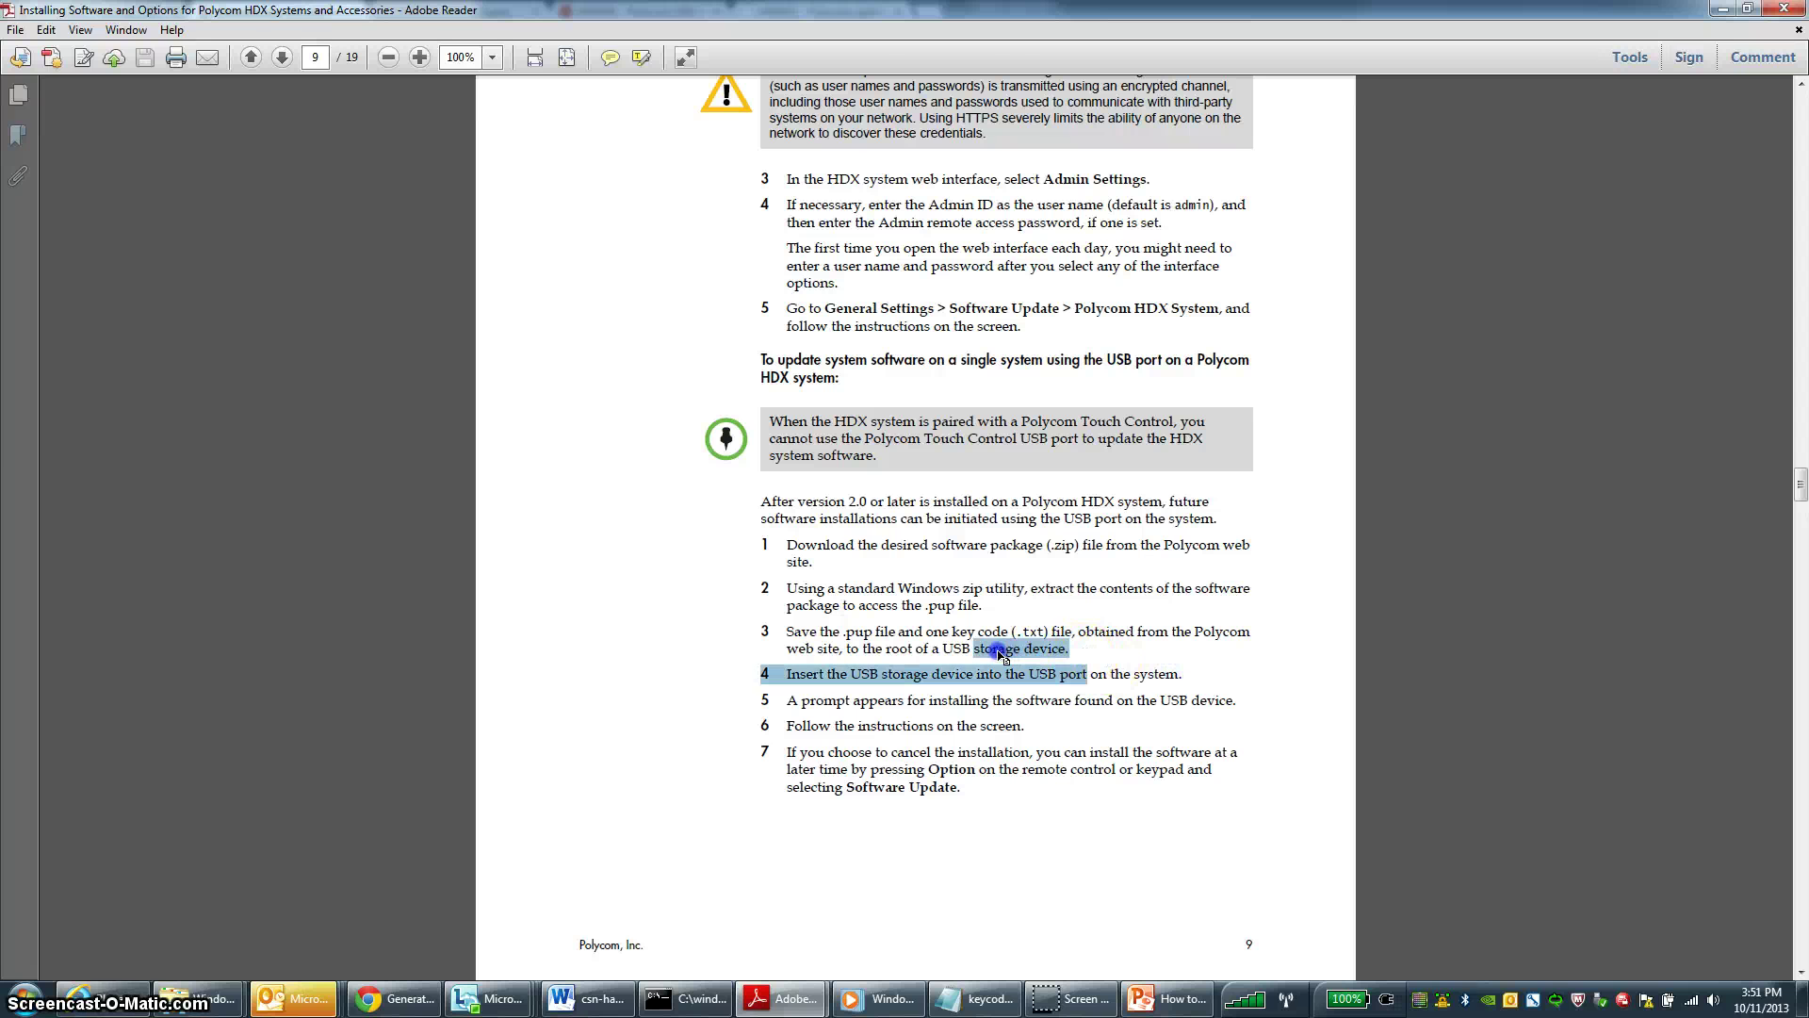
left_click(997, 651)
left_click_drag(885, 650, 980, 649)
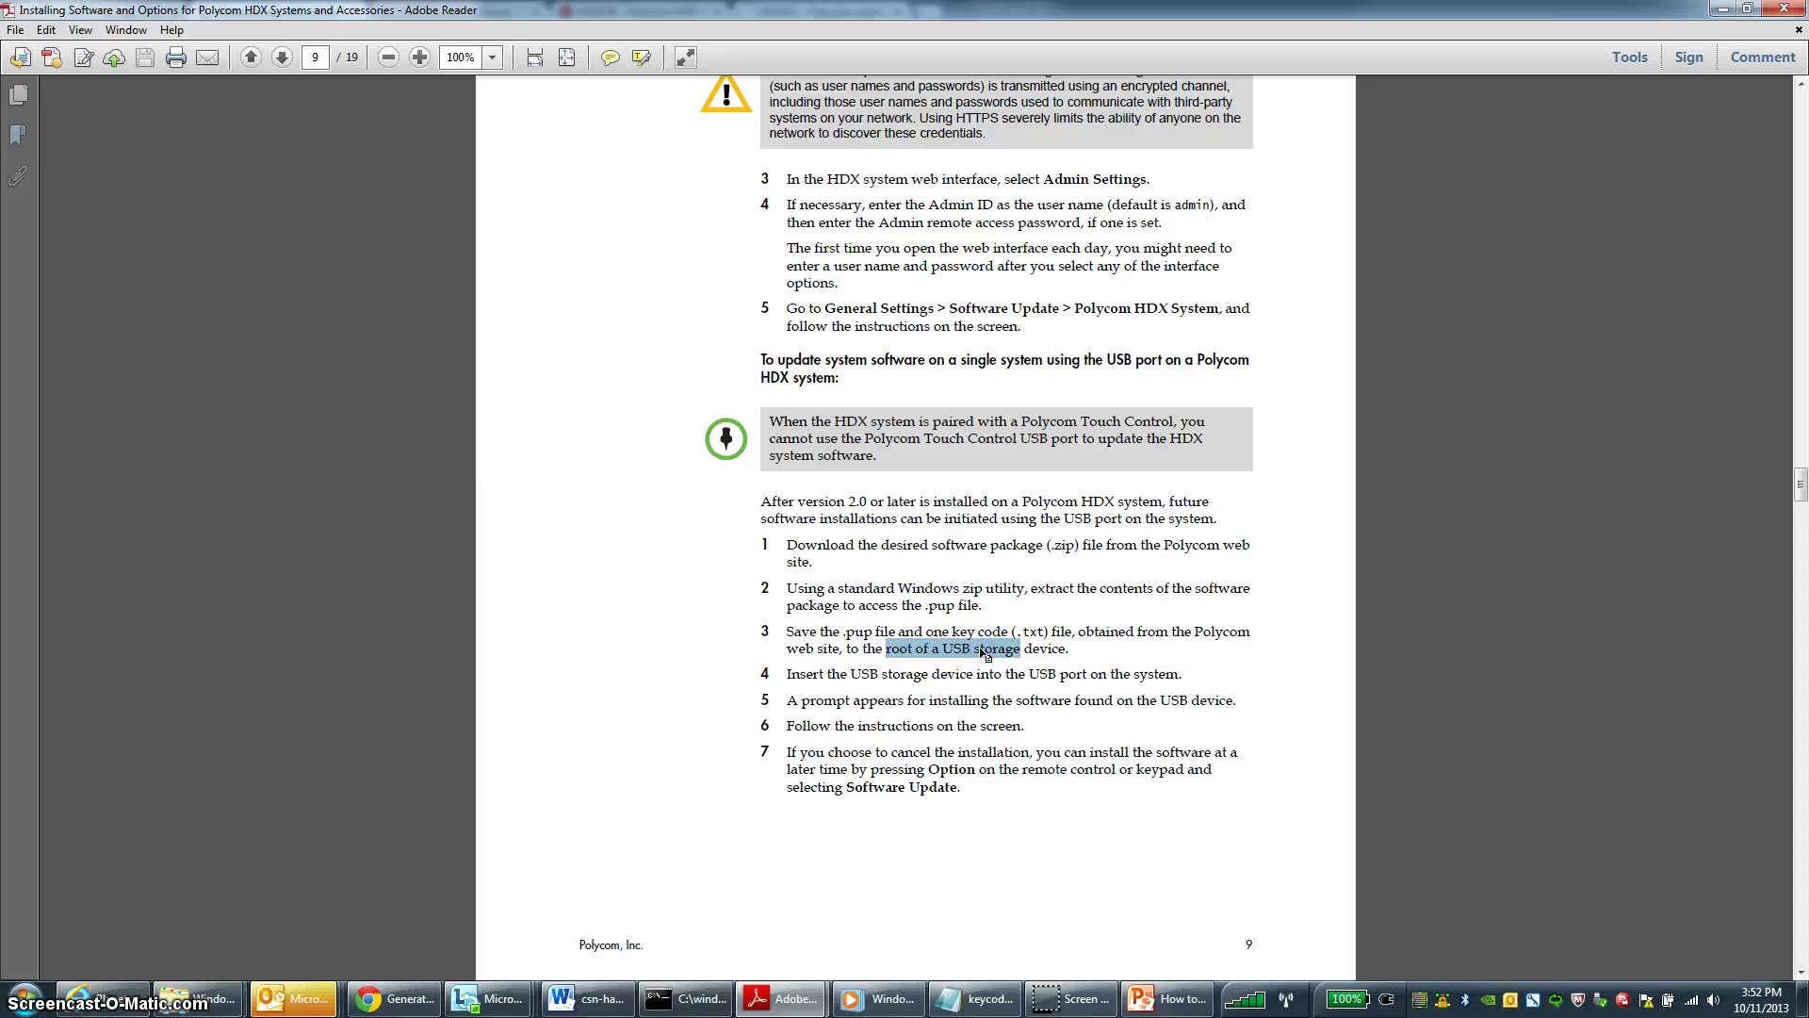
left_click(983, 650)
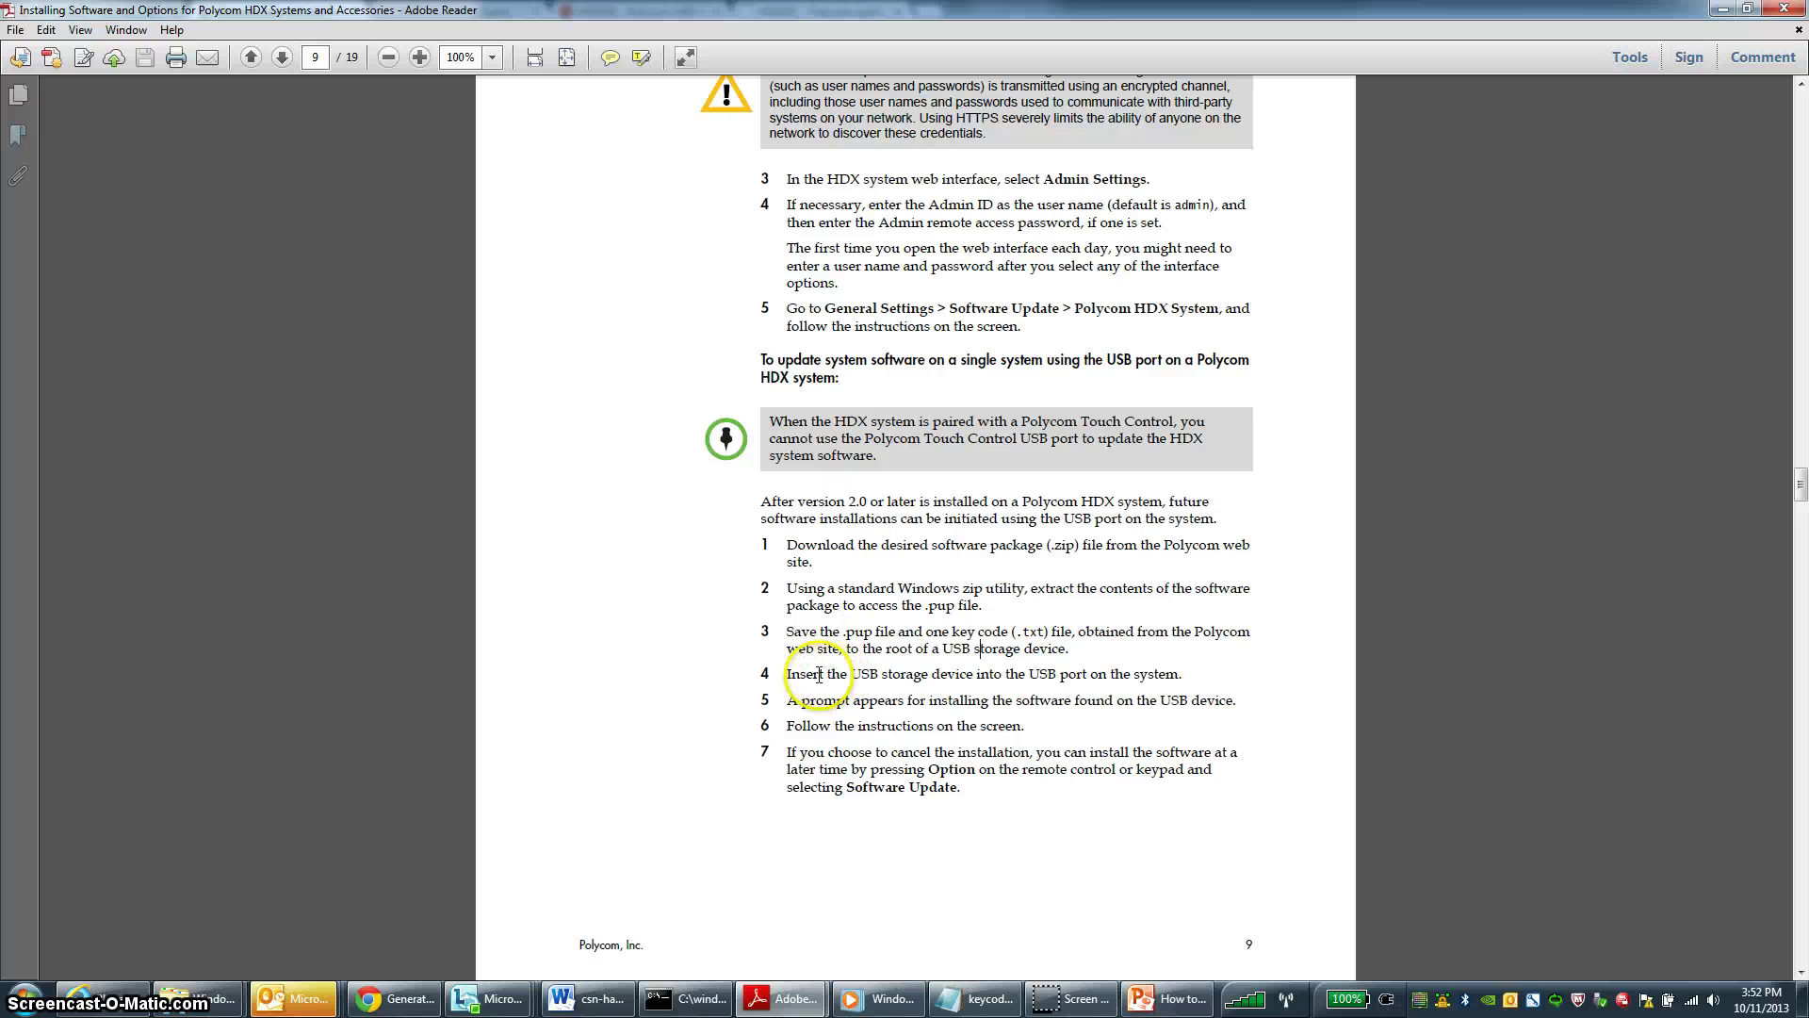
left_click(880, 691)
left_click(1091, 835)
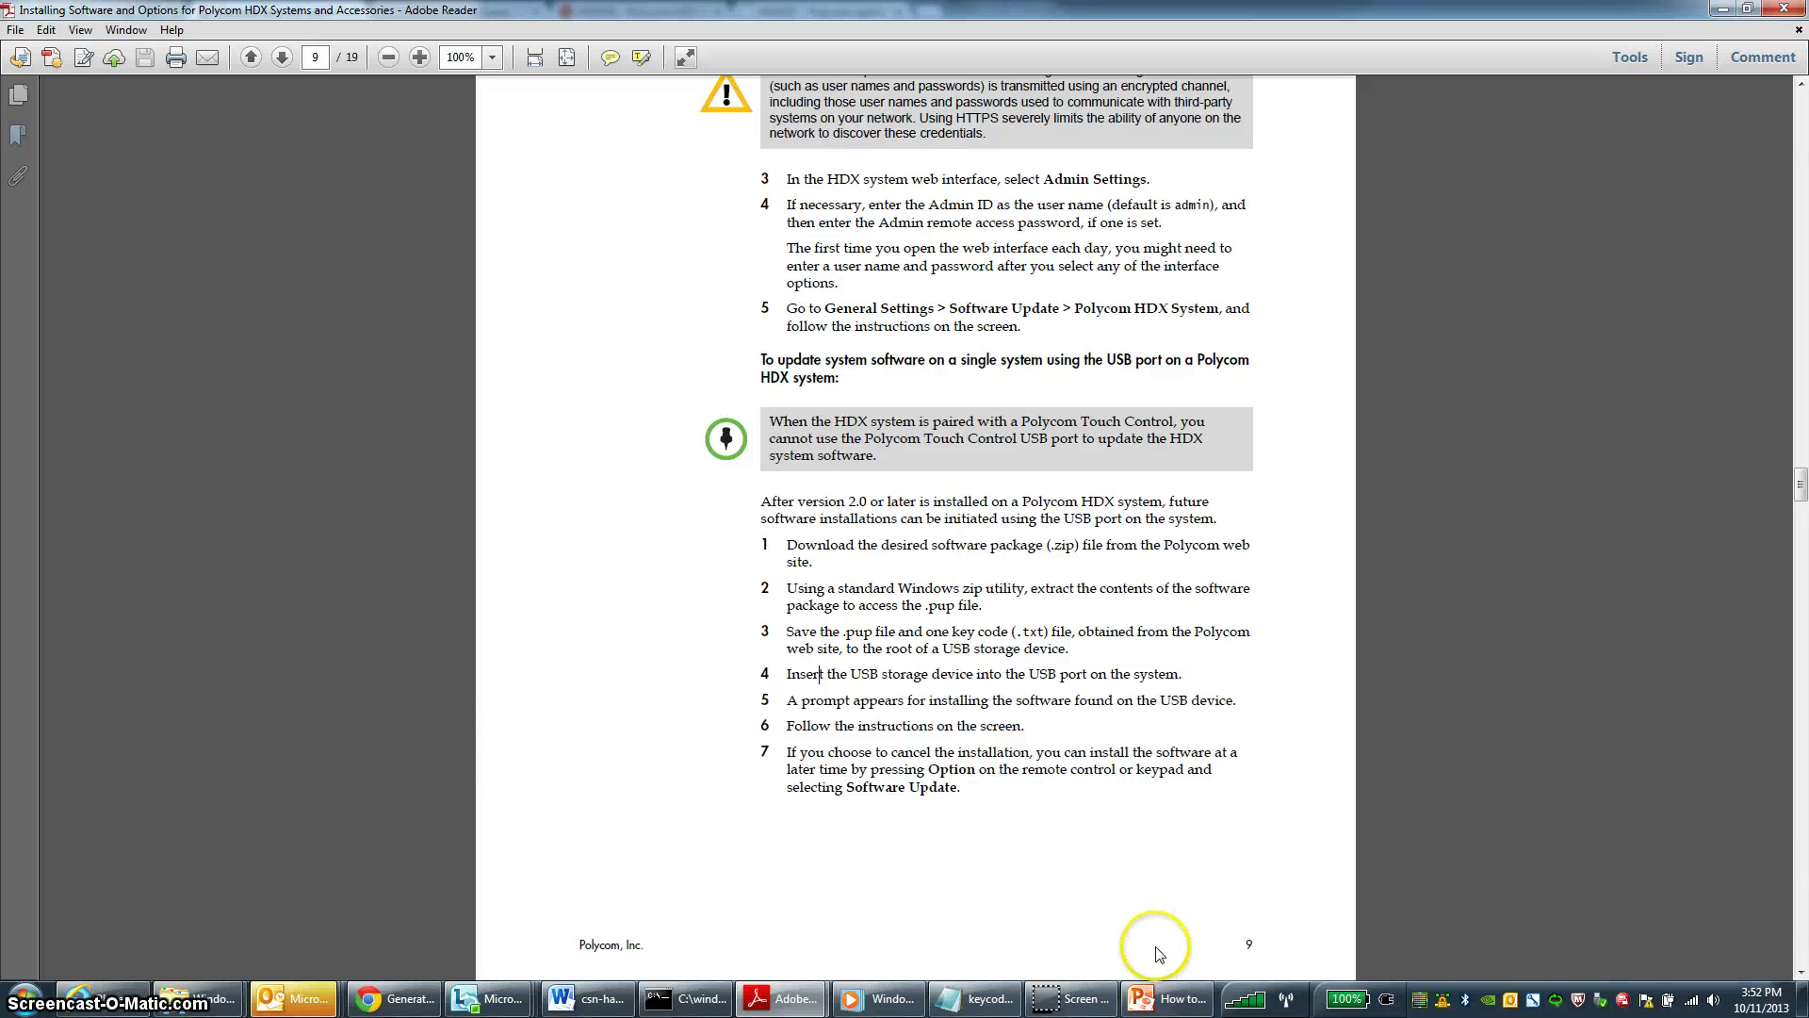
Switch to the How to Upgrade HDX SW presentation in PowerPoint, present it from the Agenda slide through the Thank you slide, and end the show
left_click(1173, 1003)
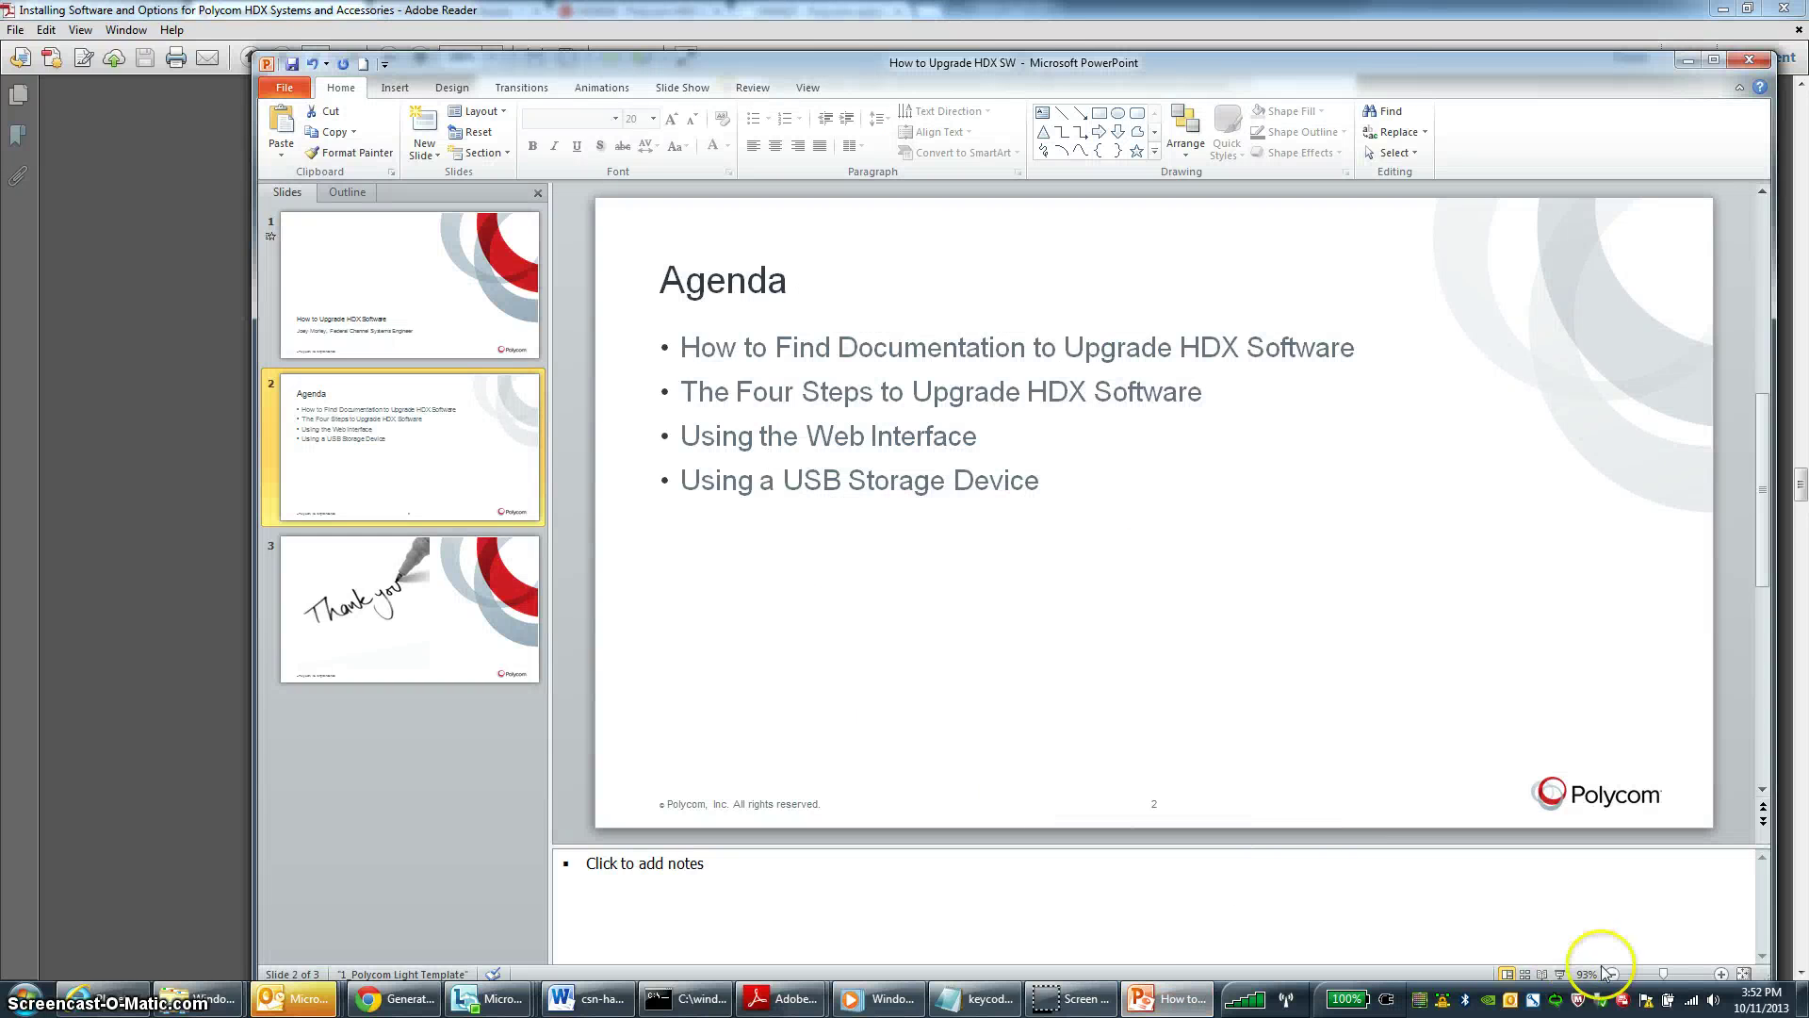
left_click(1559, 974)
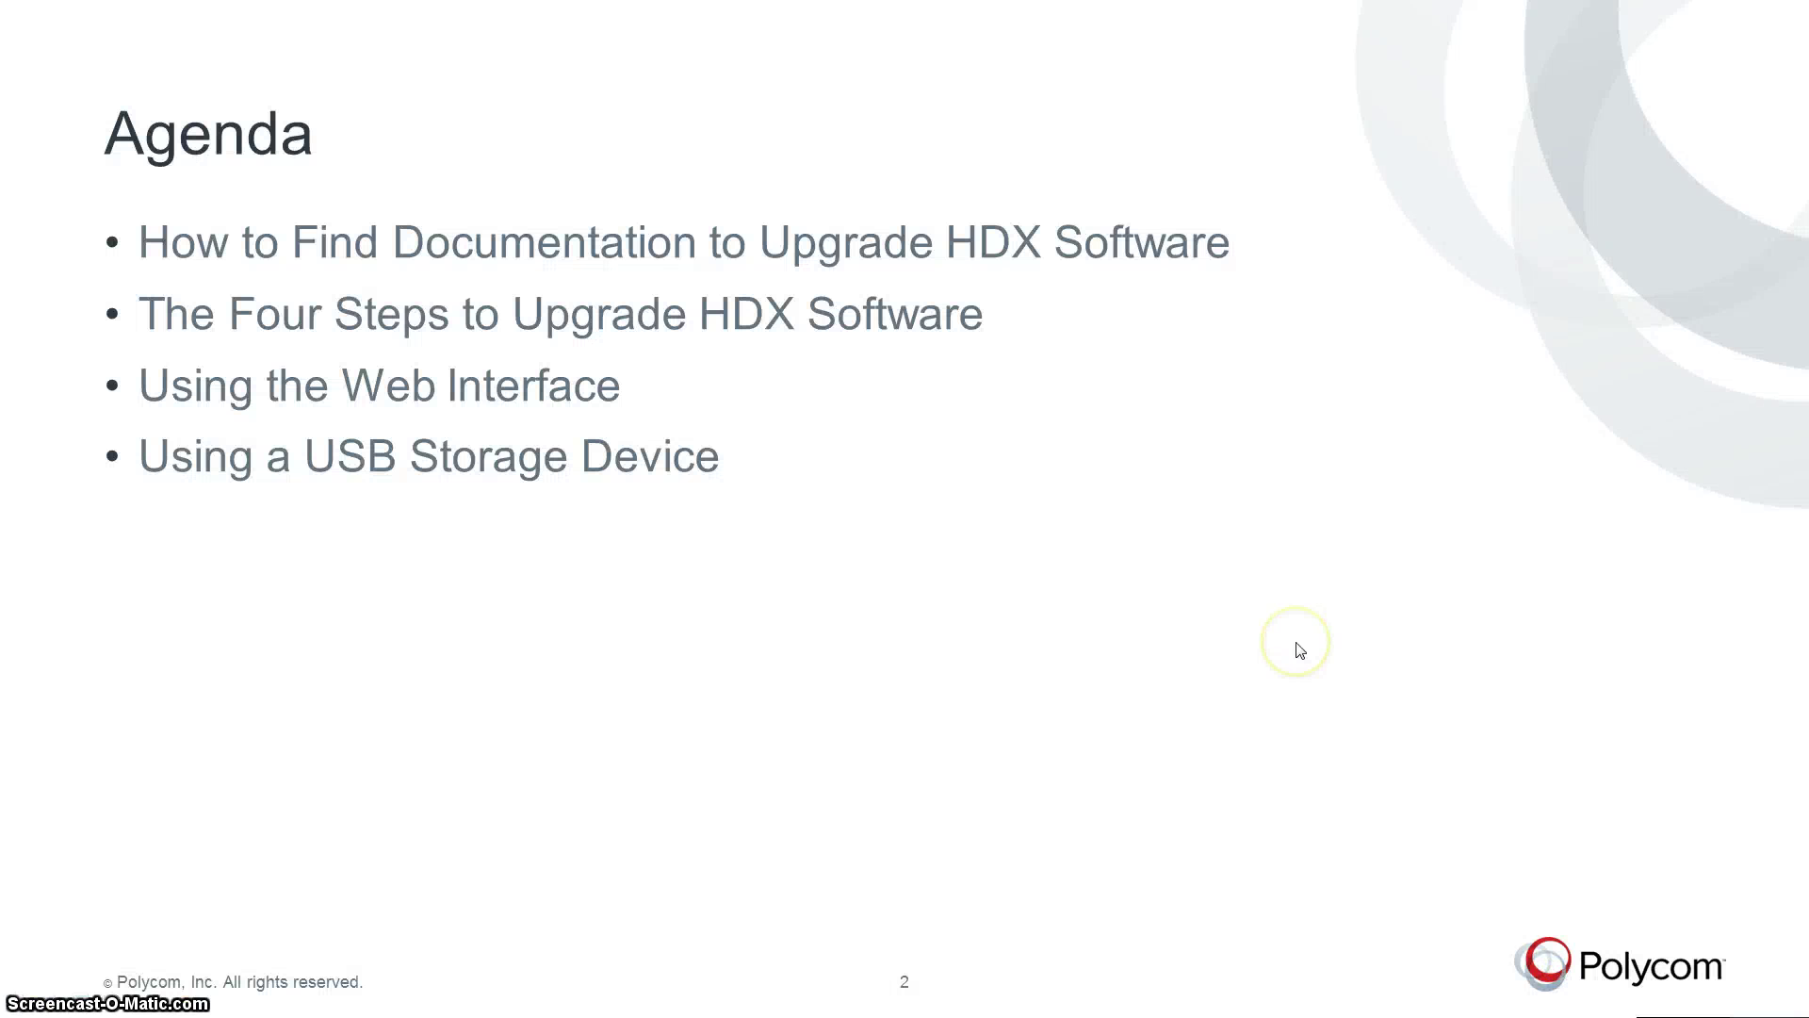
key("Right")
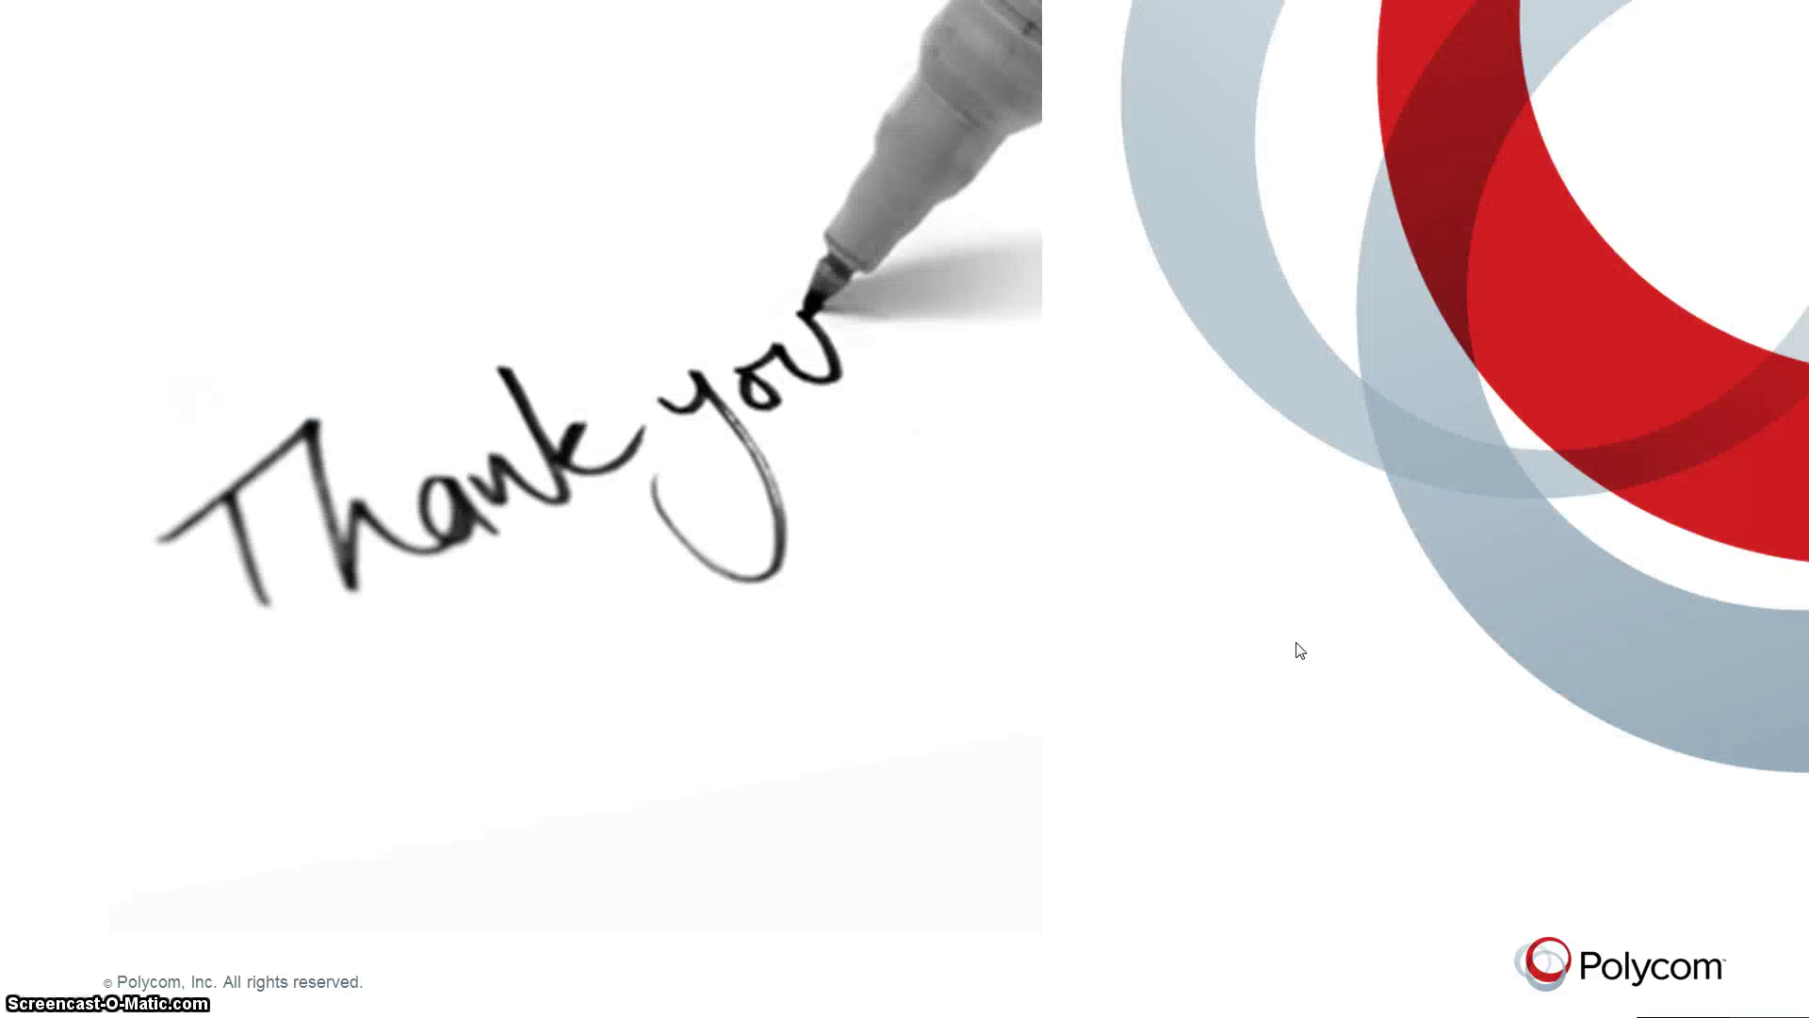
key("Escape")
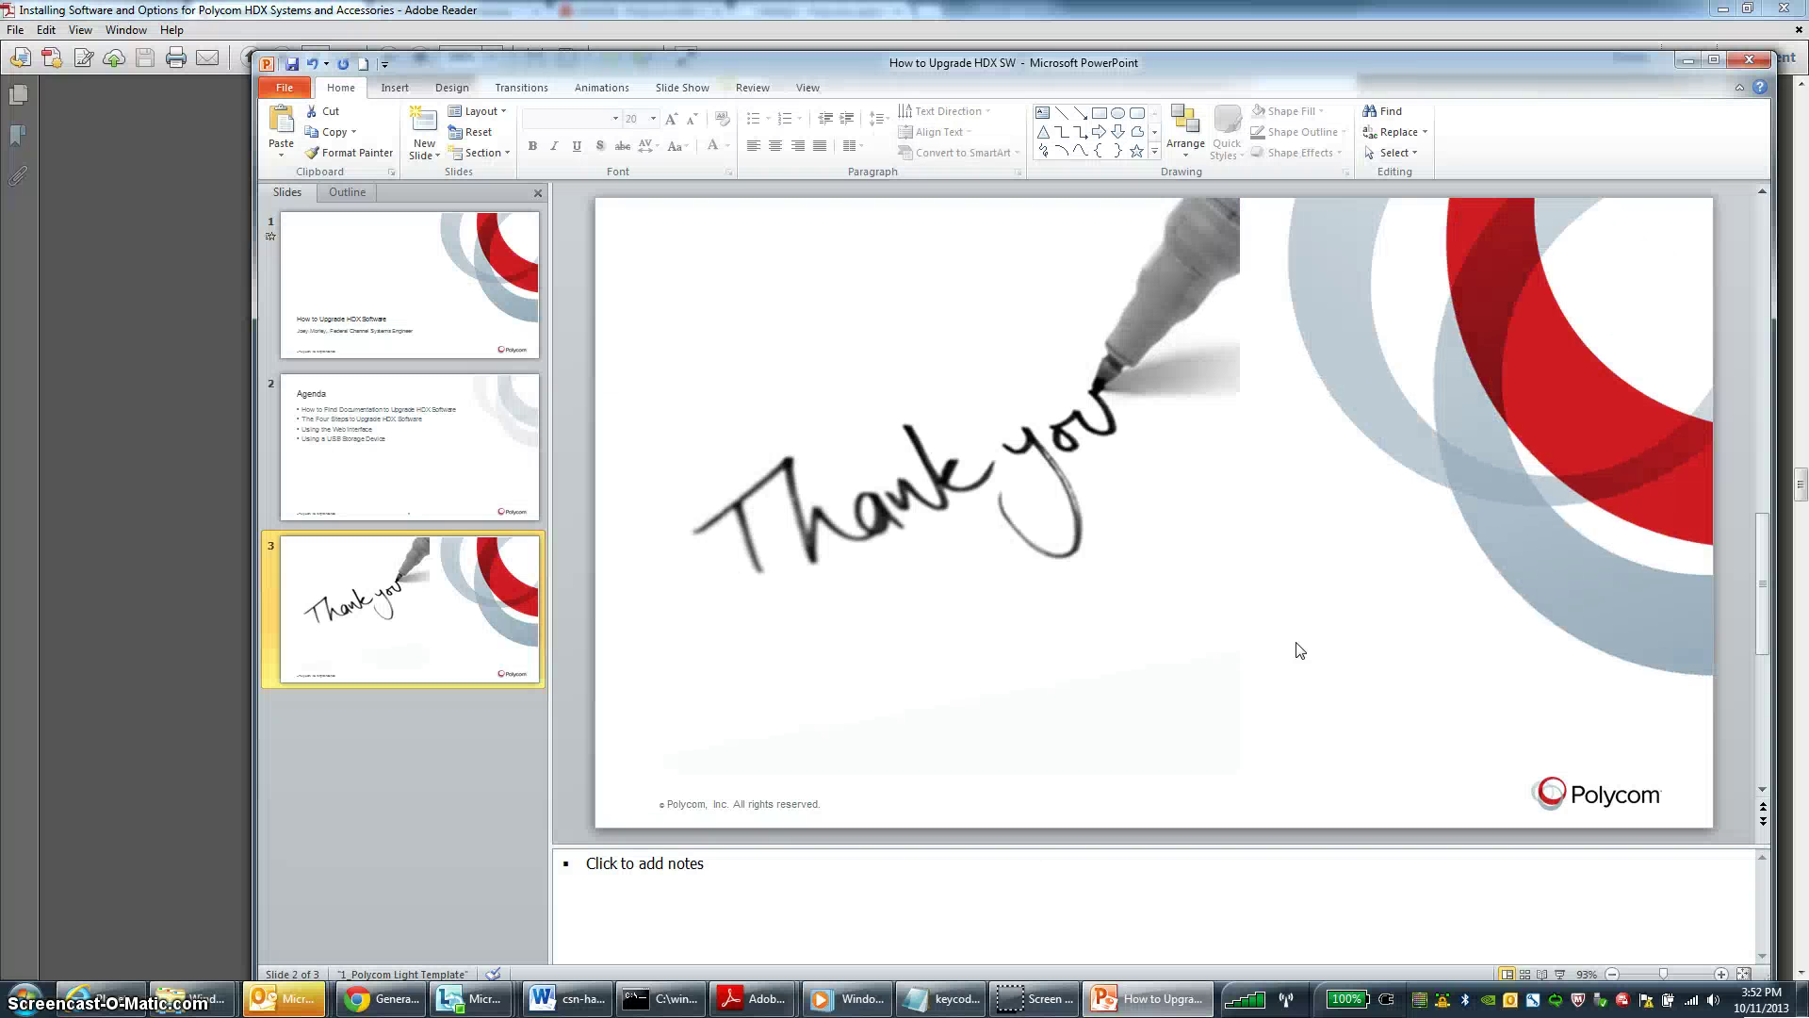